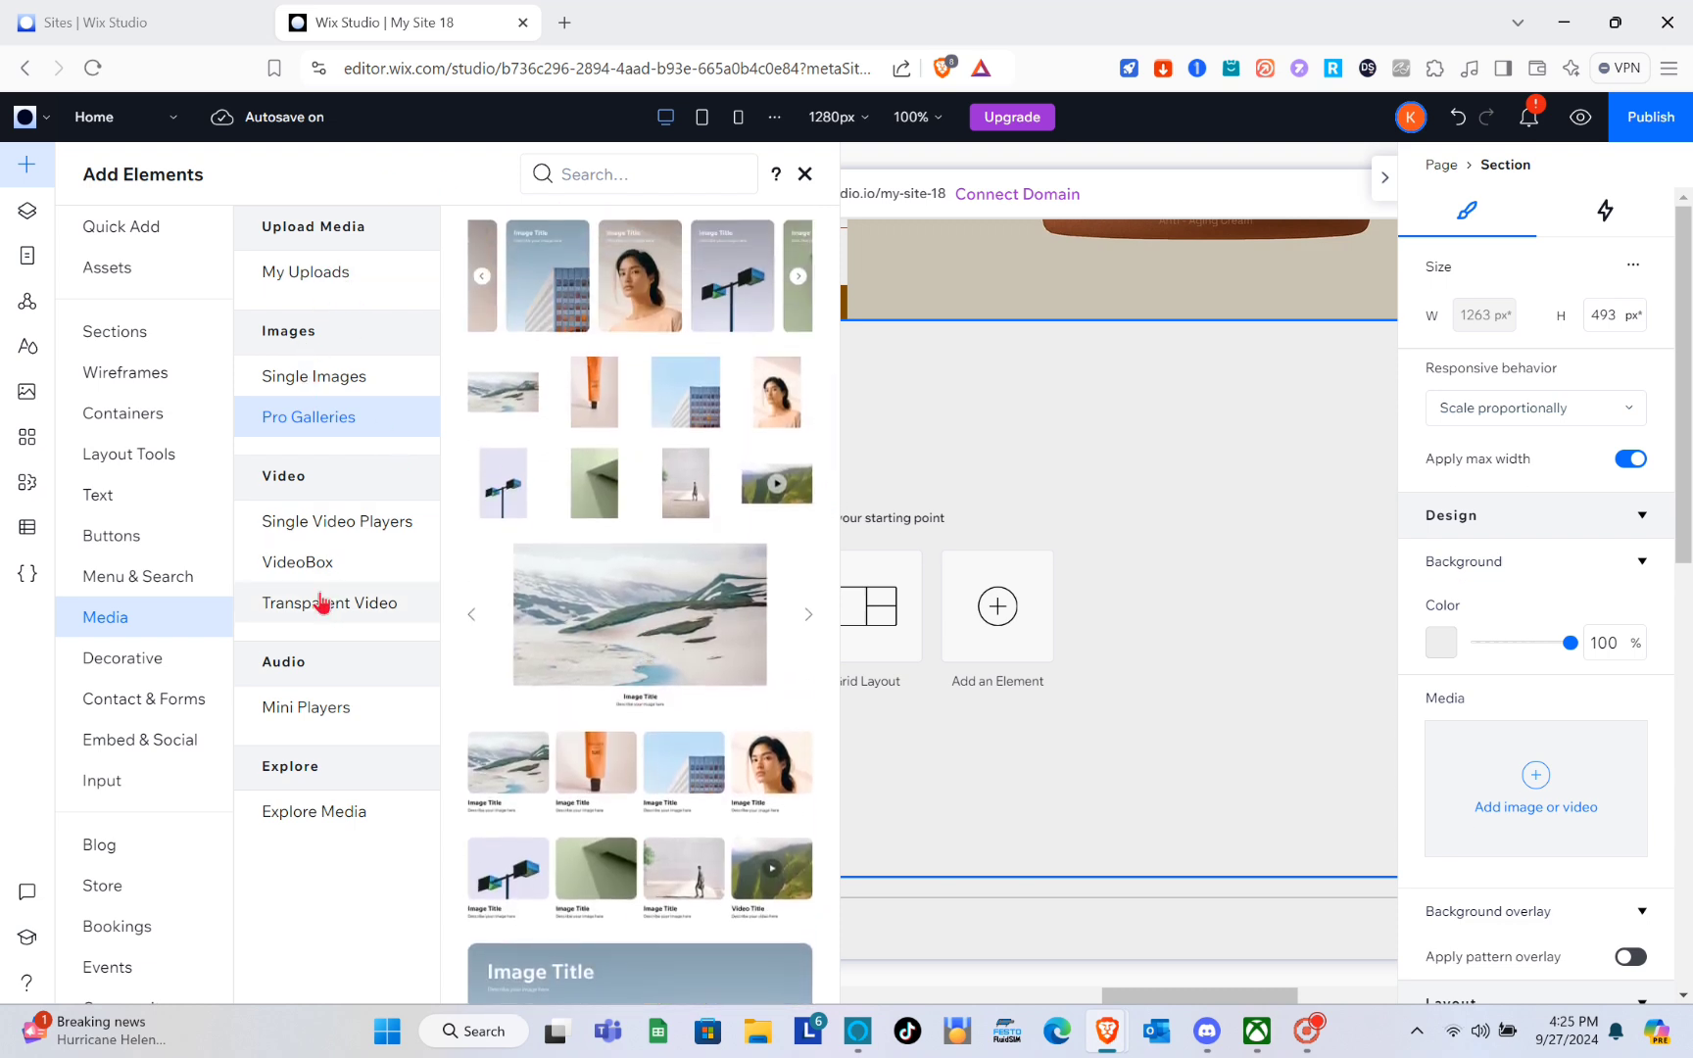
- Add a single image element to the empty section and stretch it to fill the whole section
scroll(538, 693, "down", 5)
scroll(538, 694, "up", 10)
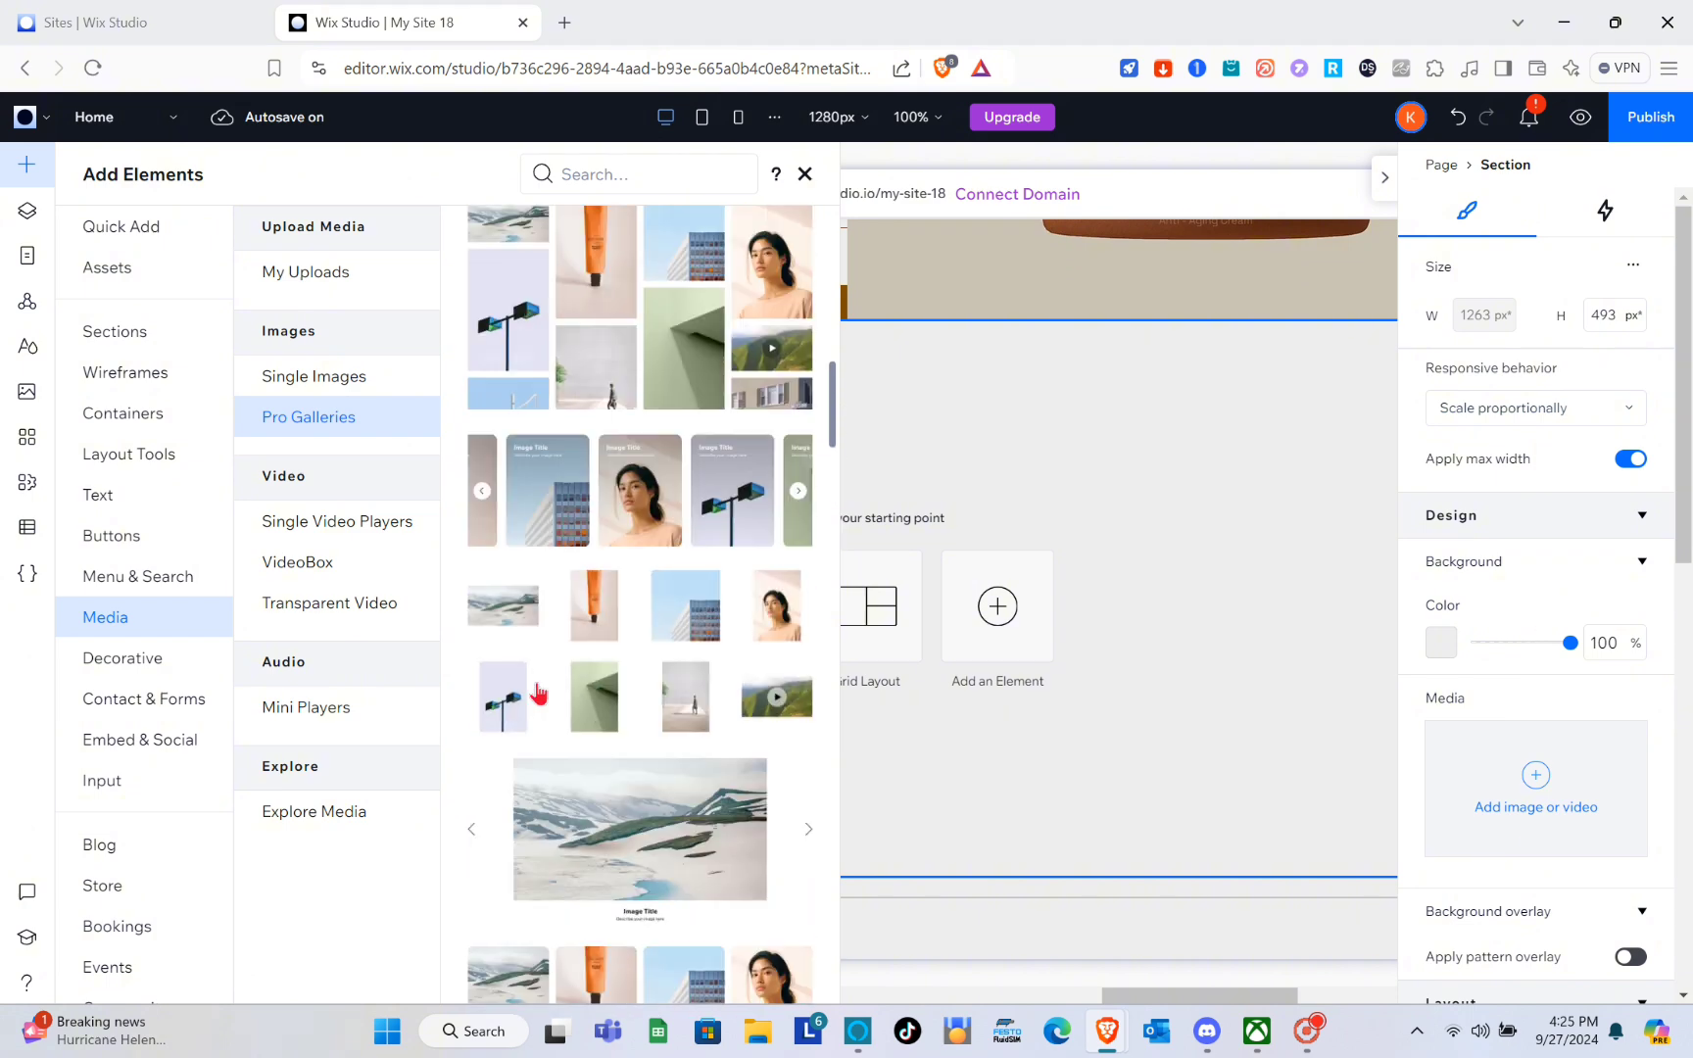
scroll(538, 694, "up", 1)
left_click(618, 458)
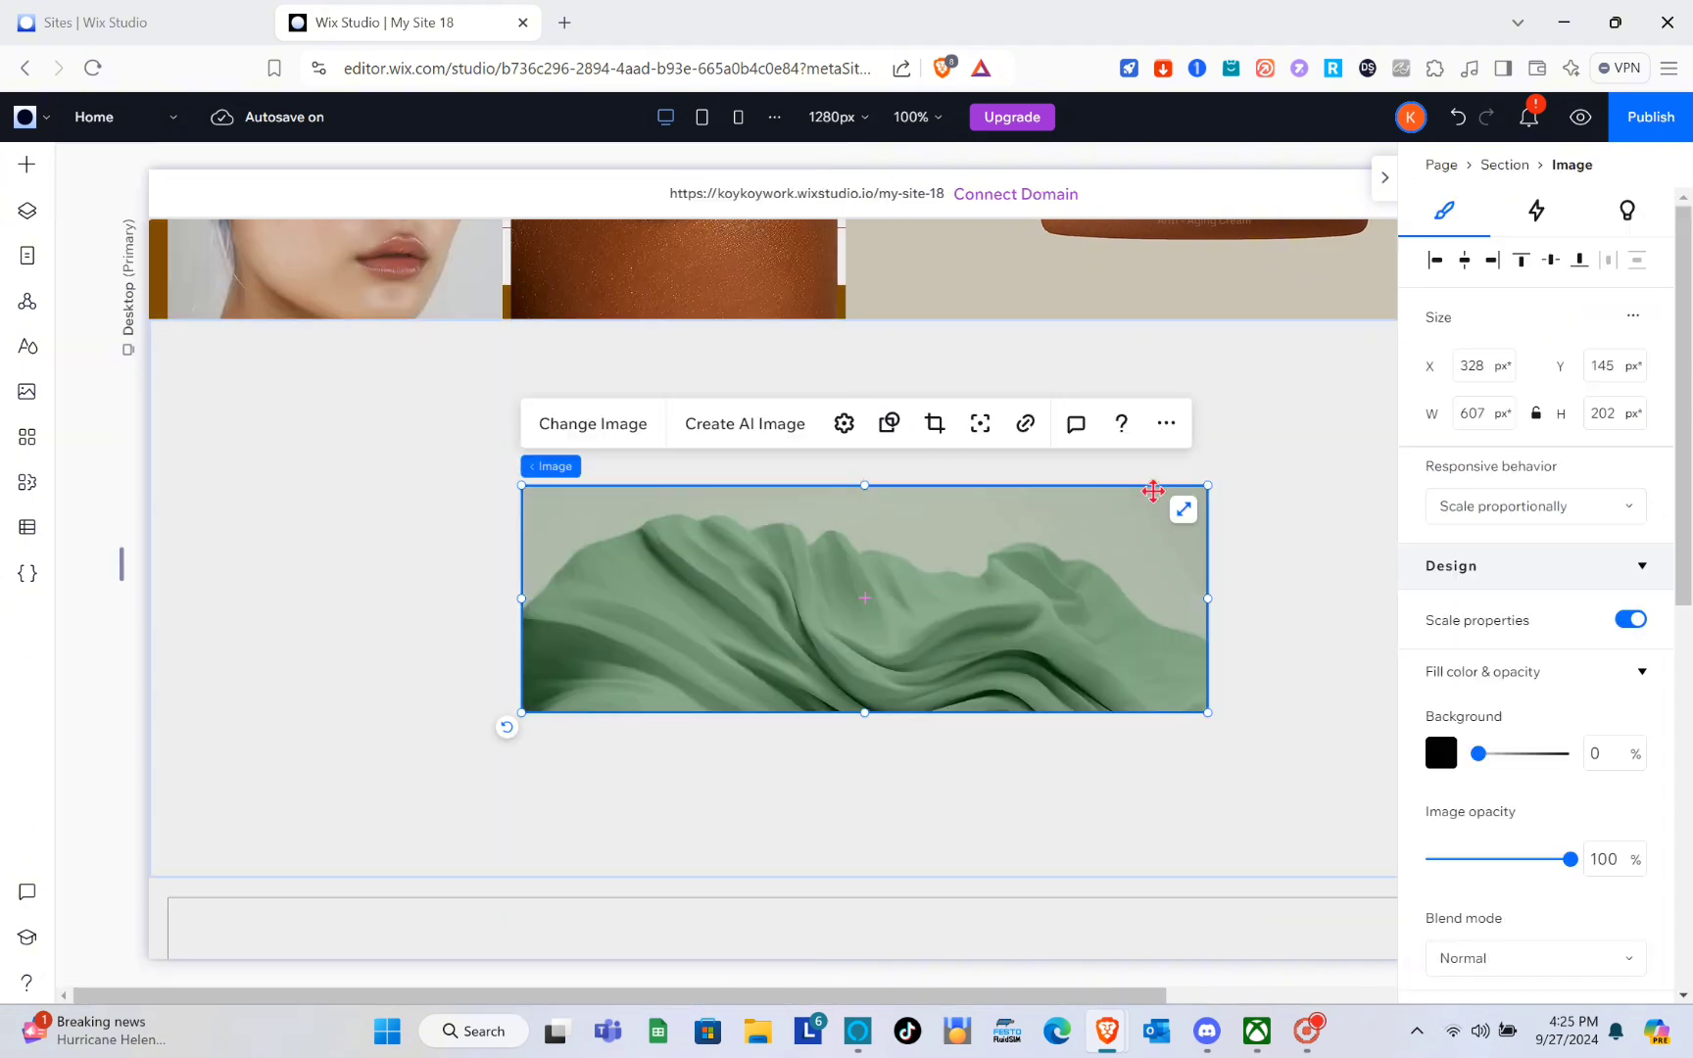
left_click(1185, 518)
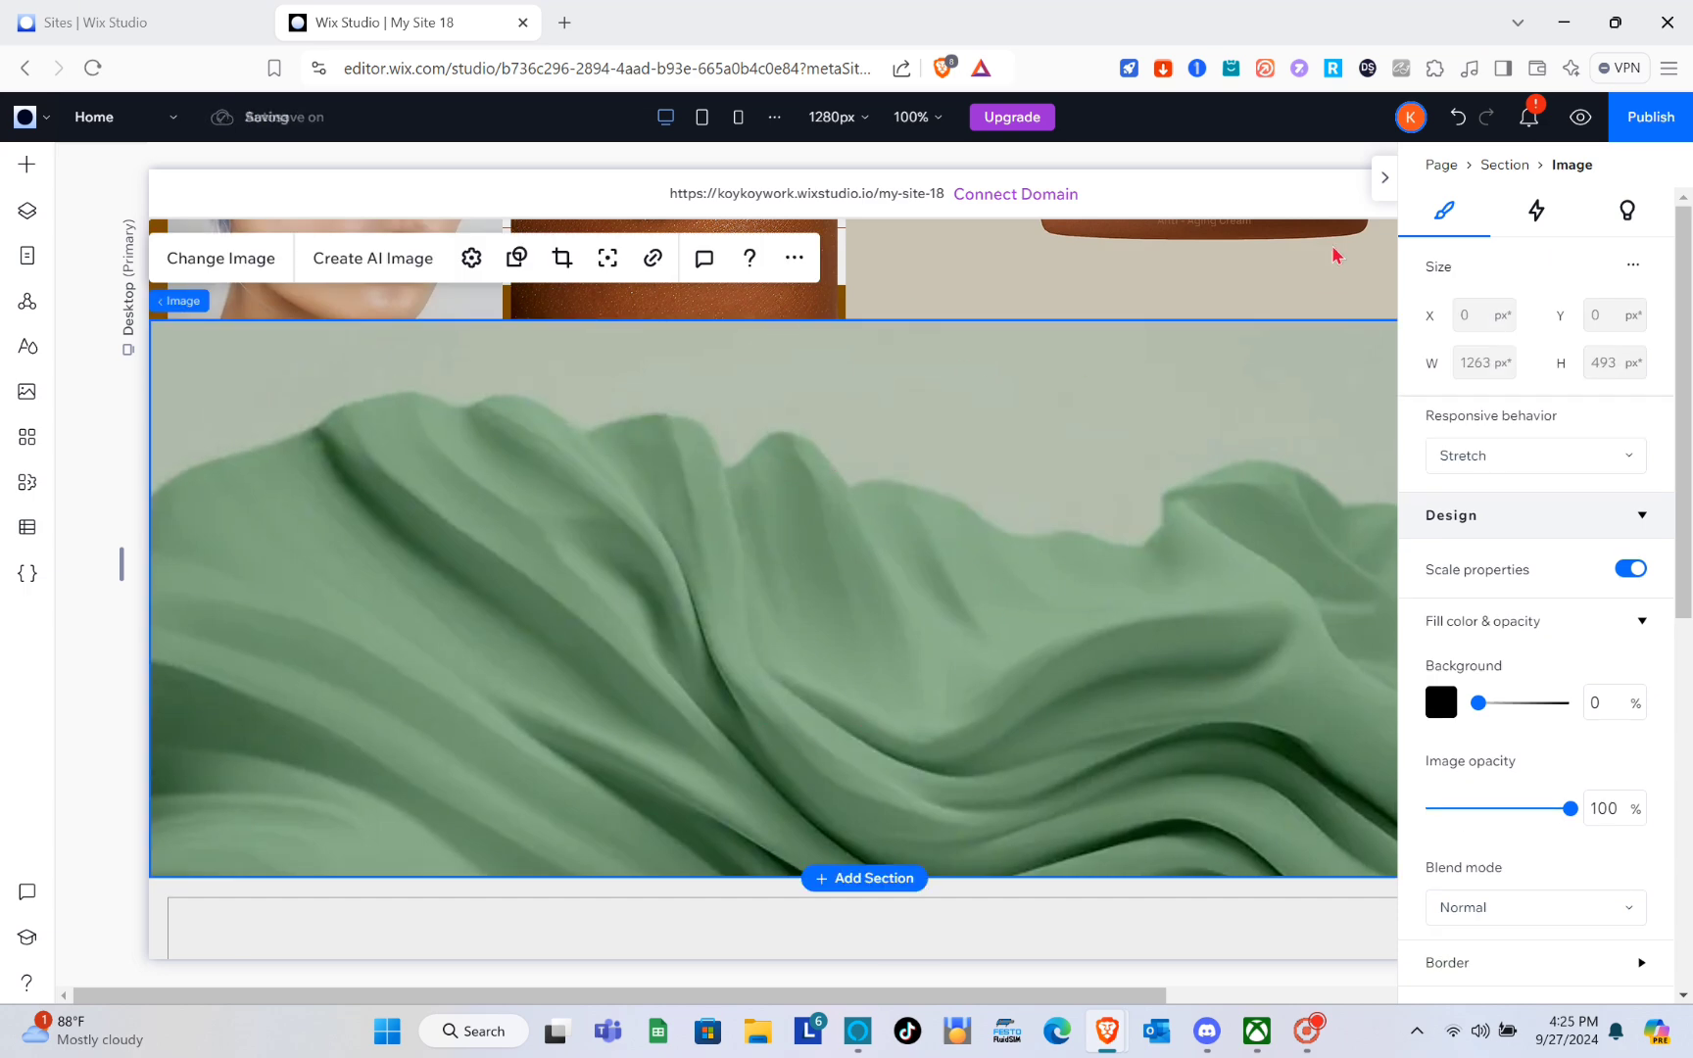
- Replace the stretched image with the Media from Wix photo of a boat on turquoise water
left_click(1384, 177)
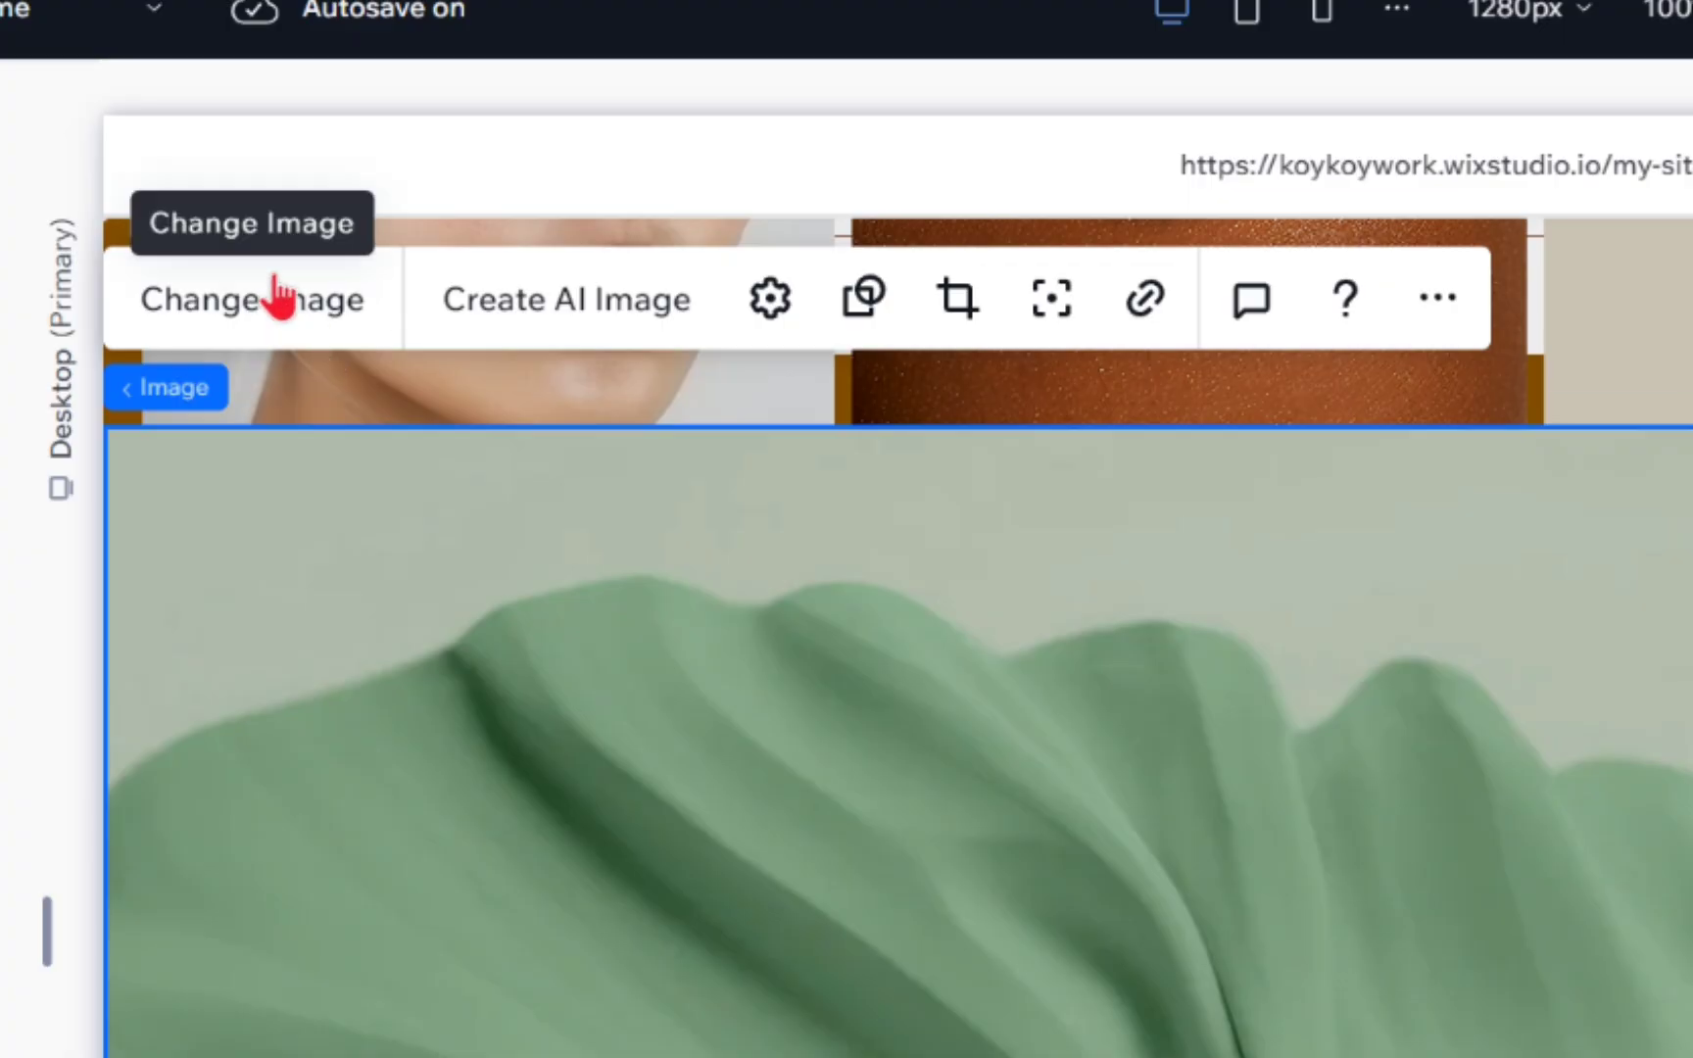
left_click(278, 294)
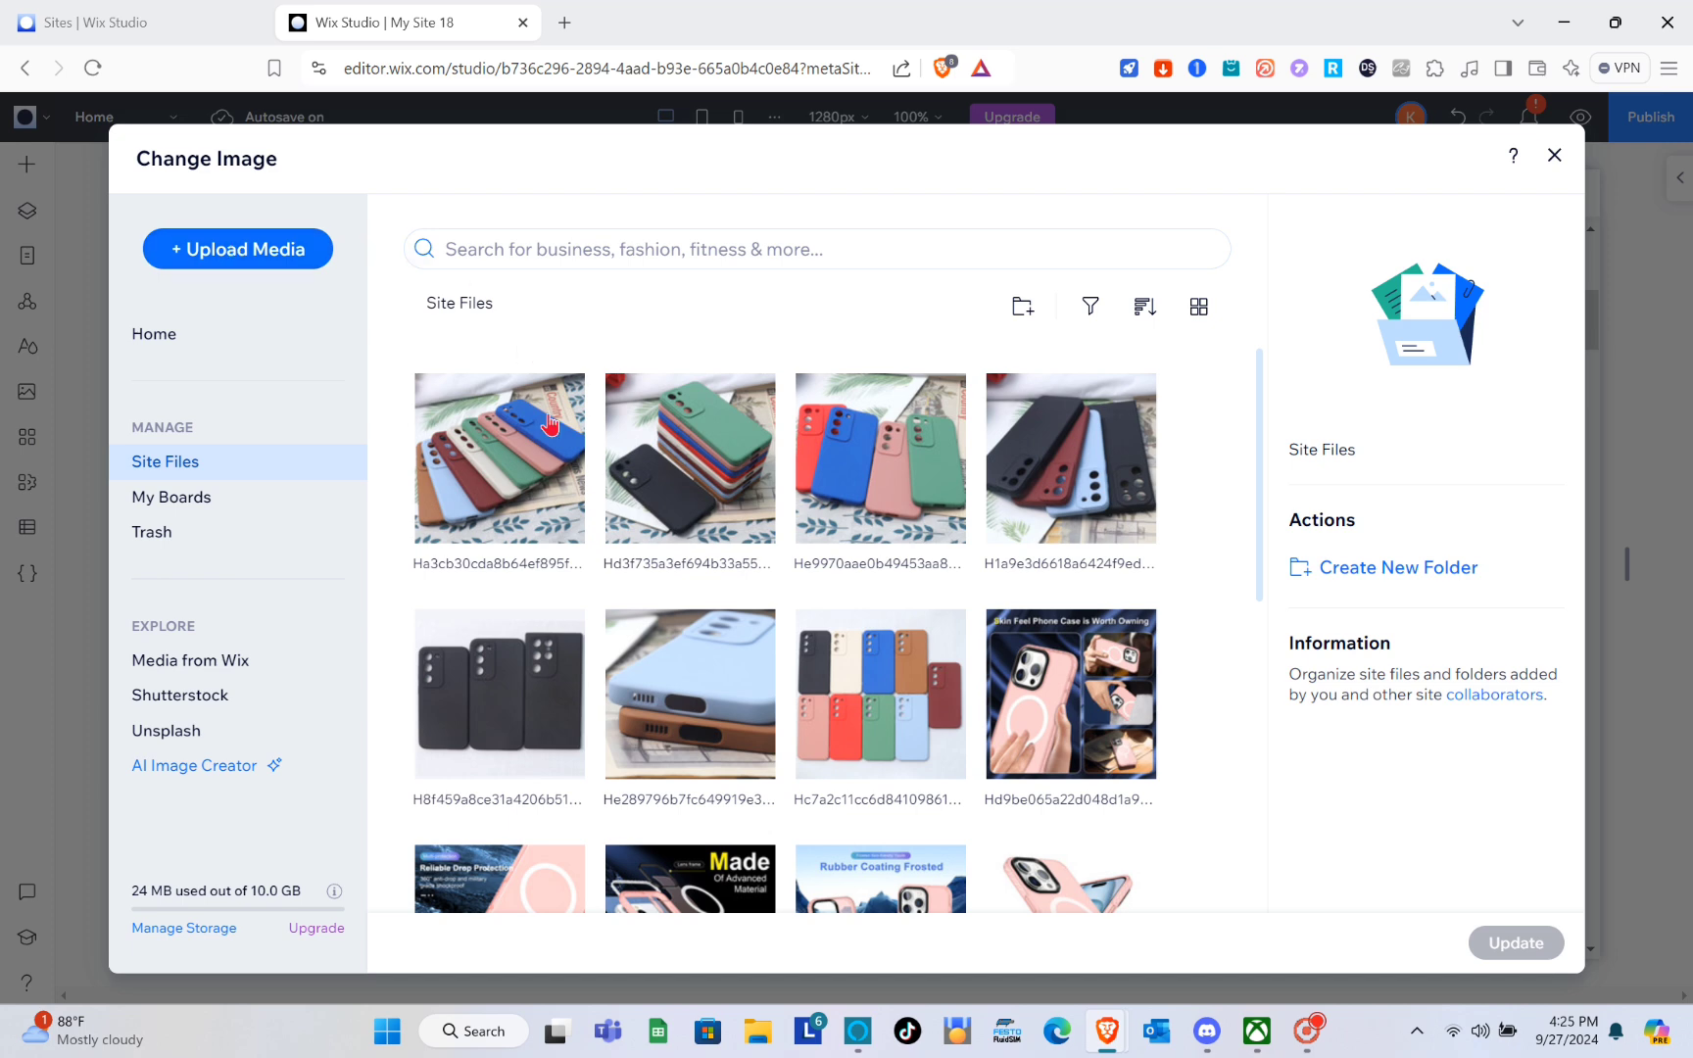
left_click(217, 257)
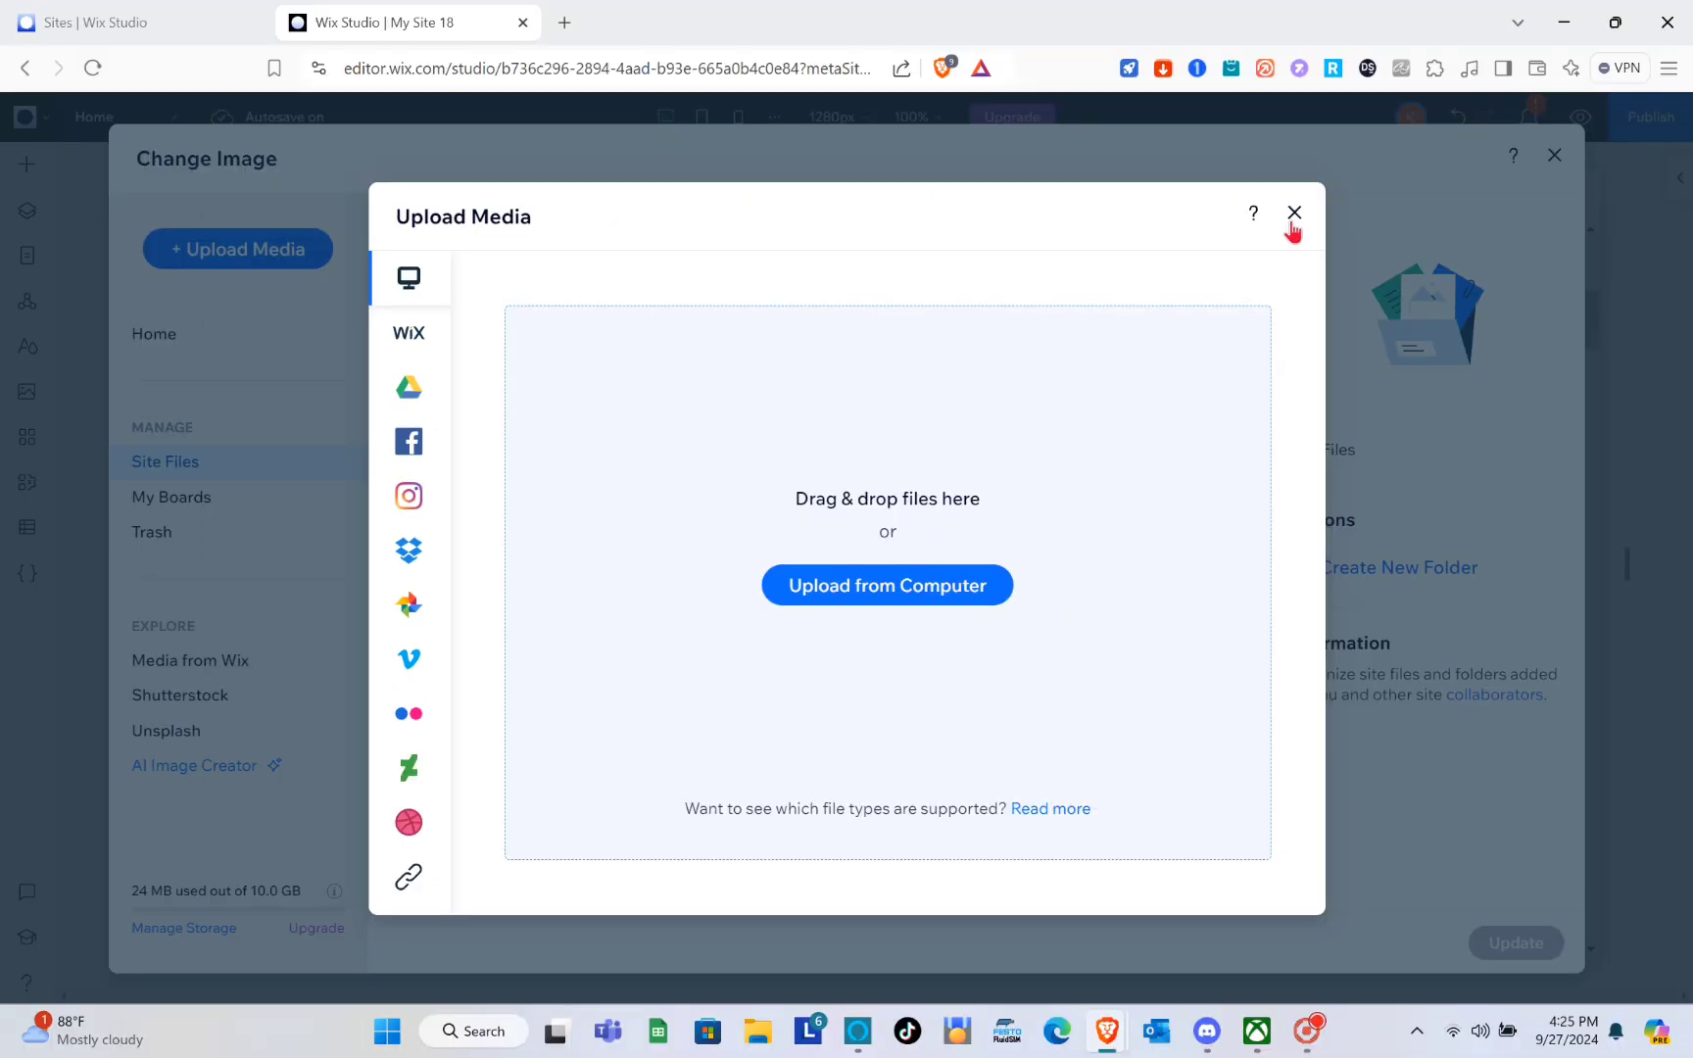
left_click(1420, 124)
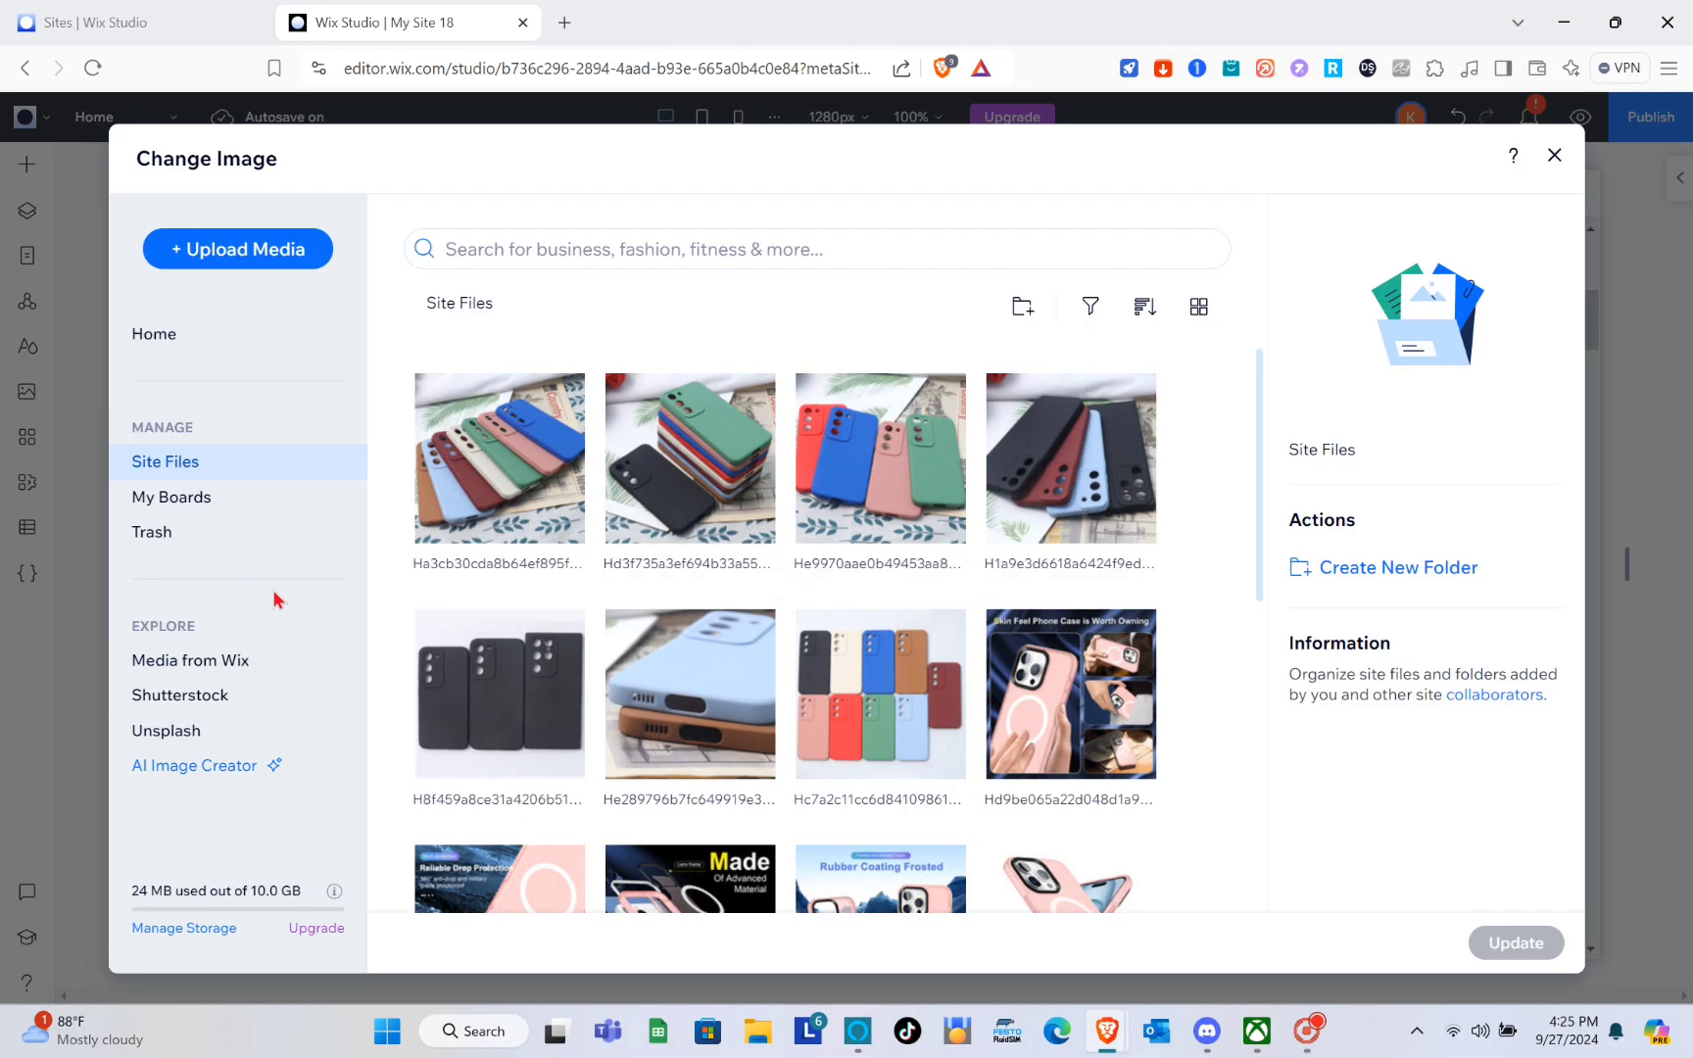
left_click(184, 663)
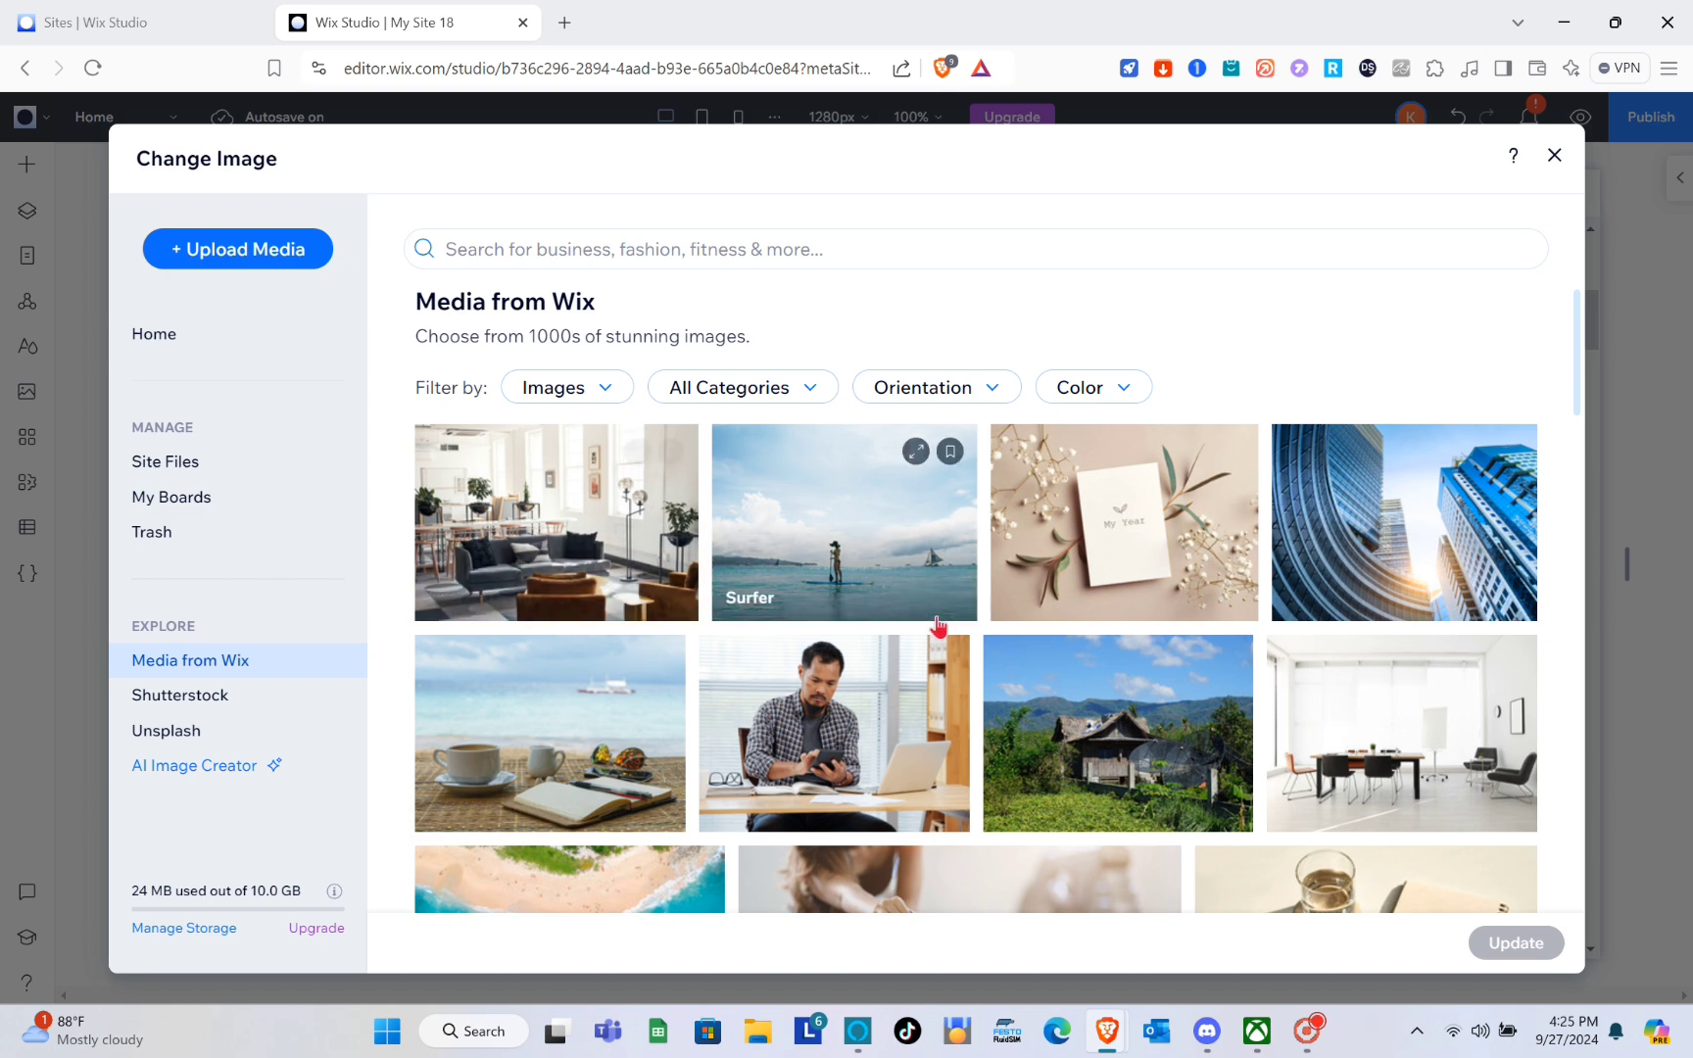
scroll(937, 627, "down", 9)
scroll(938, 627, "down", 3)
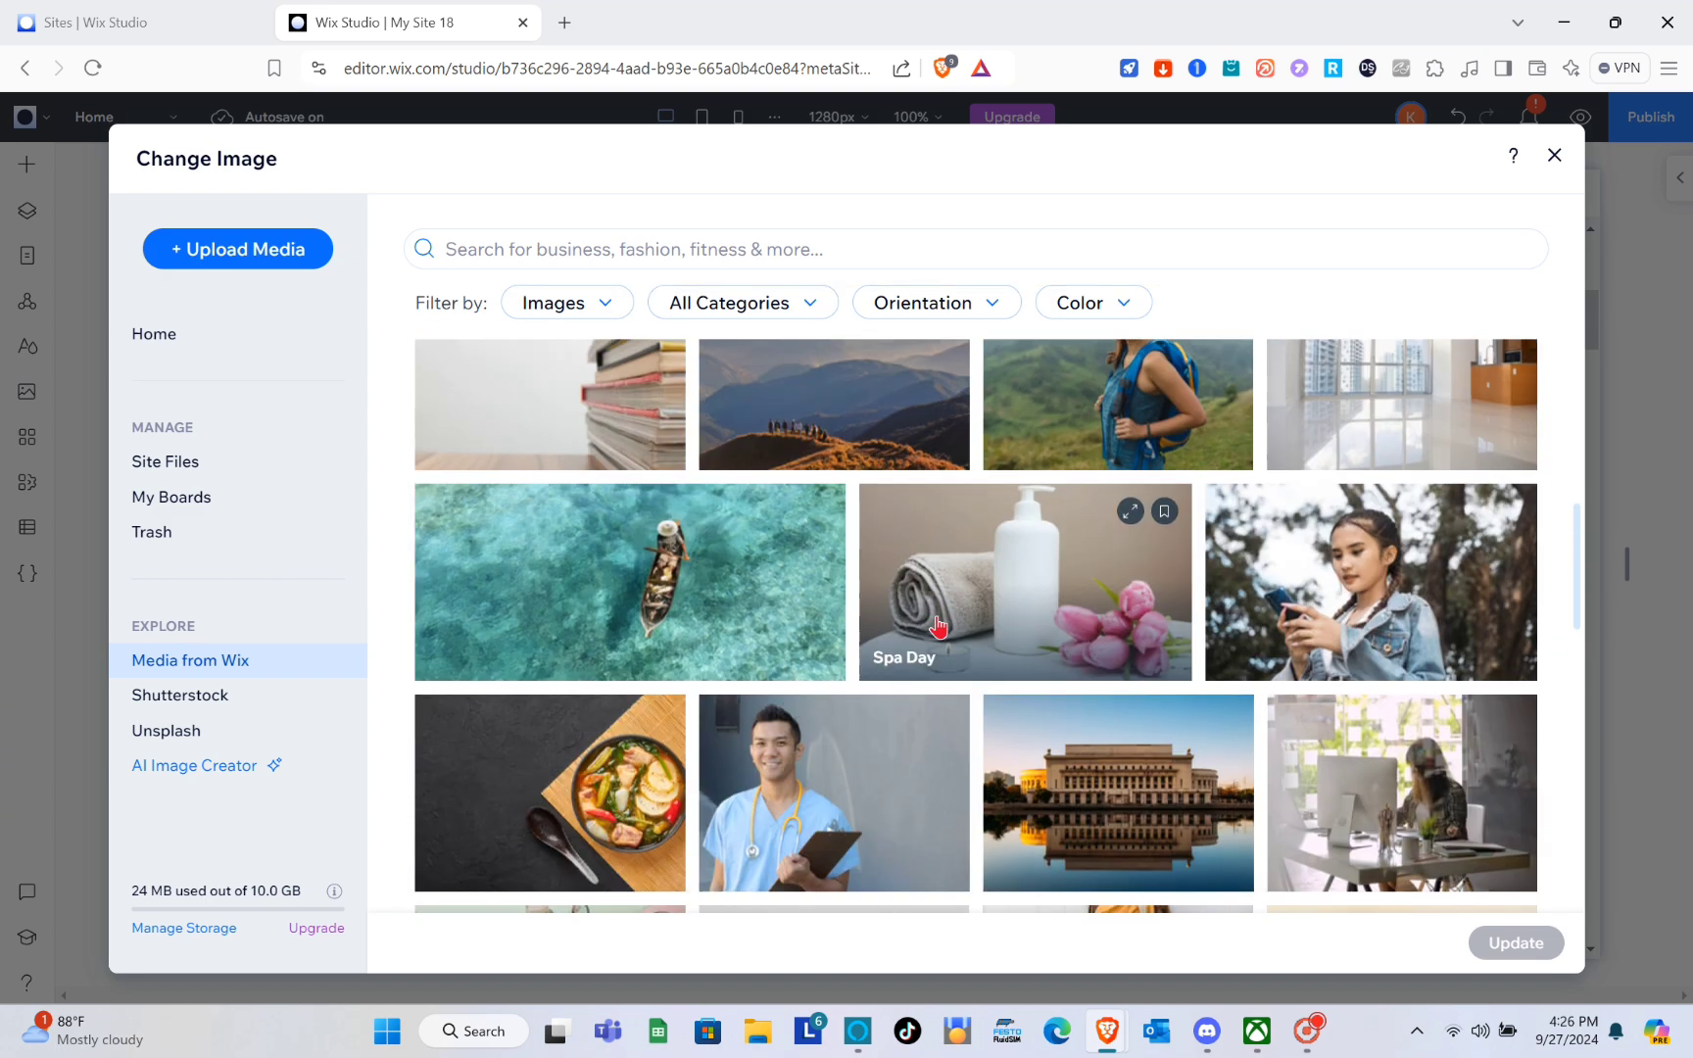
left_click(628, 530)
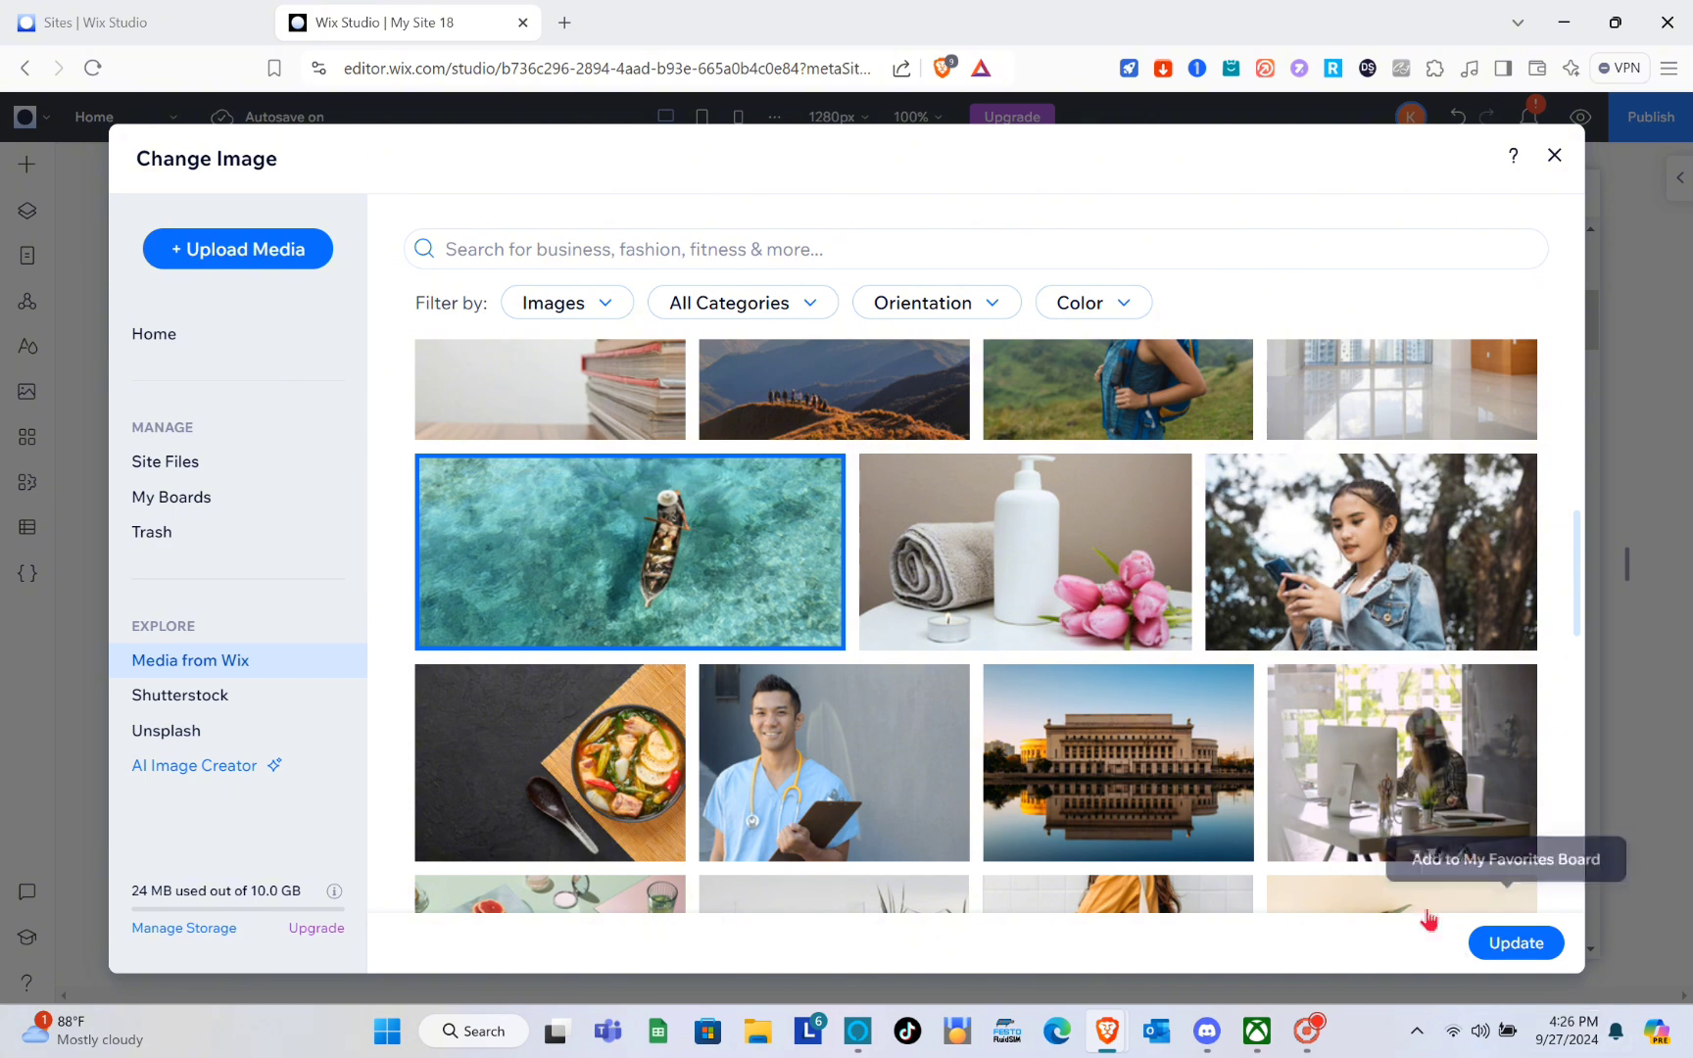
left_click(1519, 950)
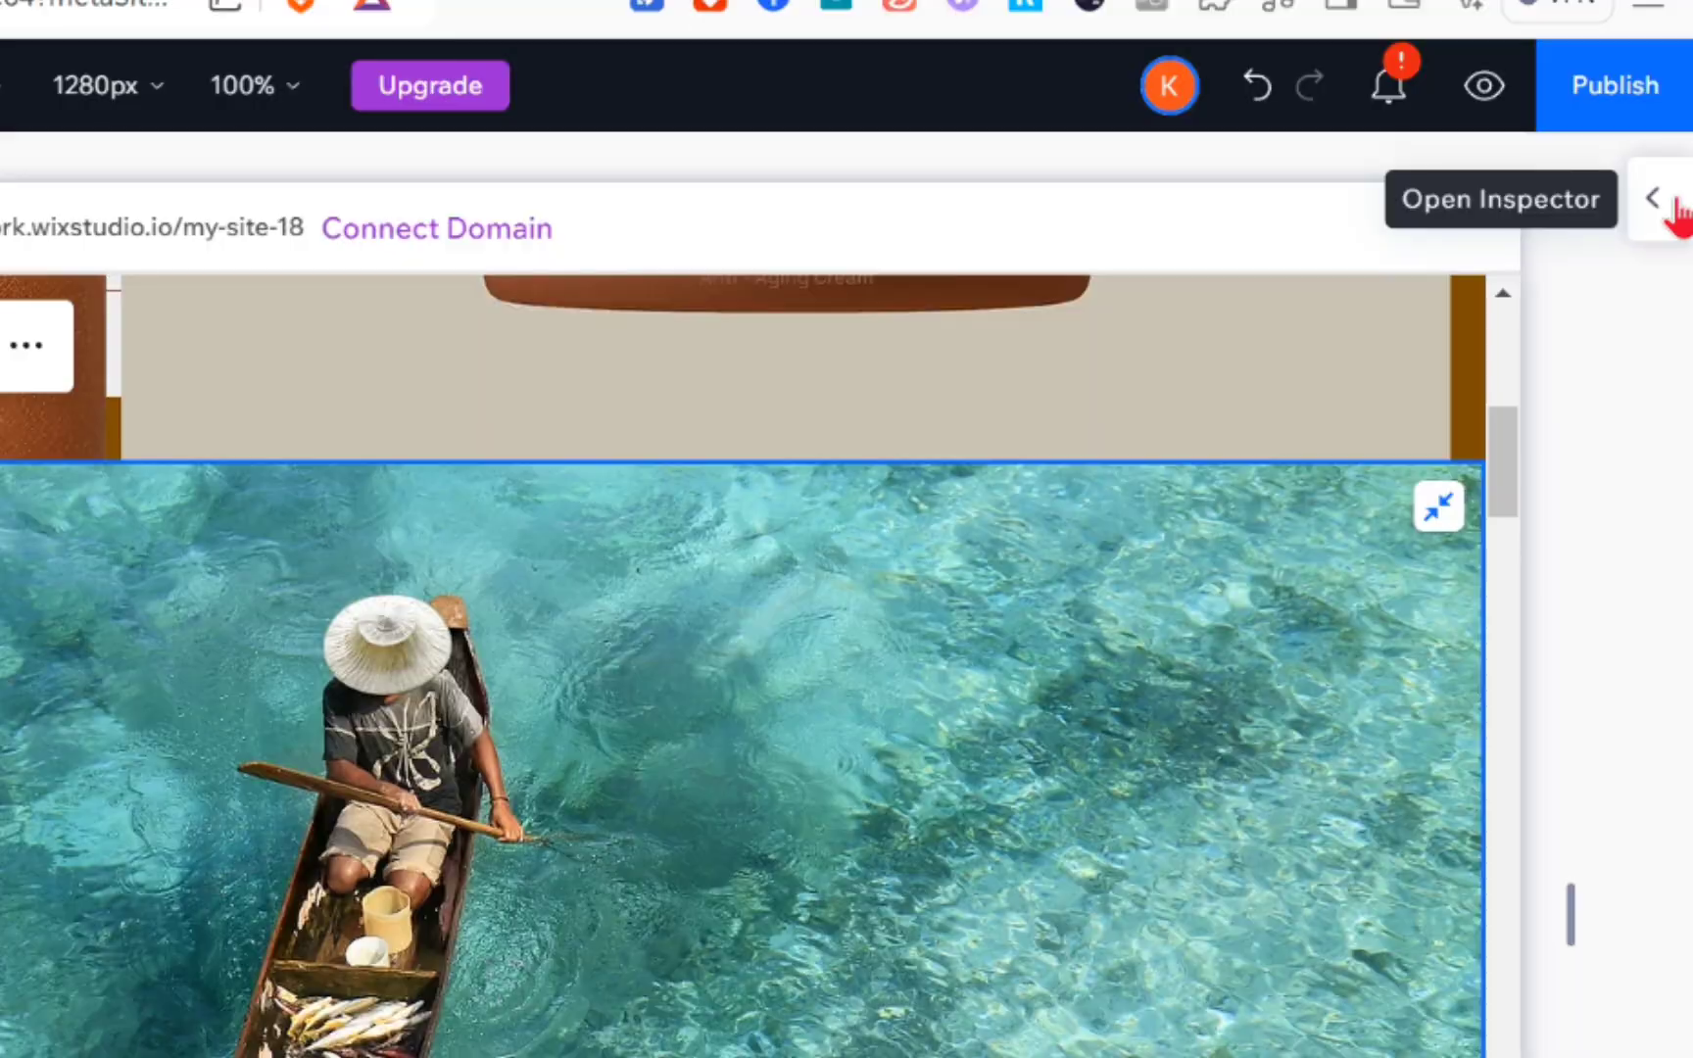
- Add a scroll animation to the boat image, choosing the Parallax effect with animation type In
left_click(1684, 185)
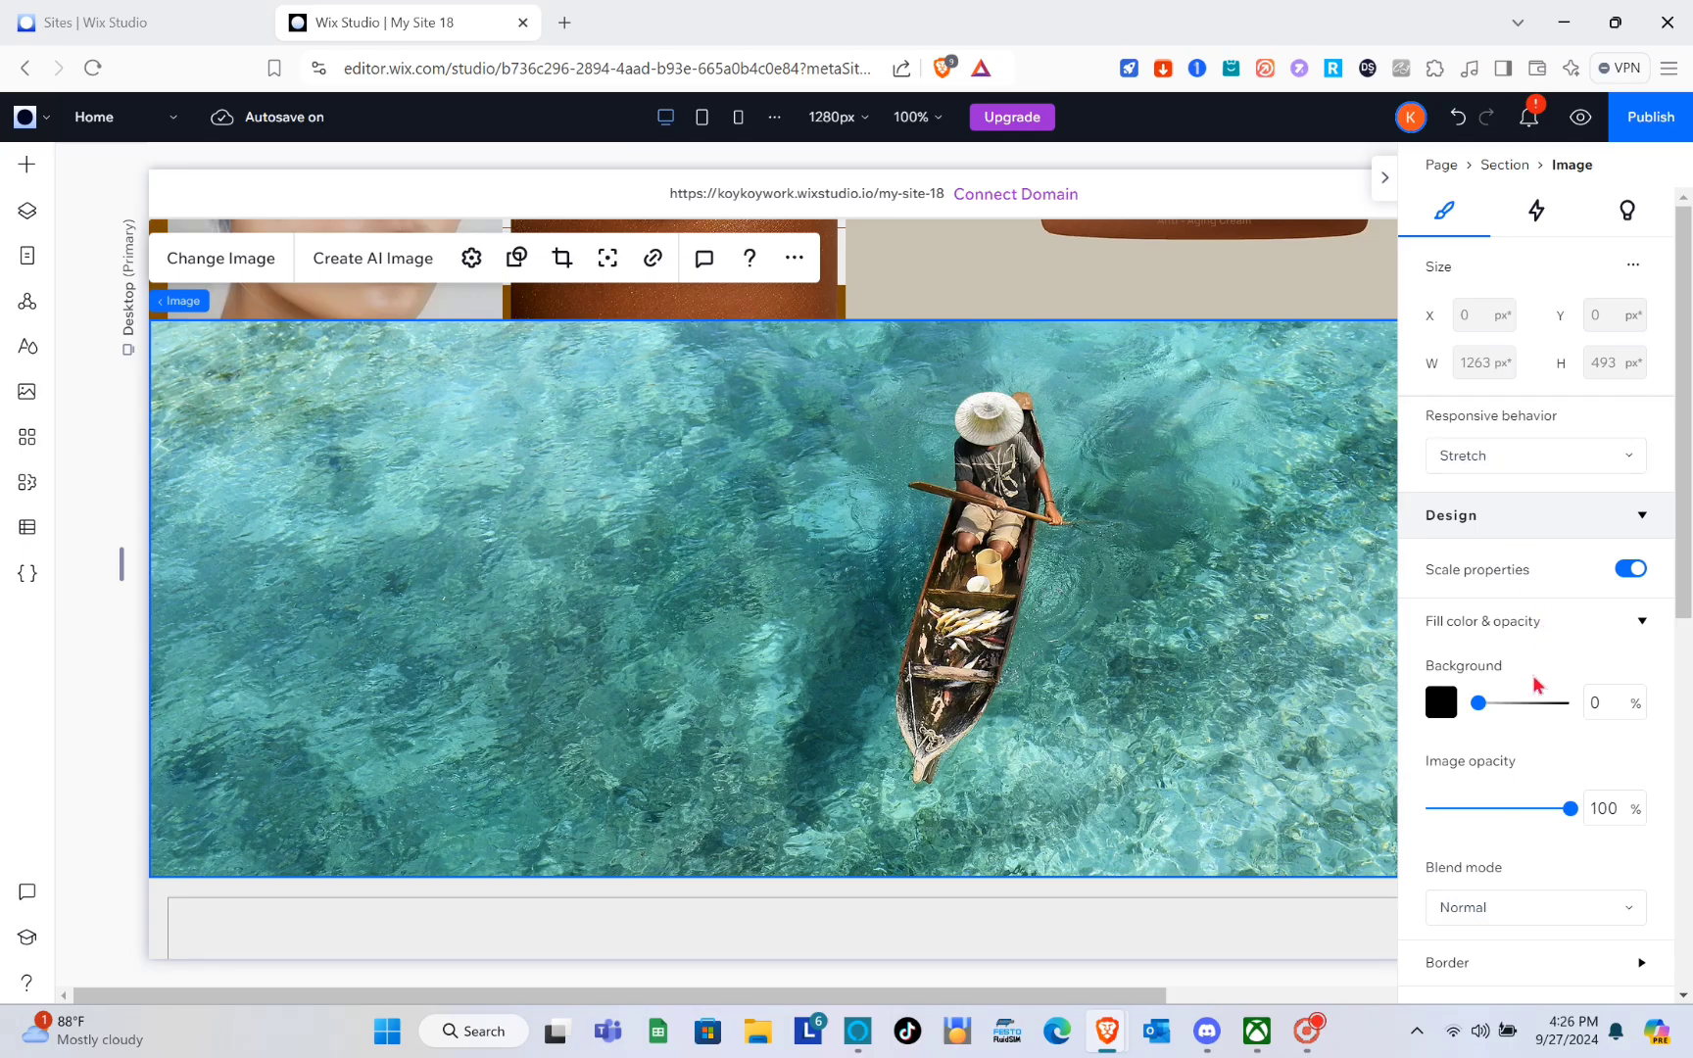
scroll(1534, 684, "down", 4)
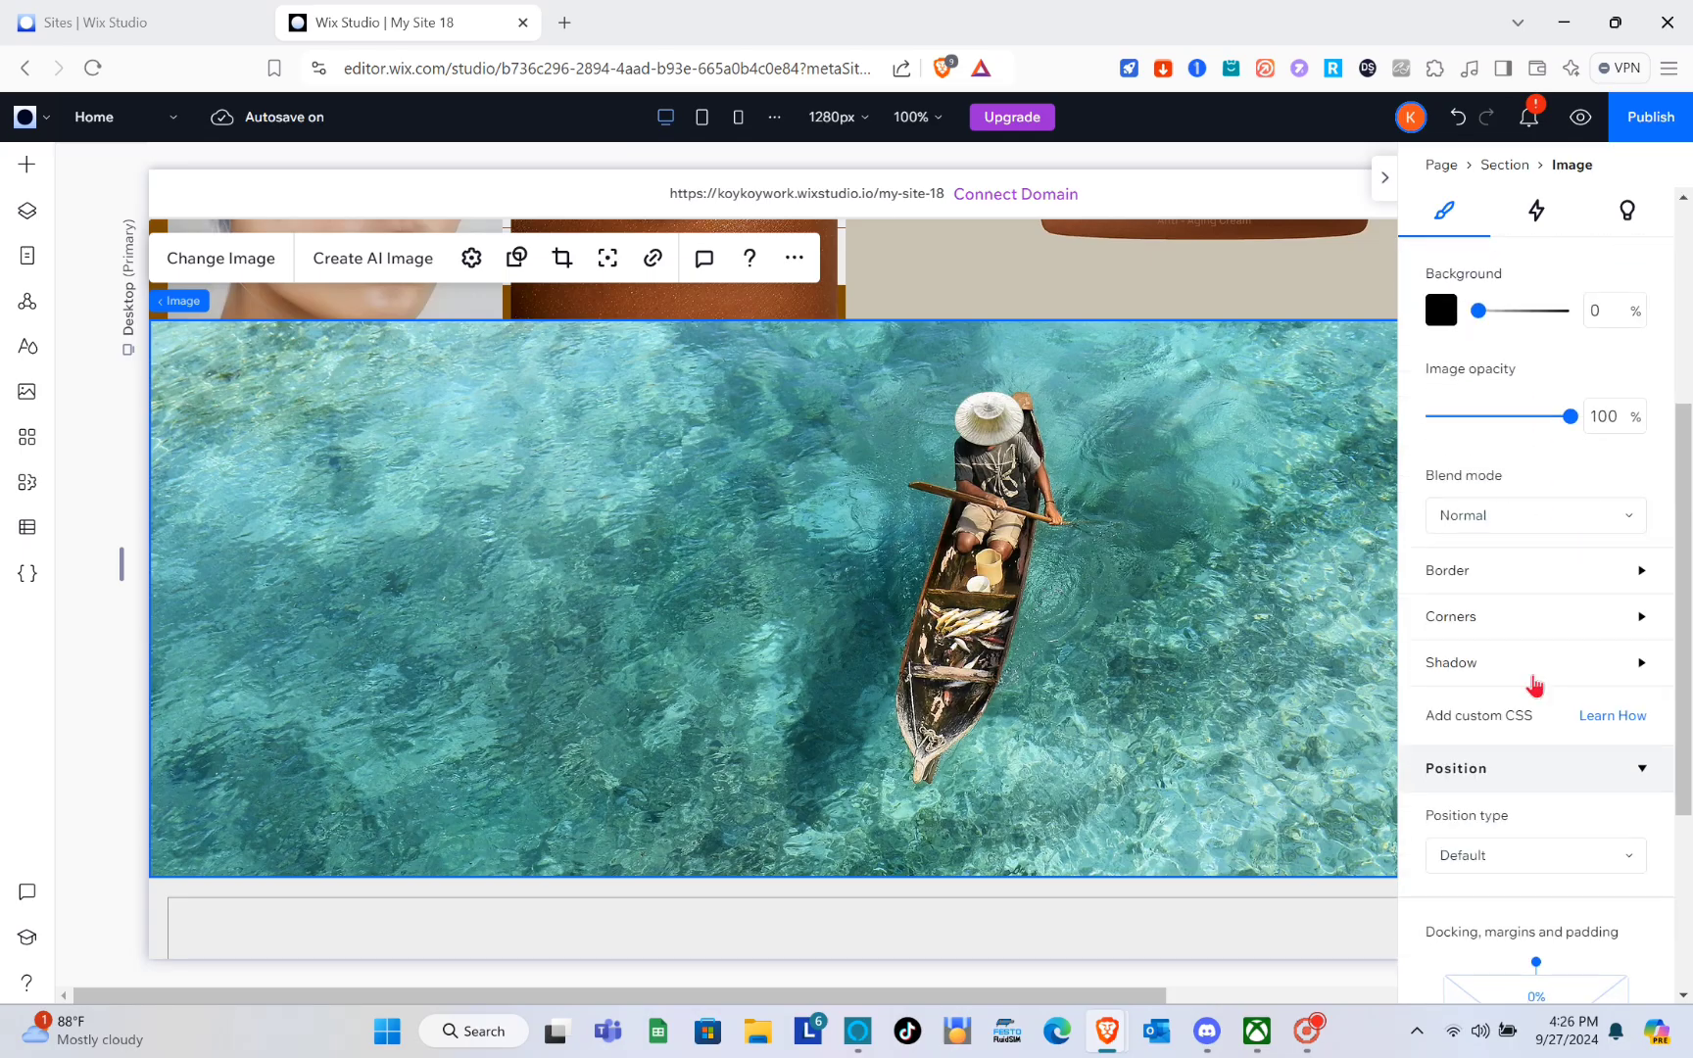
scroll(1535, 683, "down", 4)
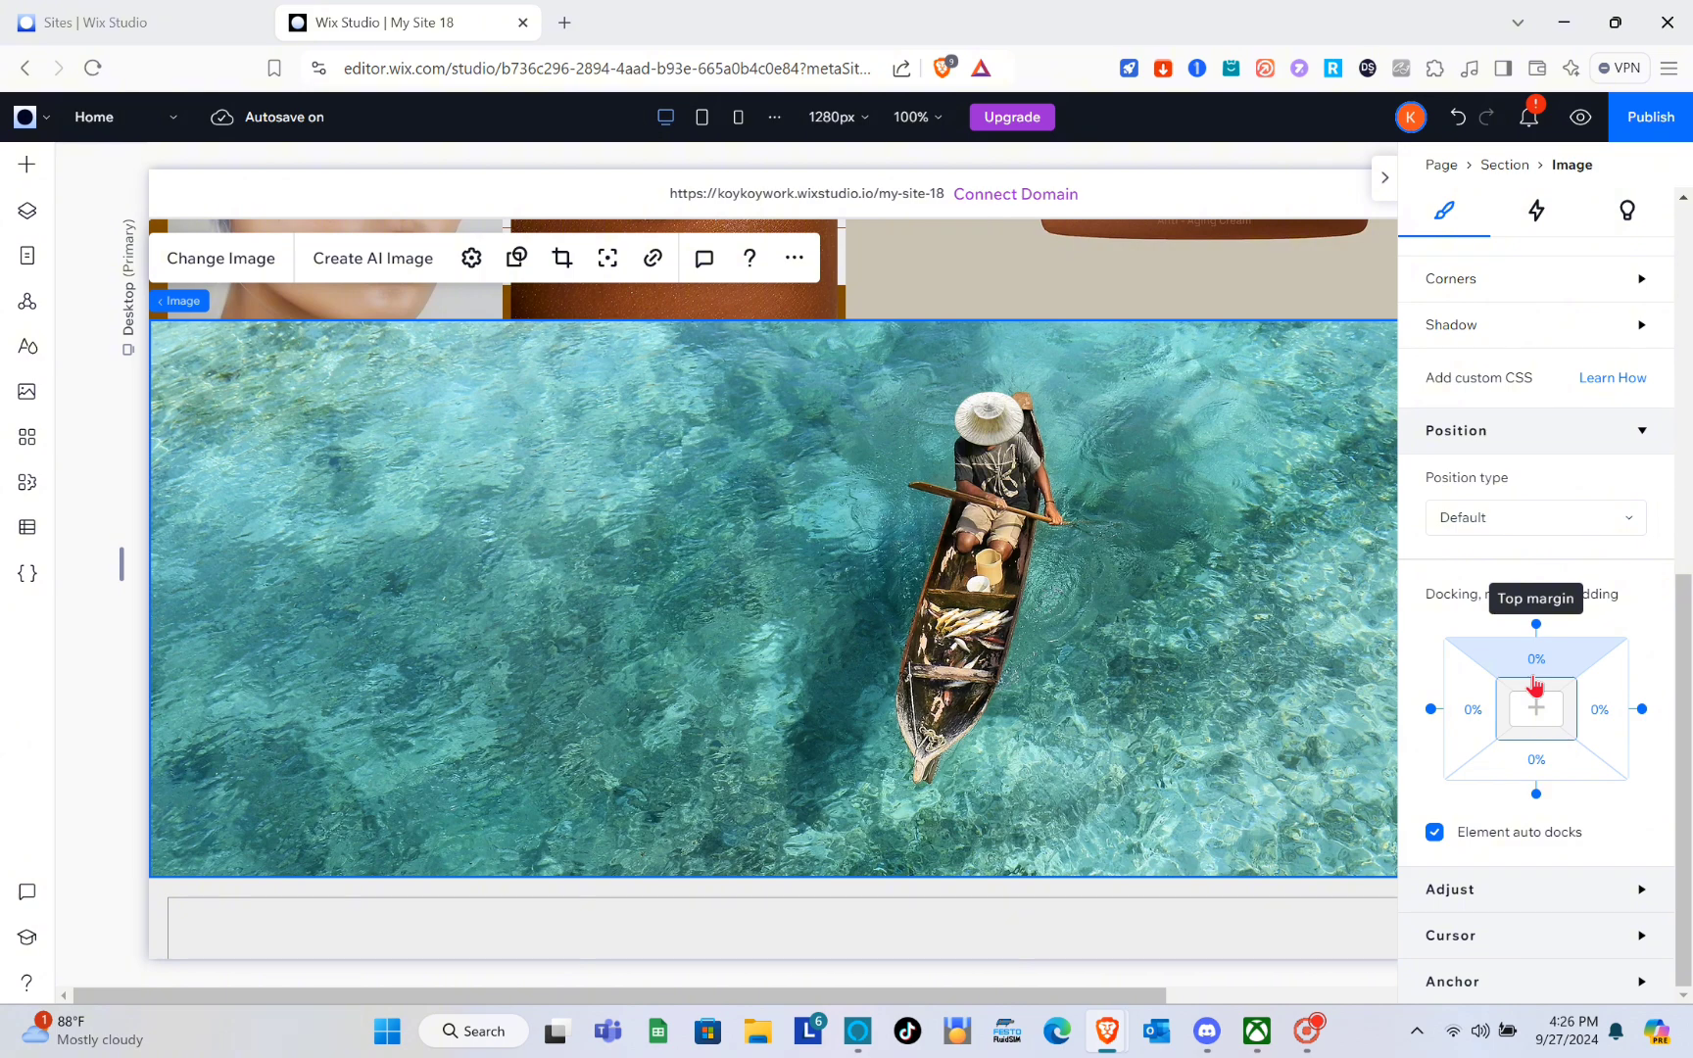
scroll(1534, 684, "up", 5)
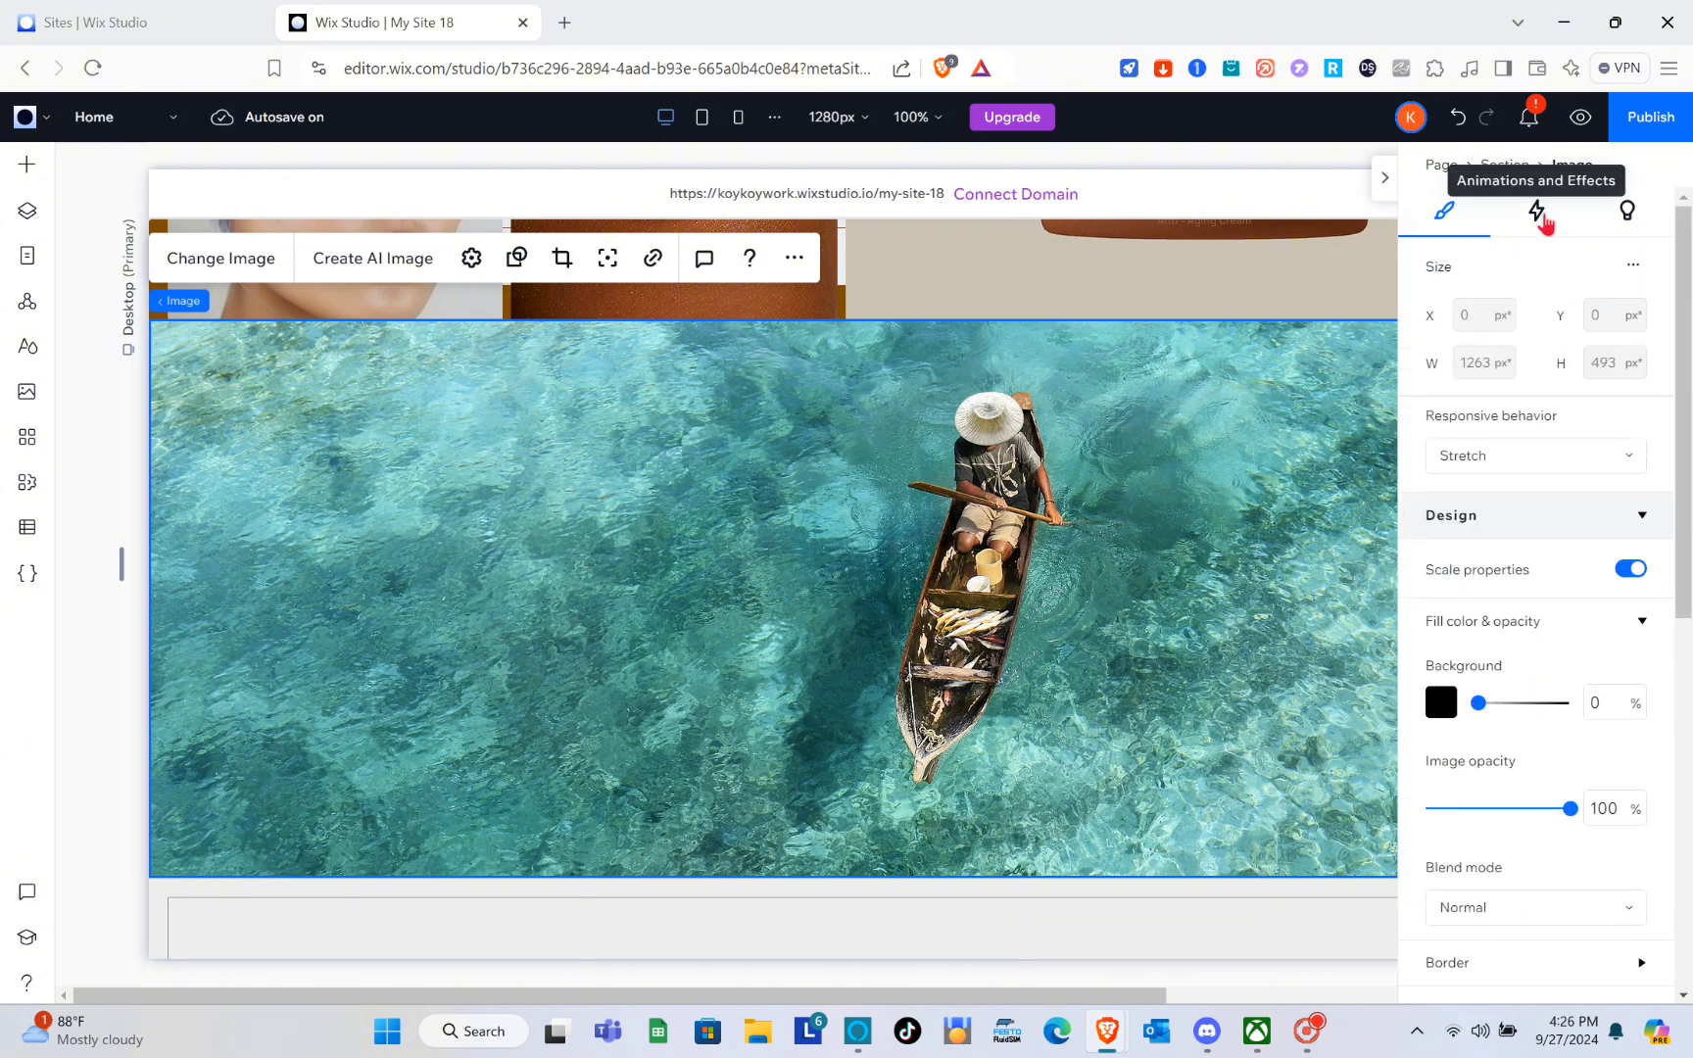
left_click(1548, 224)
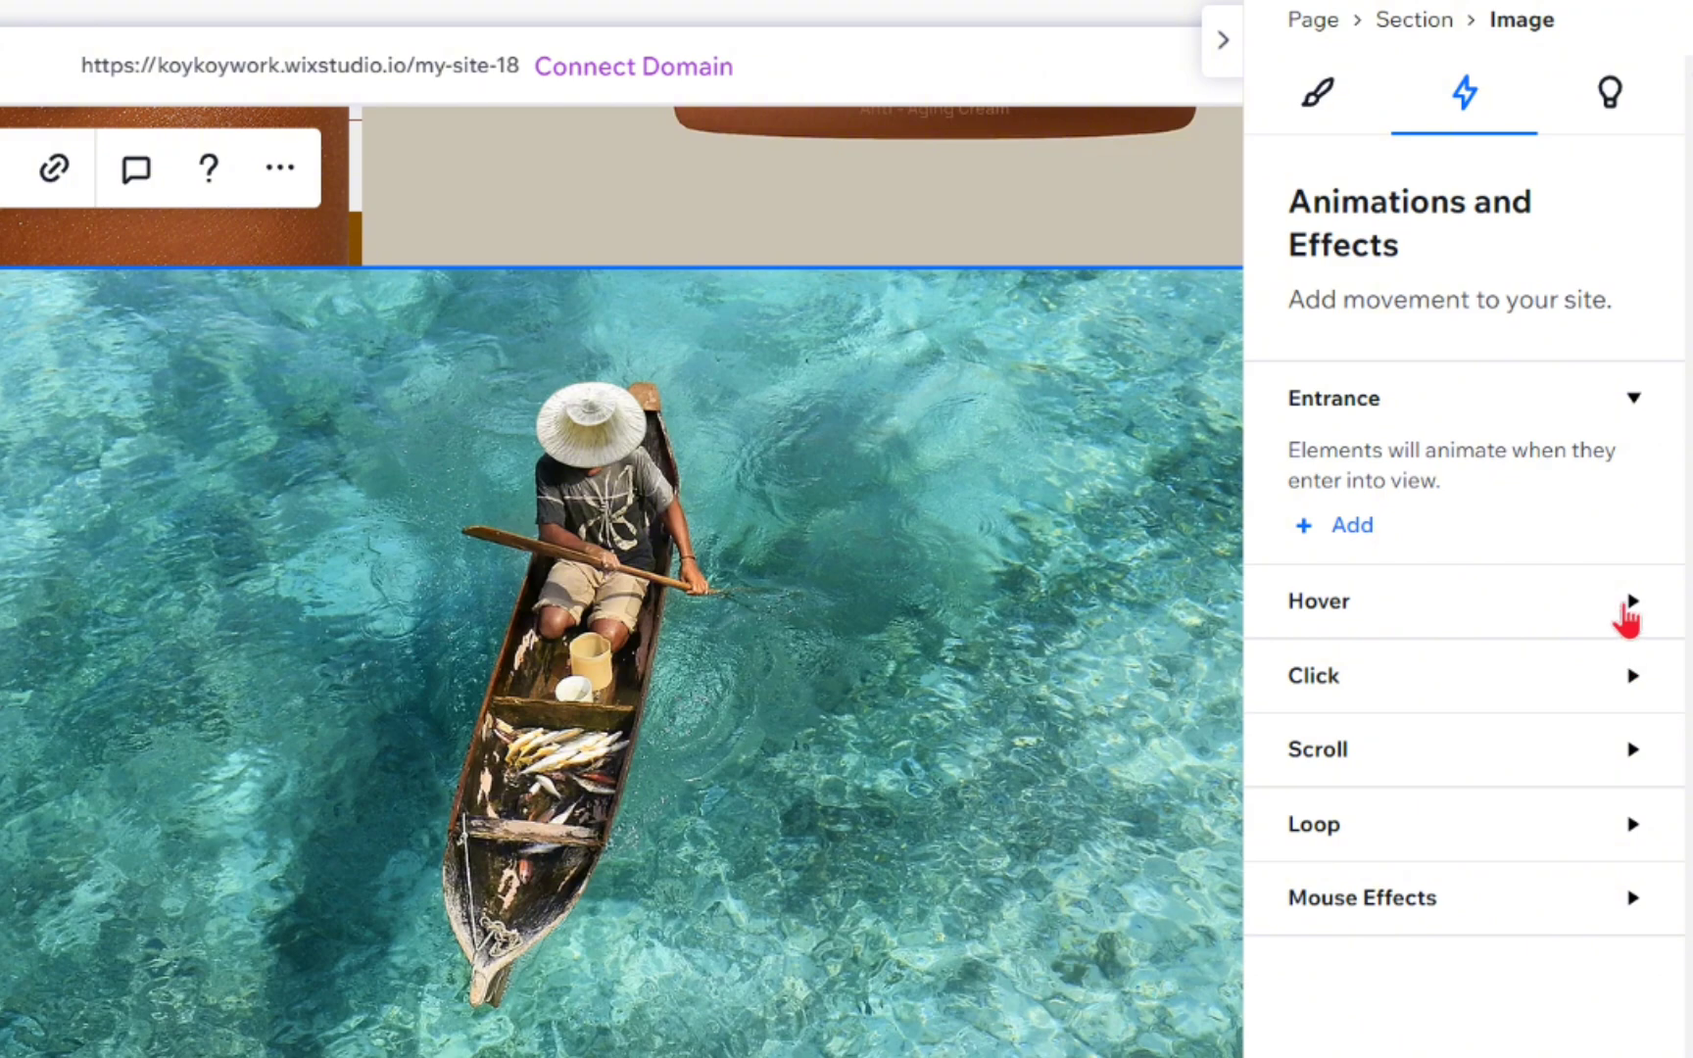
left_click(1628, 616)
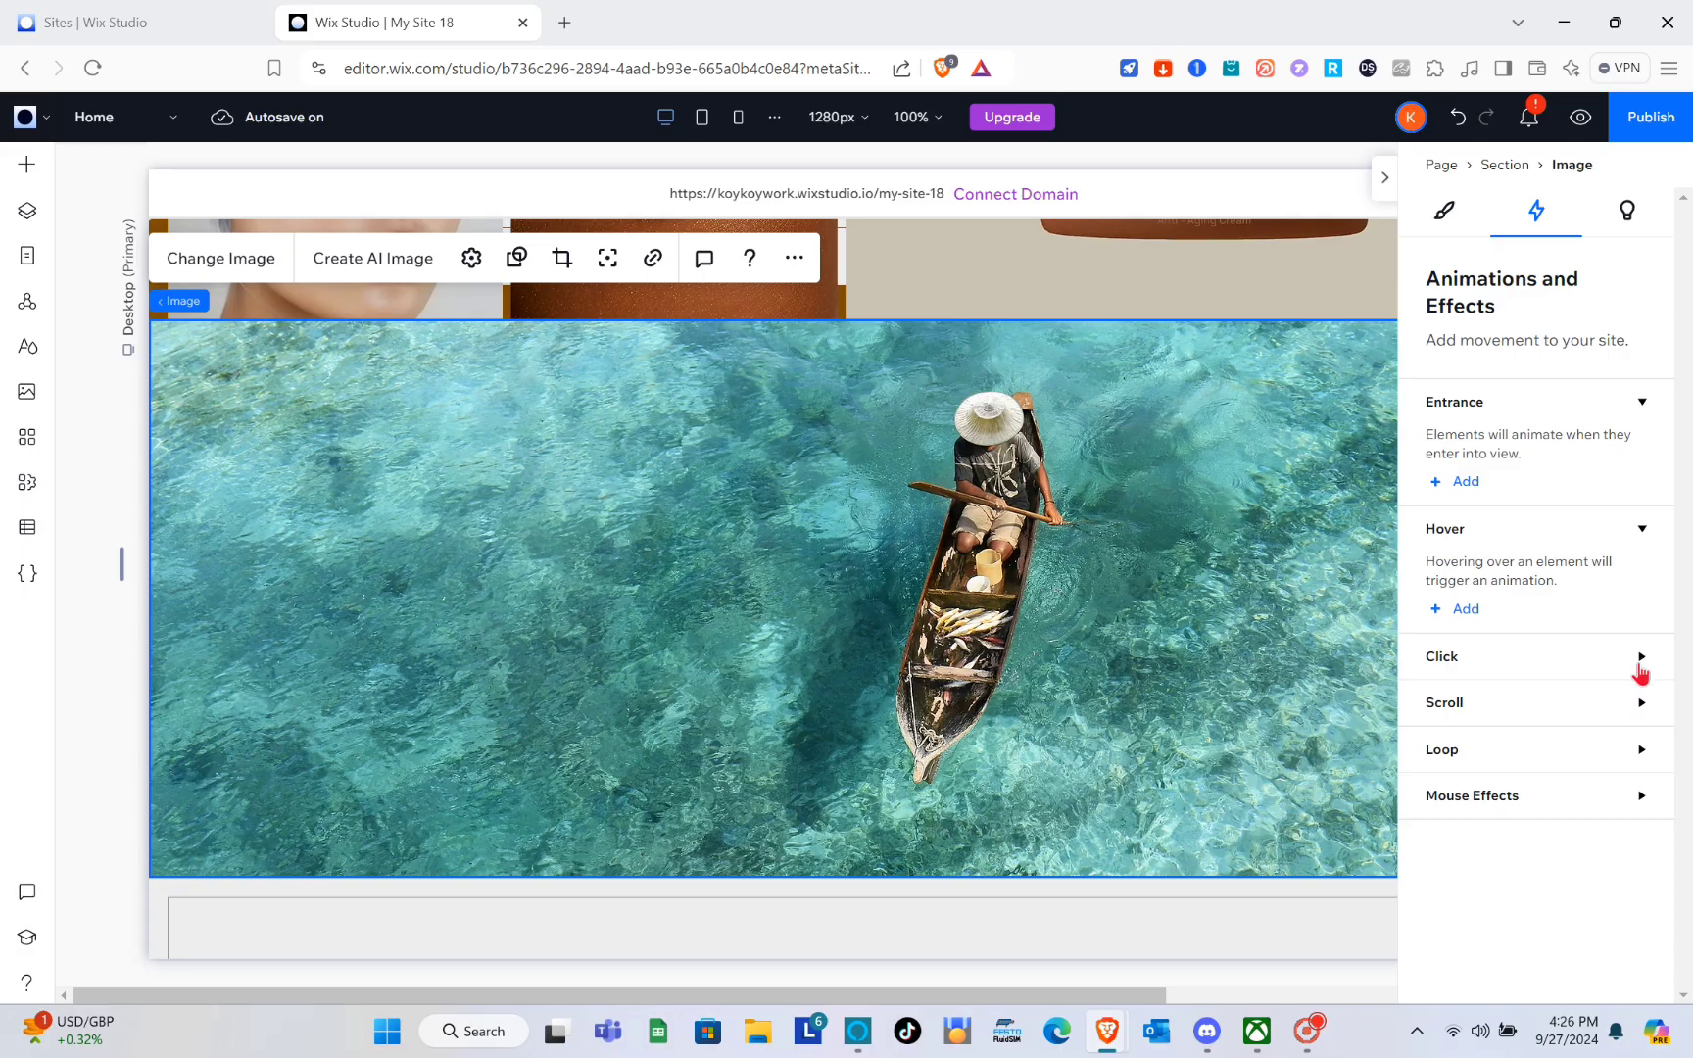
left_click(1641, 664)
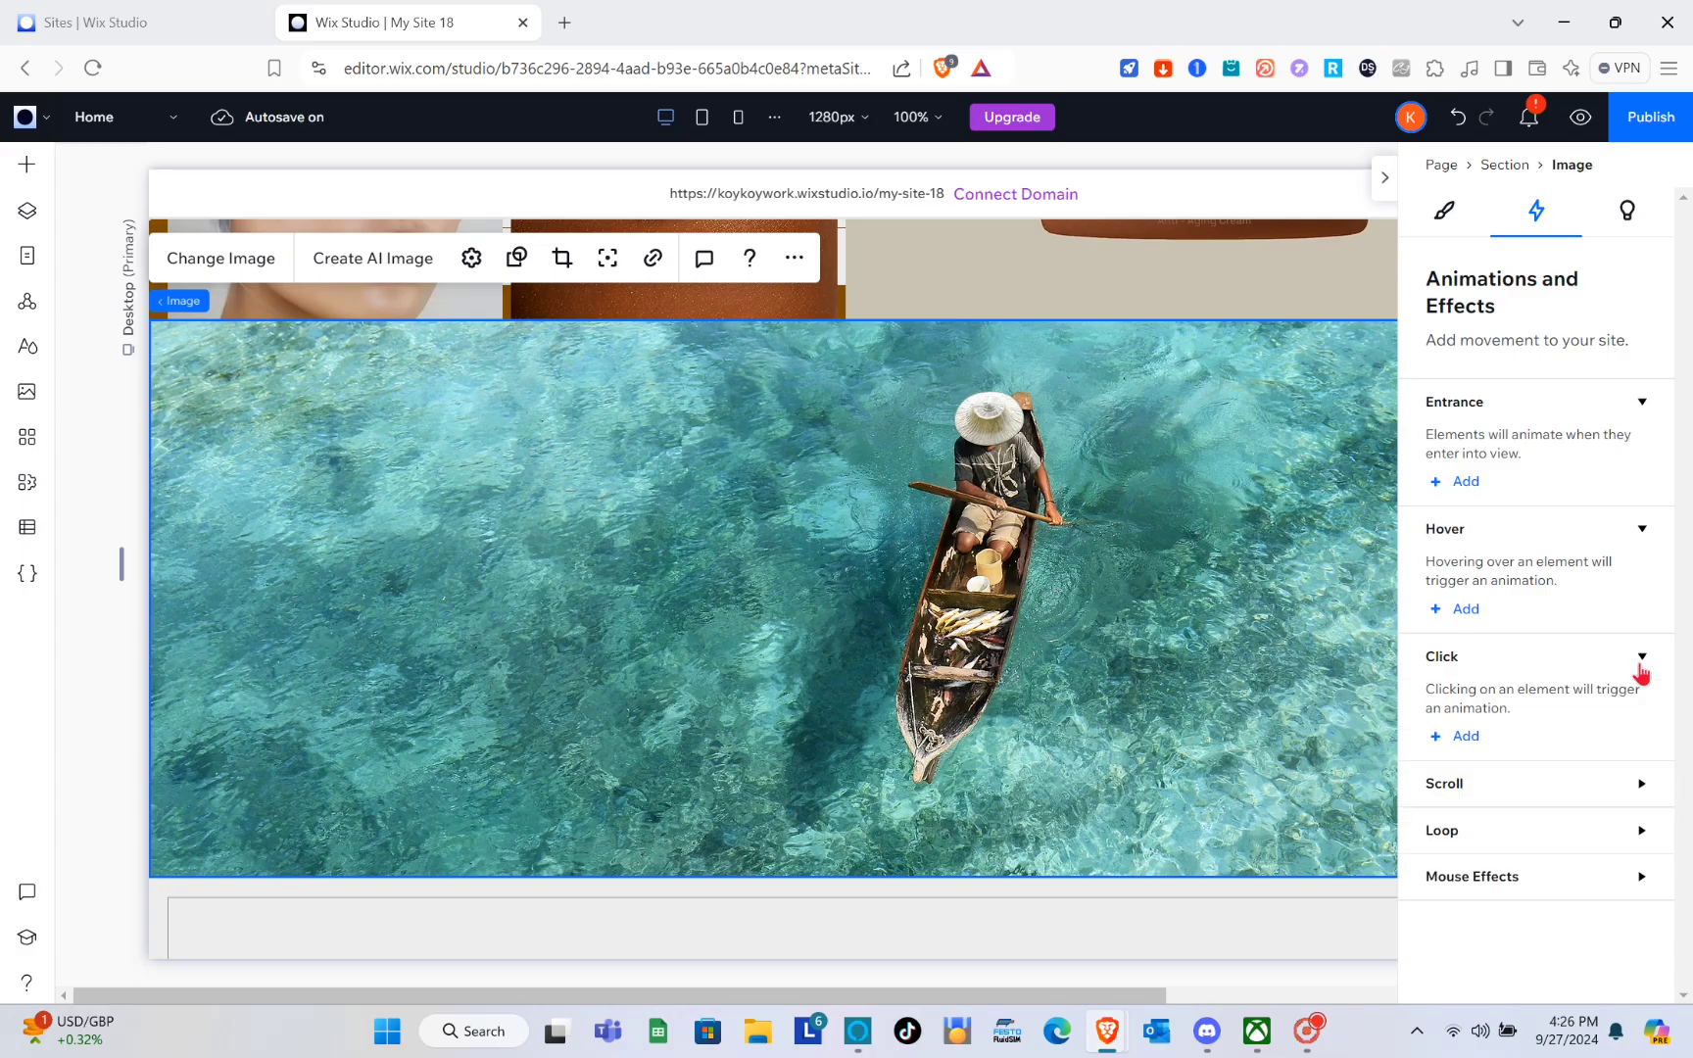
left_click(1638, 786)
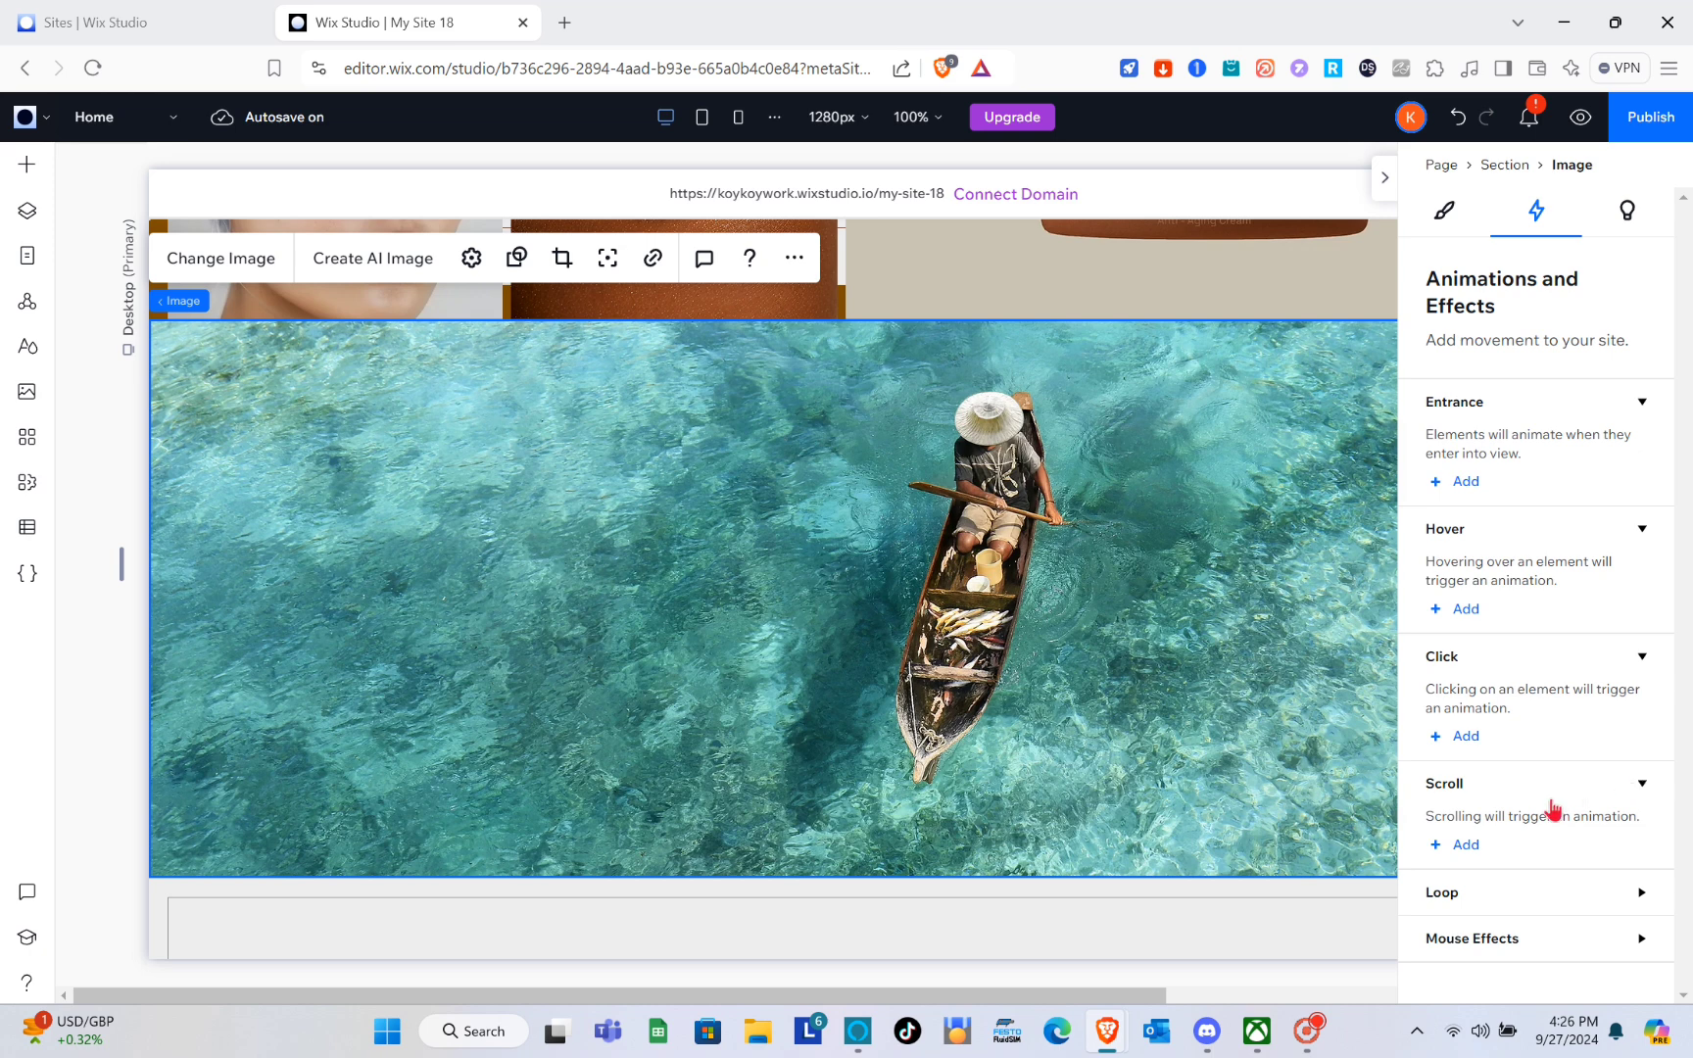
left_click(1462, 847)
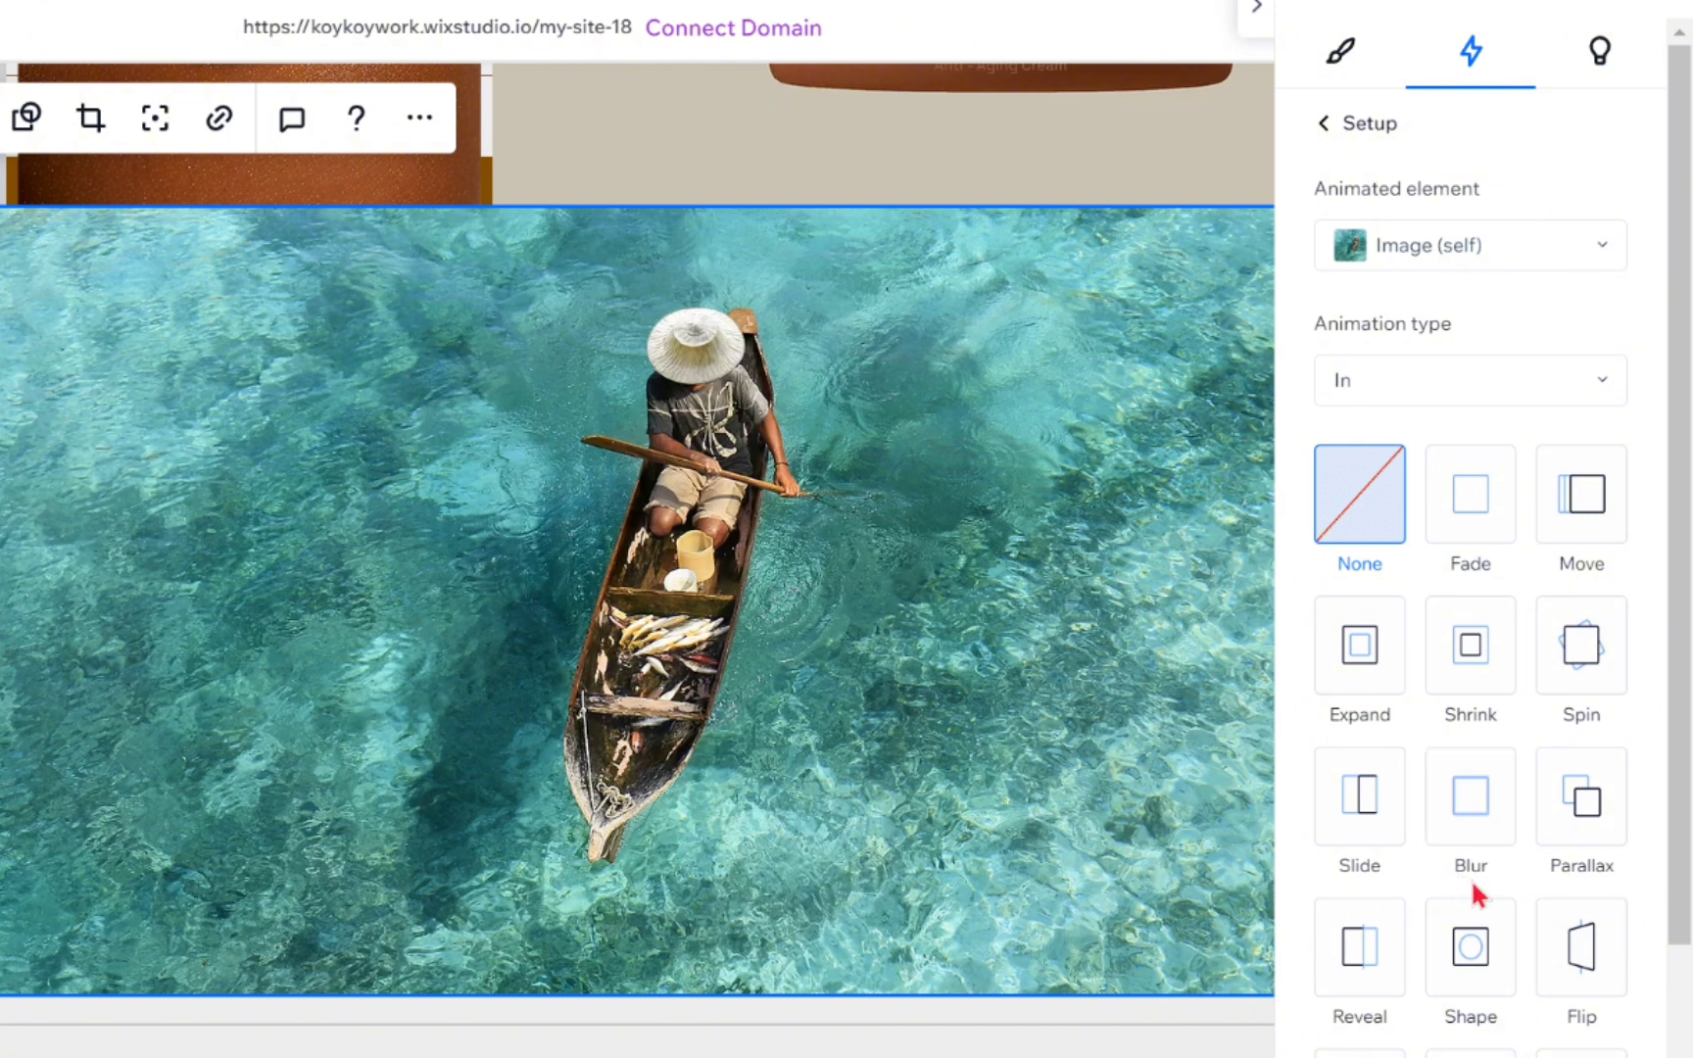
scroll(1420, 708, "down", 3)
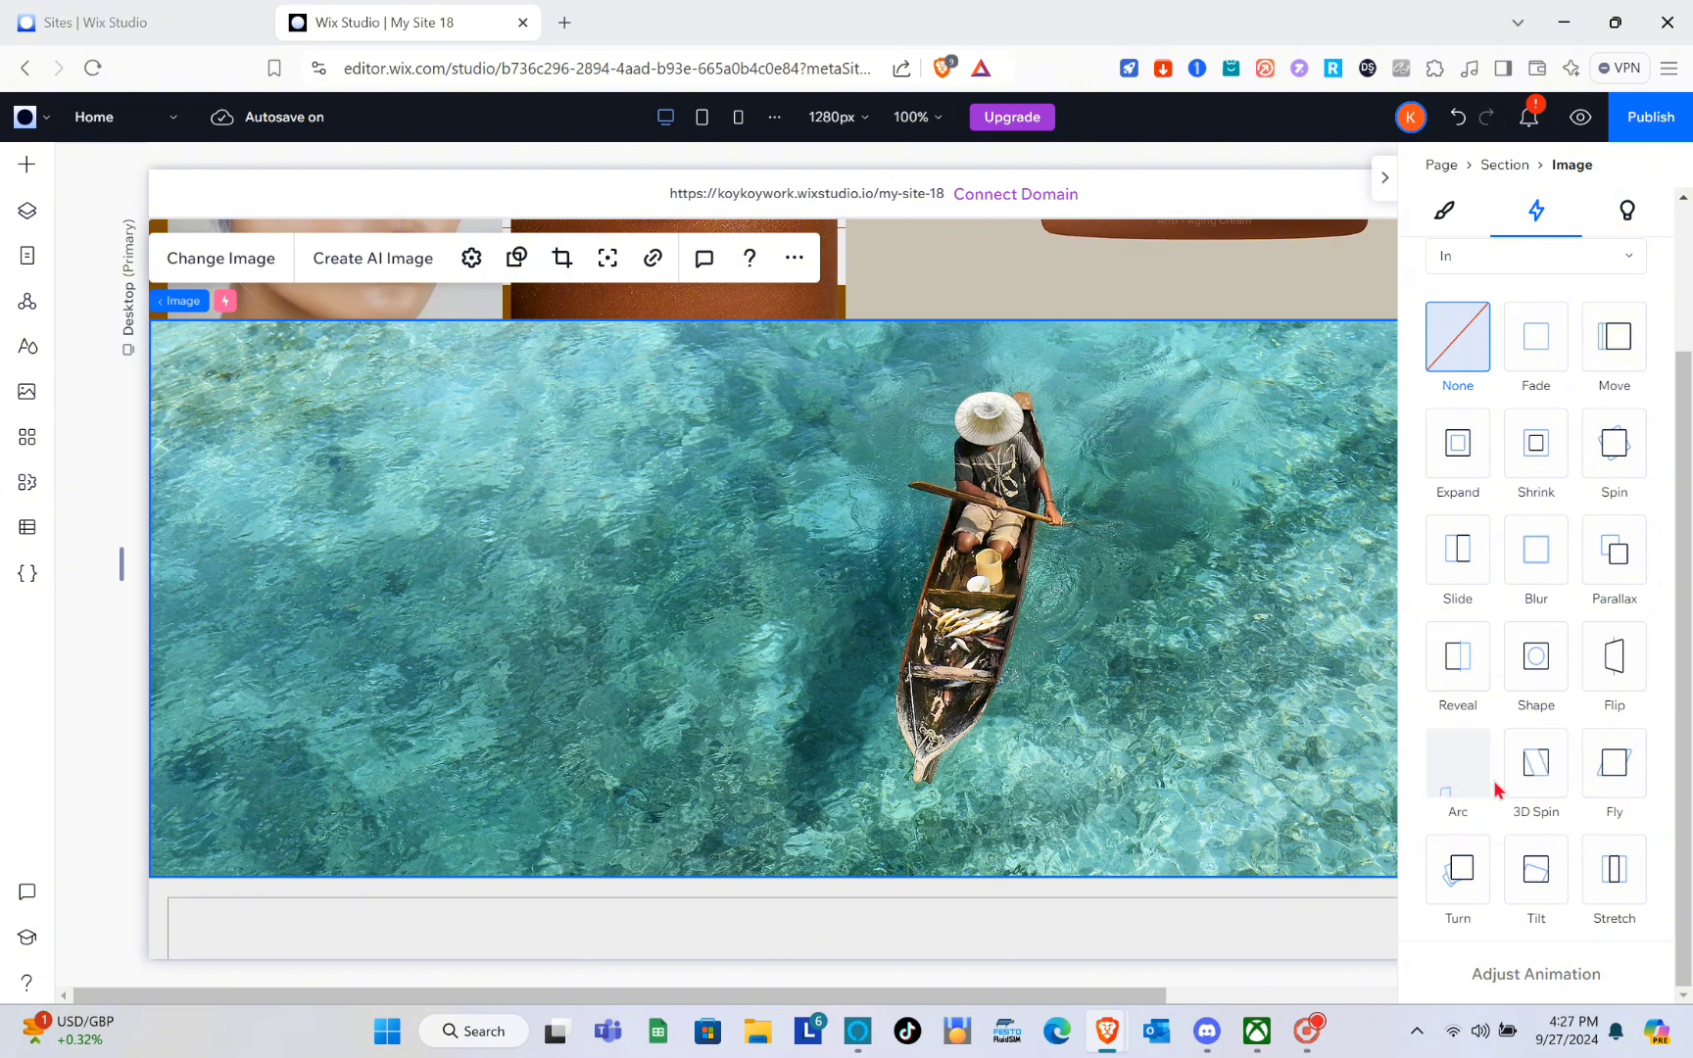
left_click(1622, 579)
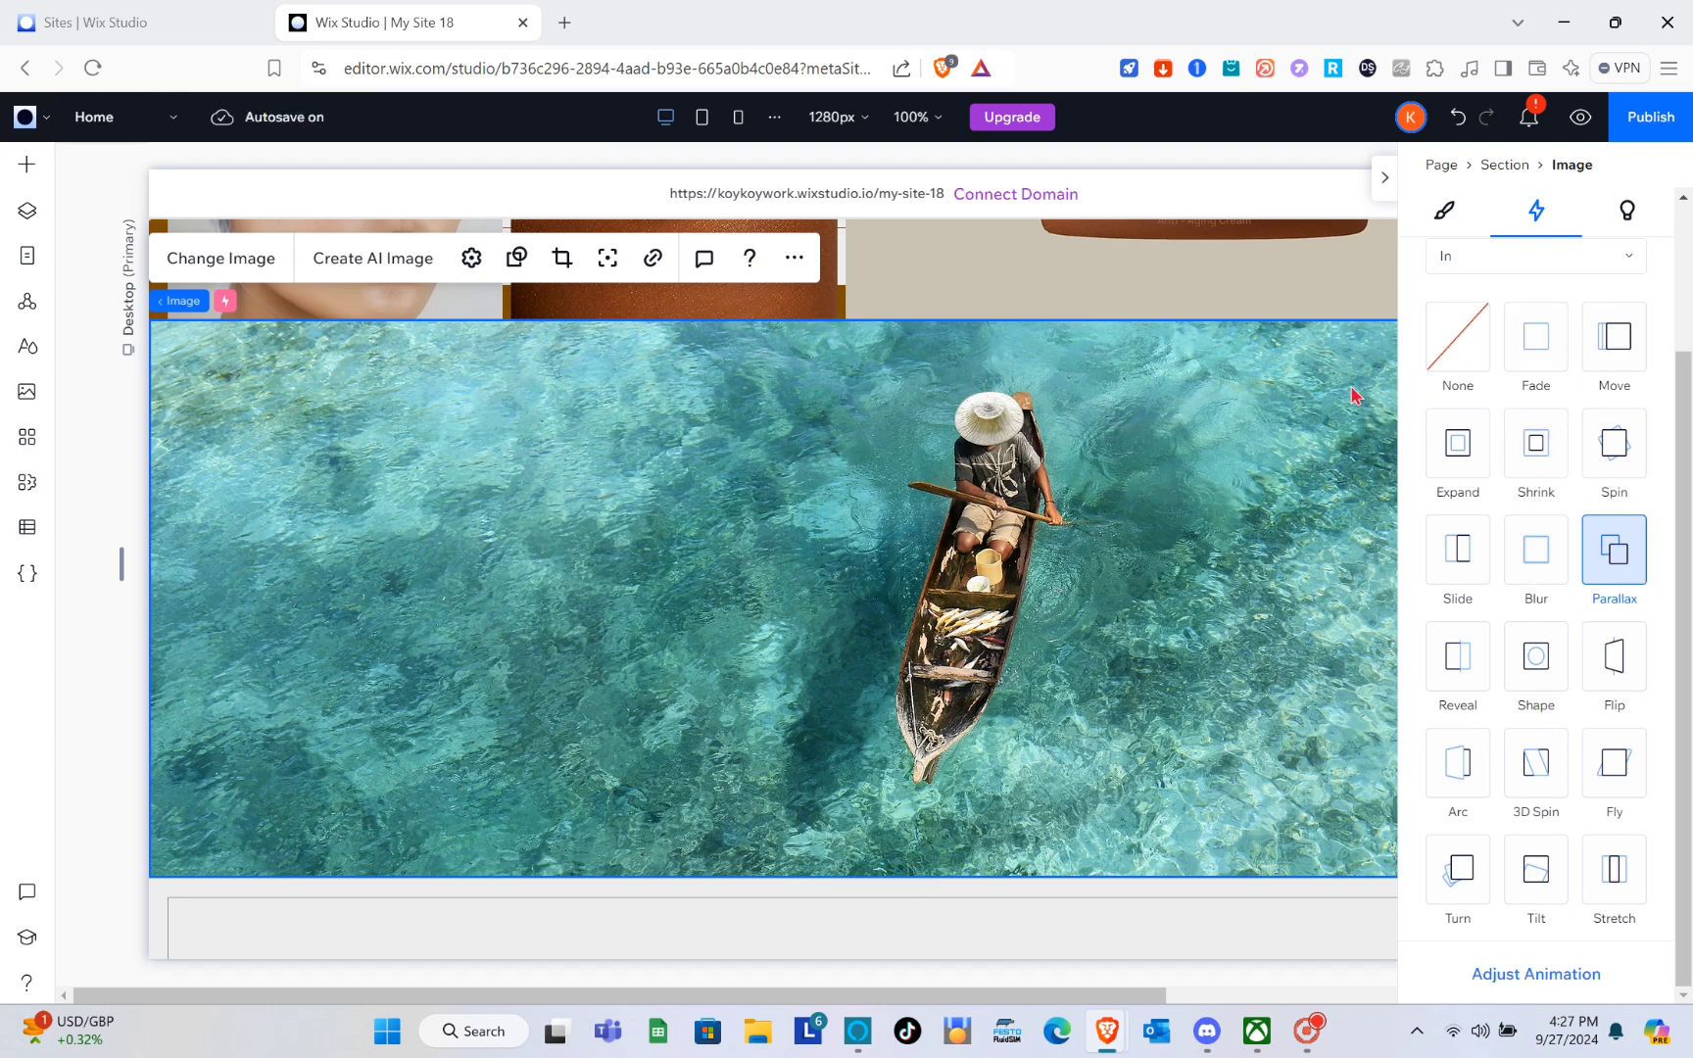
- Preview the site and examine how the parallax boat image behaves while moving through the home page
left_click(1580, 122)
left_click(1581, 125)
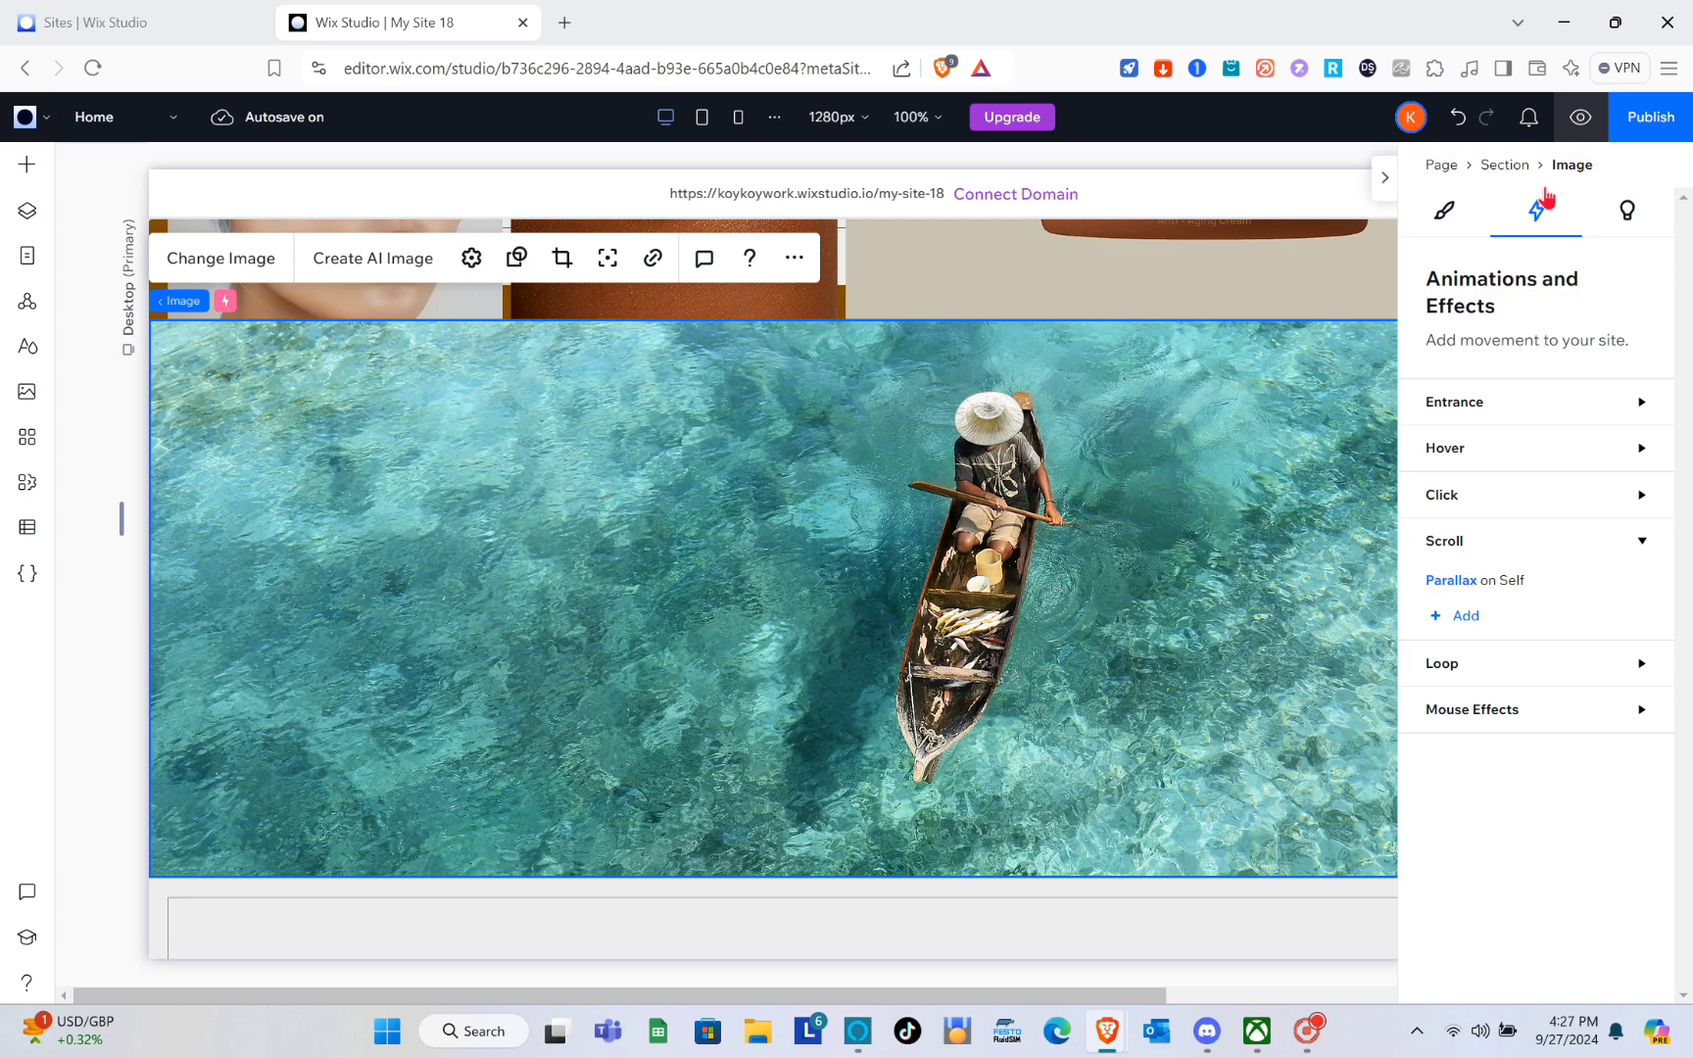
left_click(1604, 134)
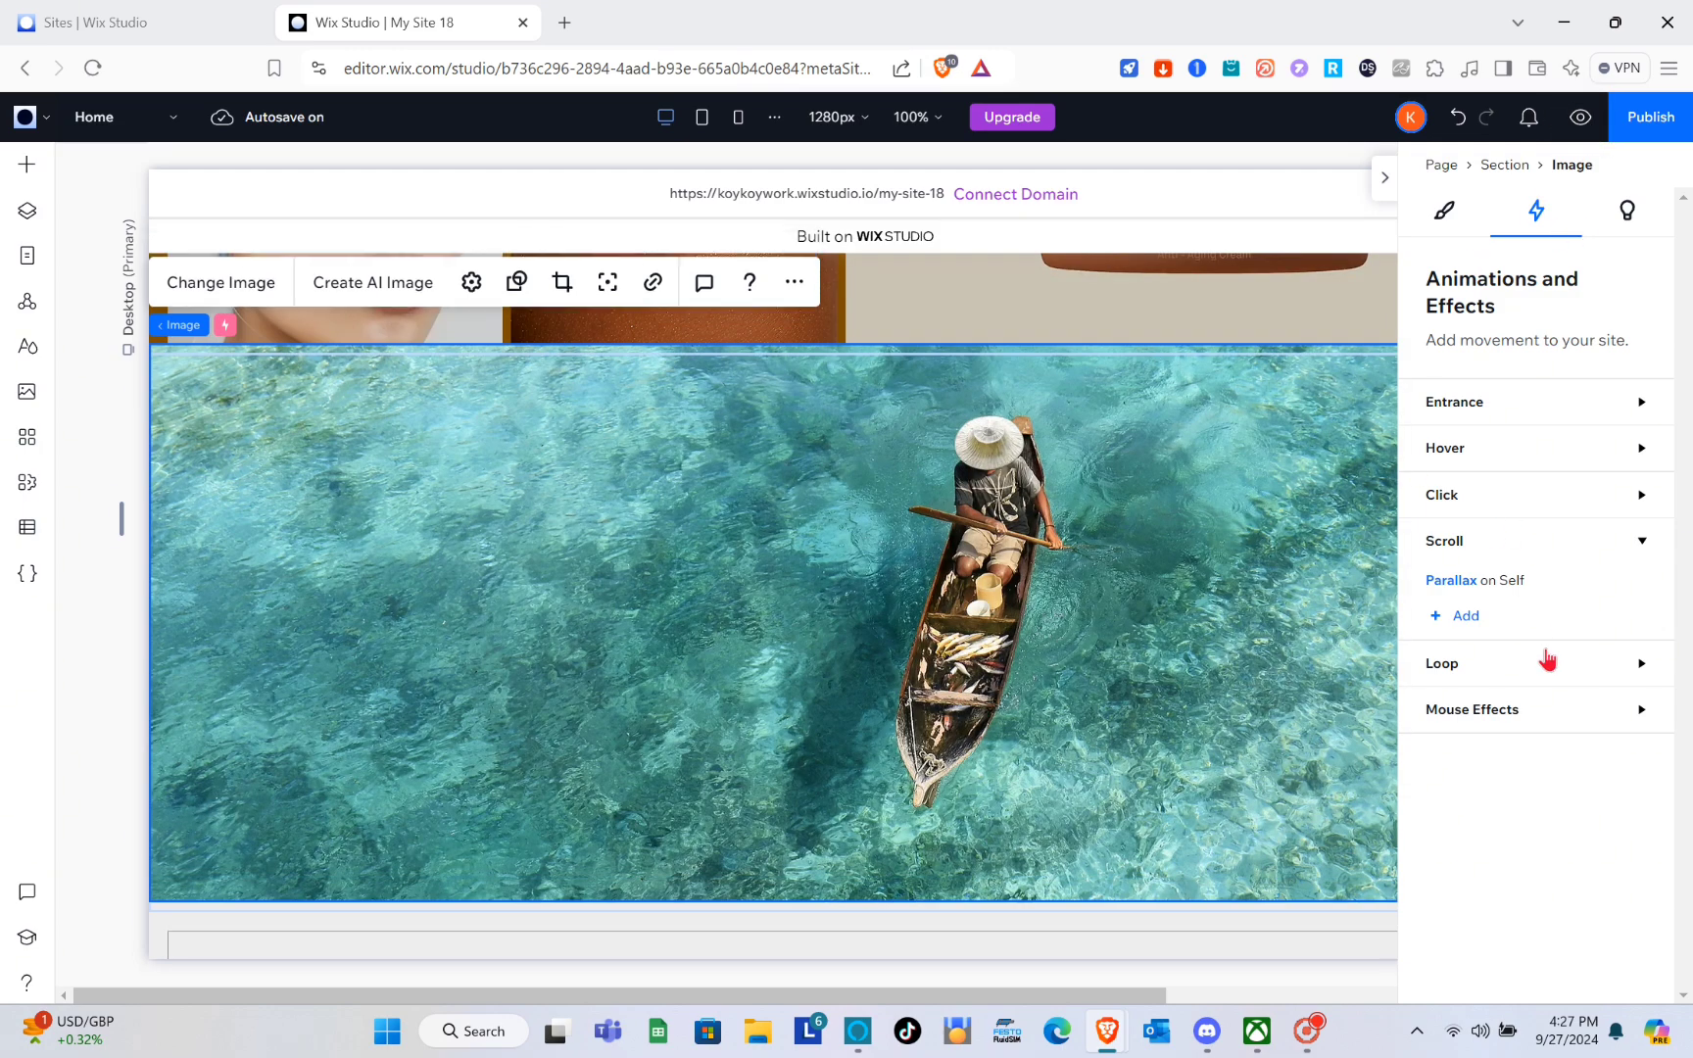
left_click(1578, 125)
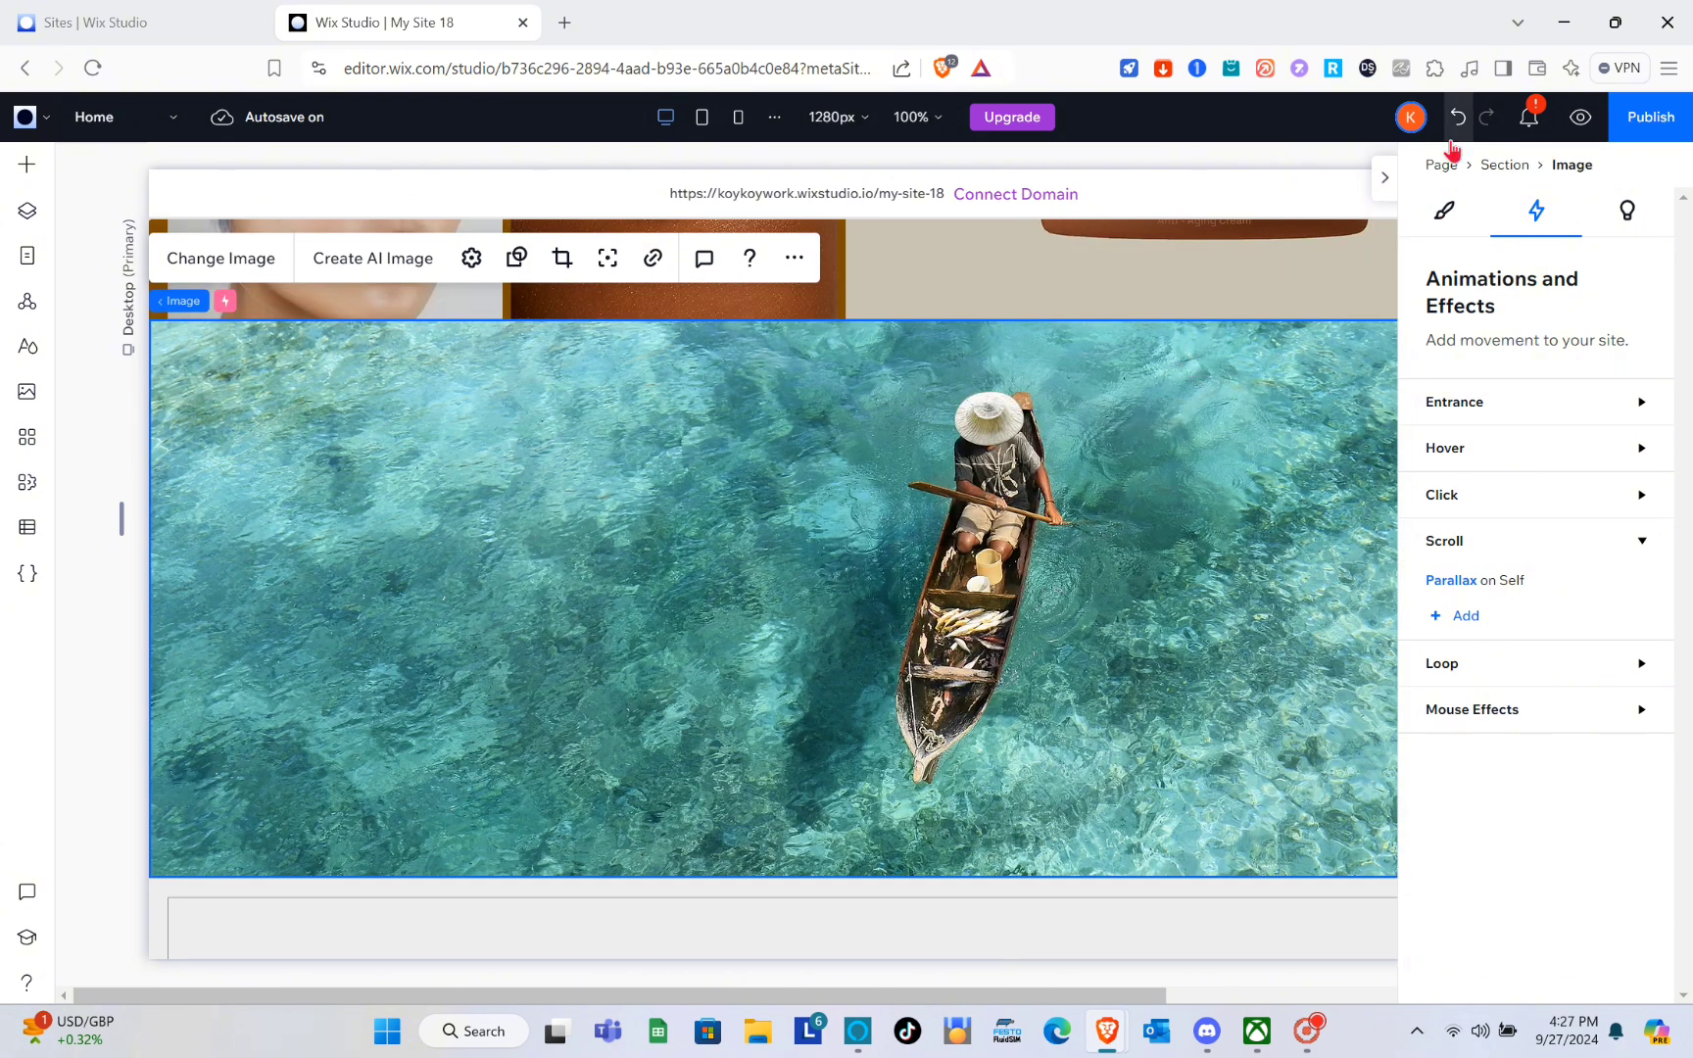
left_click(1578, 124)
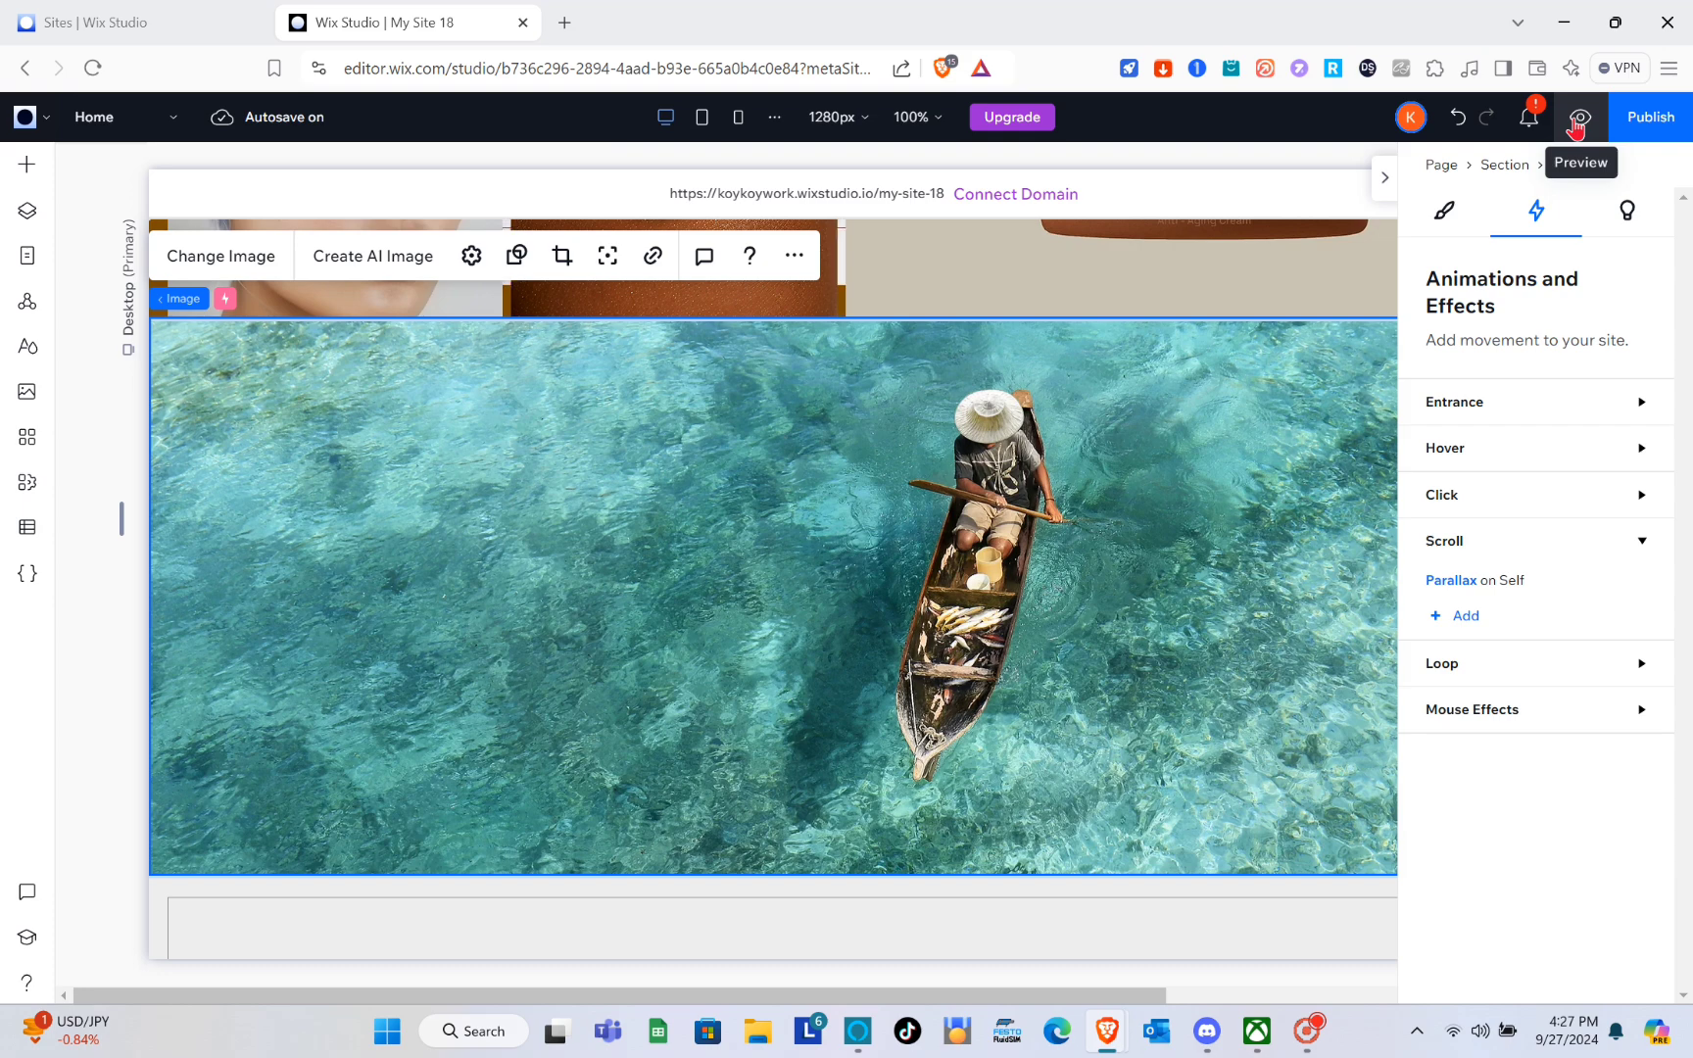
left_click(1577, 124)
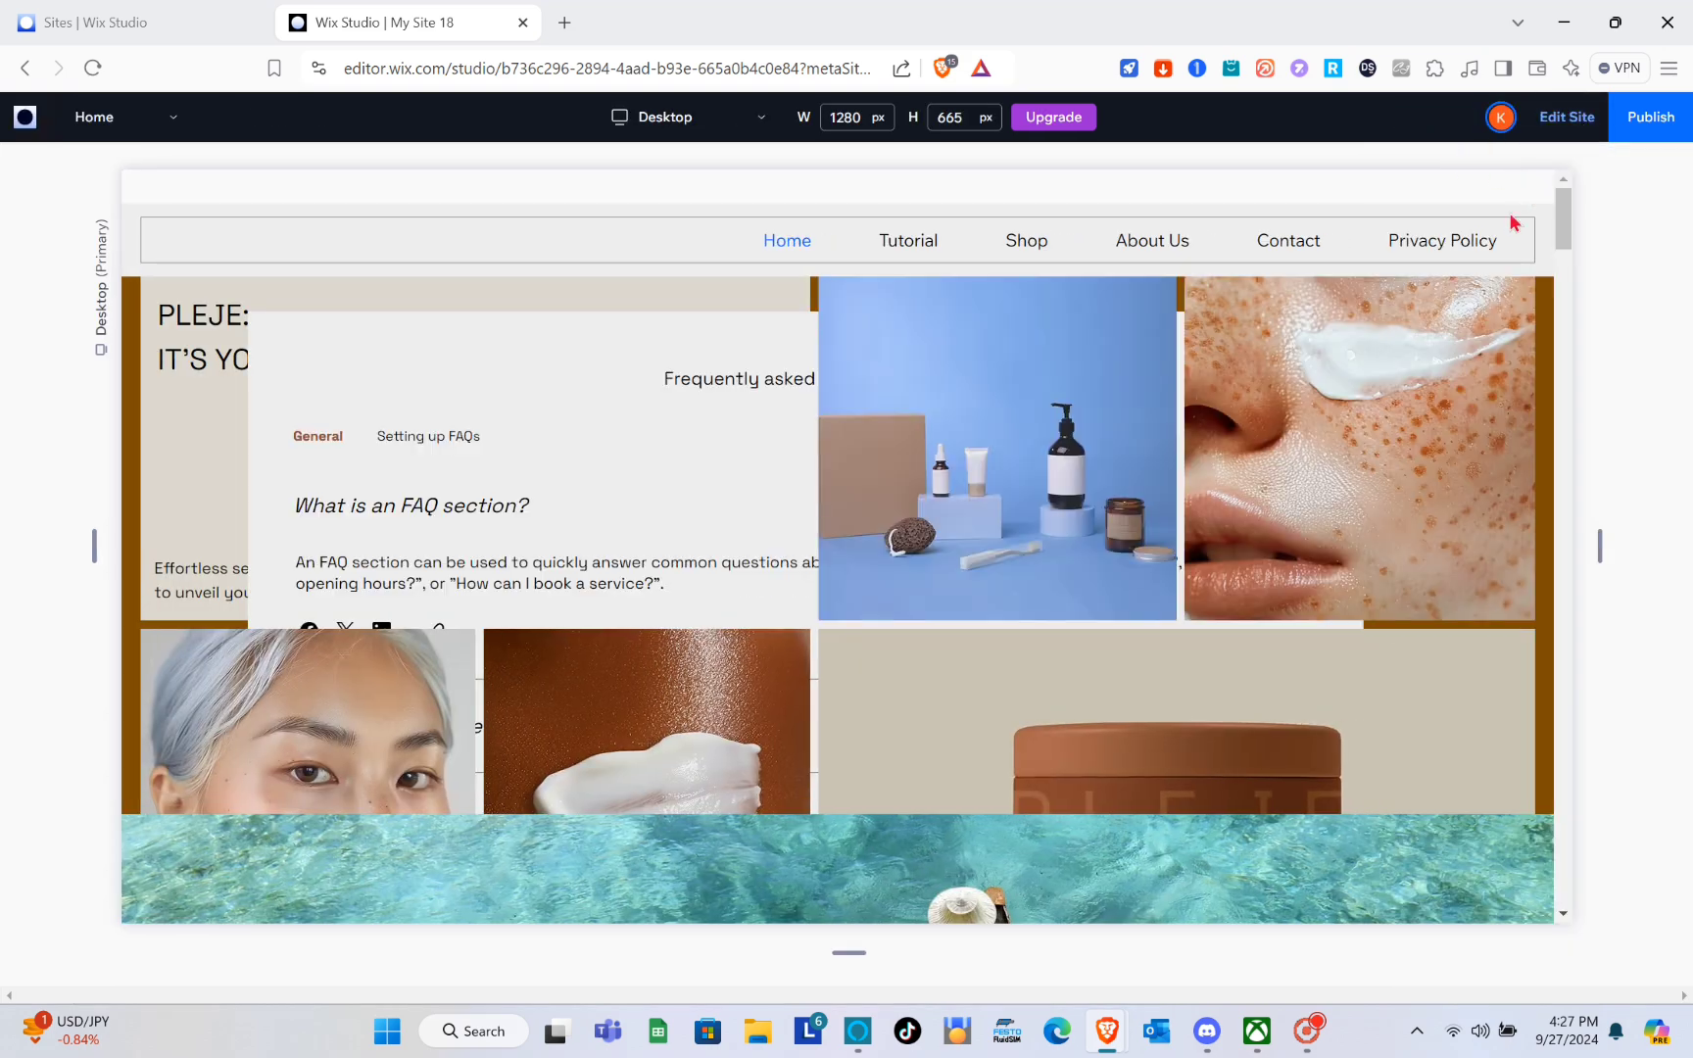
scroll(918, 669, "down", 8)
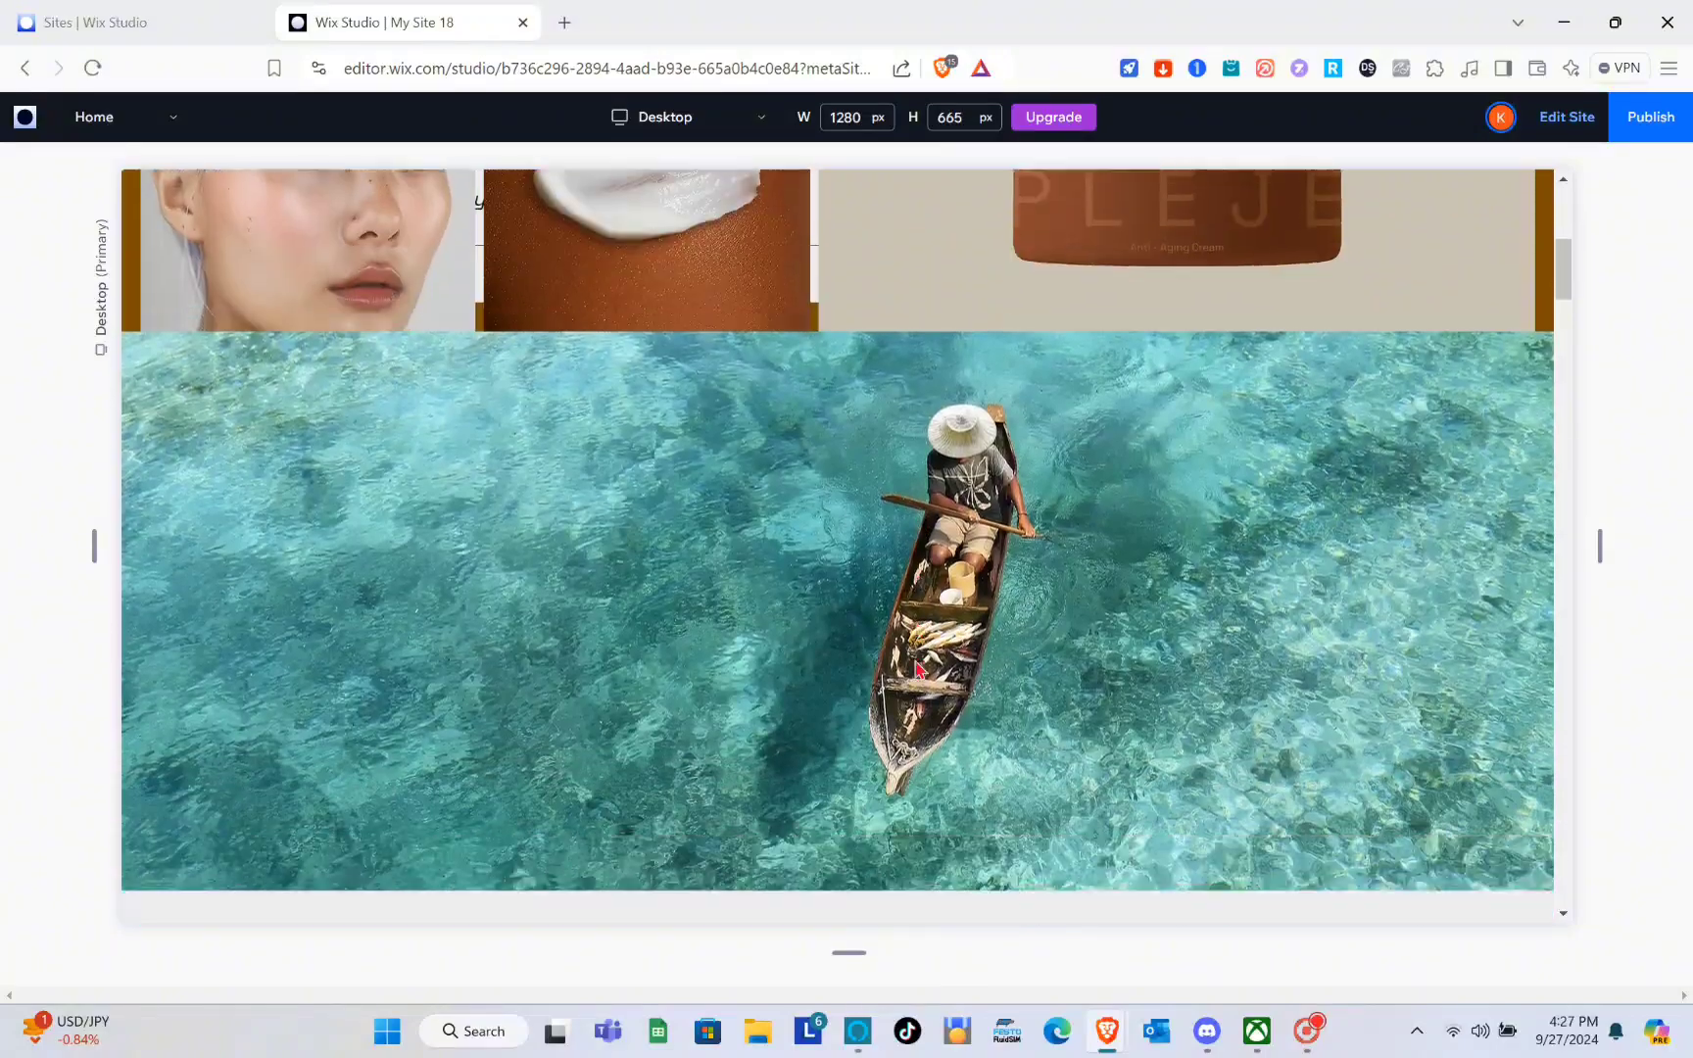
scroll(918, 670, "down", 4)
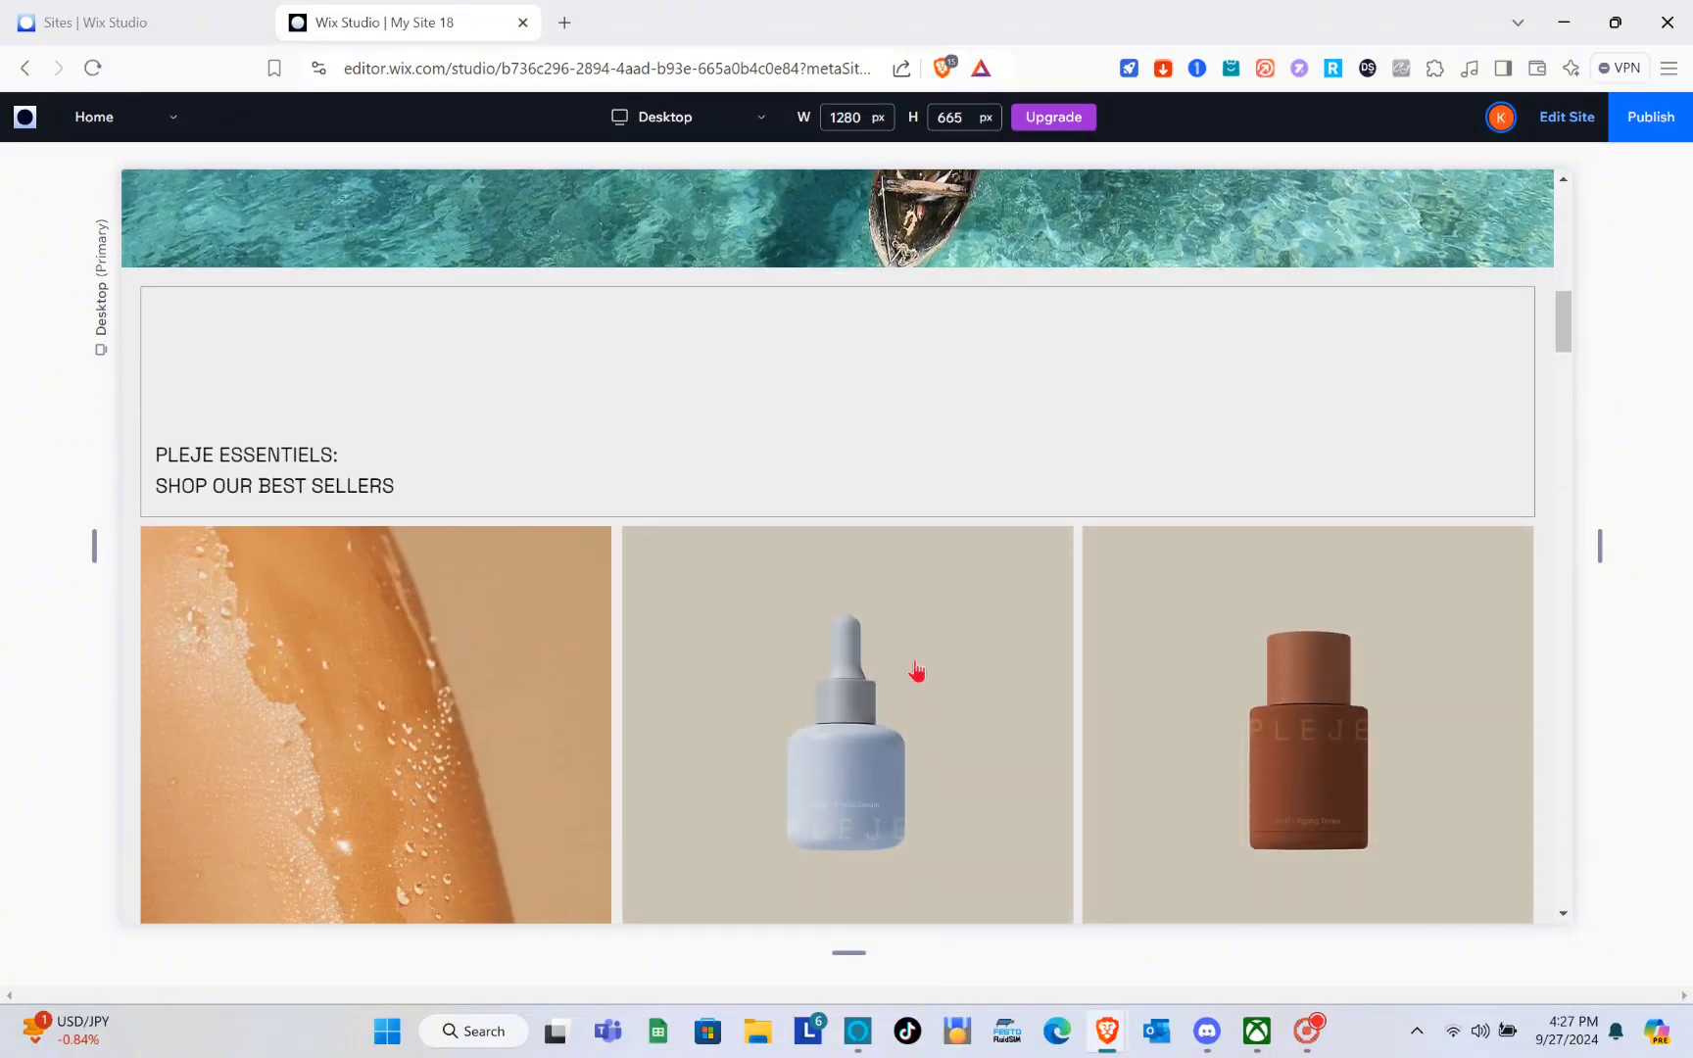
scroll(918, 669, "up", 5)
scroll(917, 670, "up", 6)
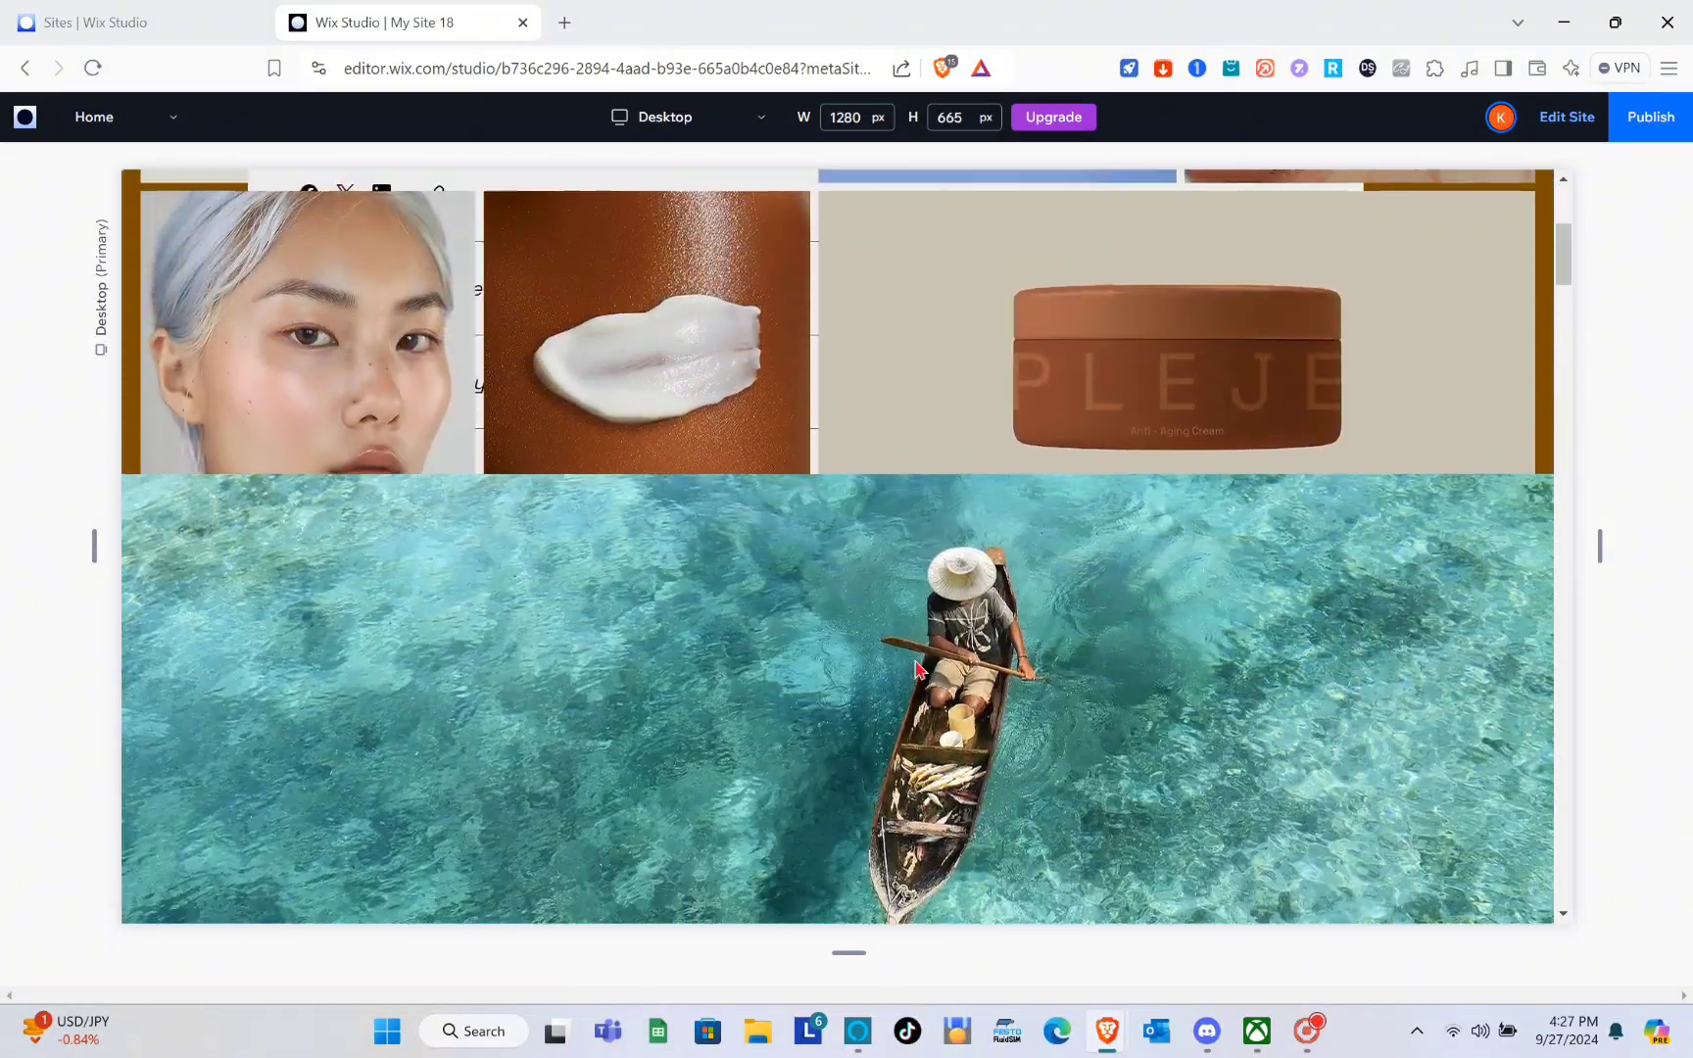
scroll(918, 669, "down", 6)
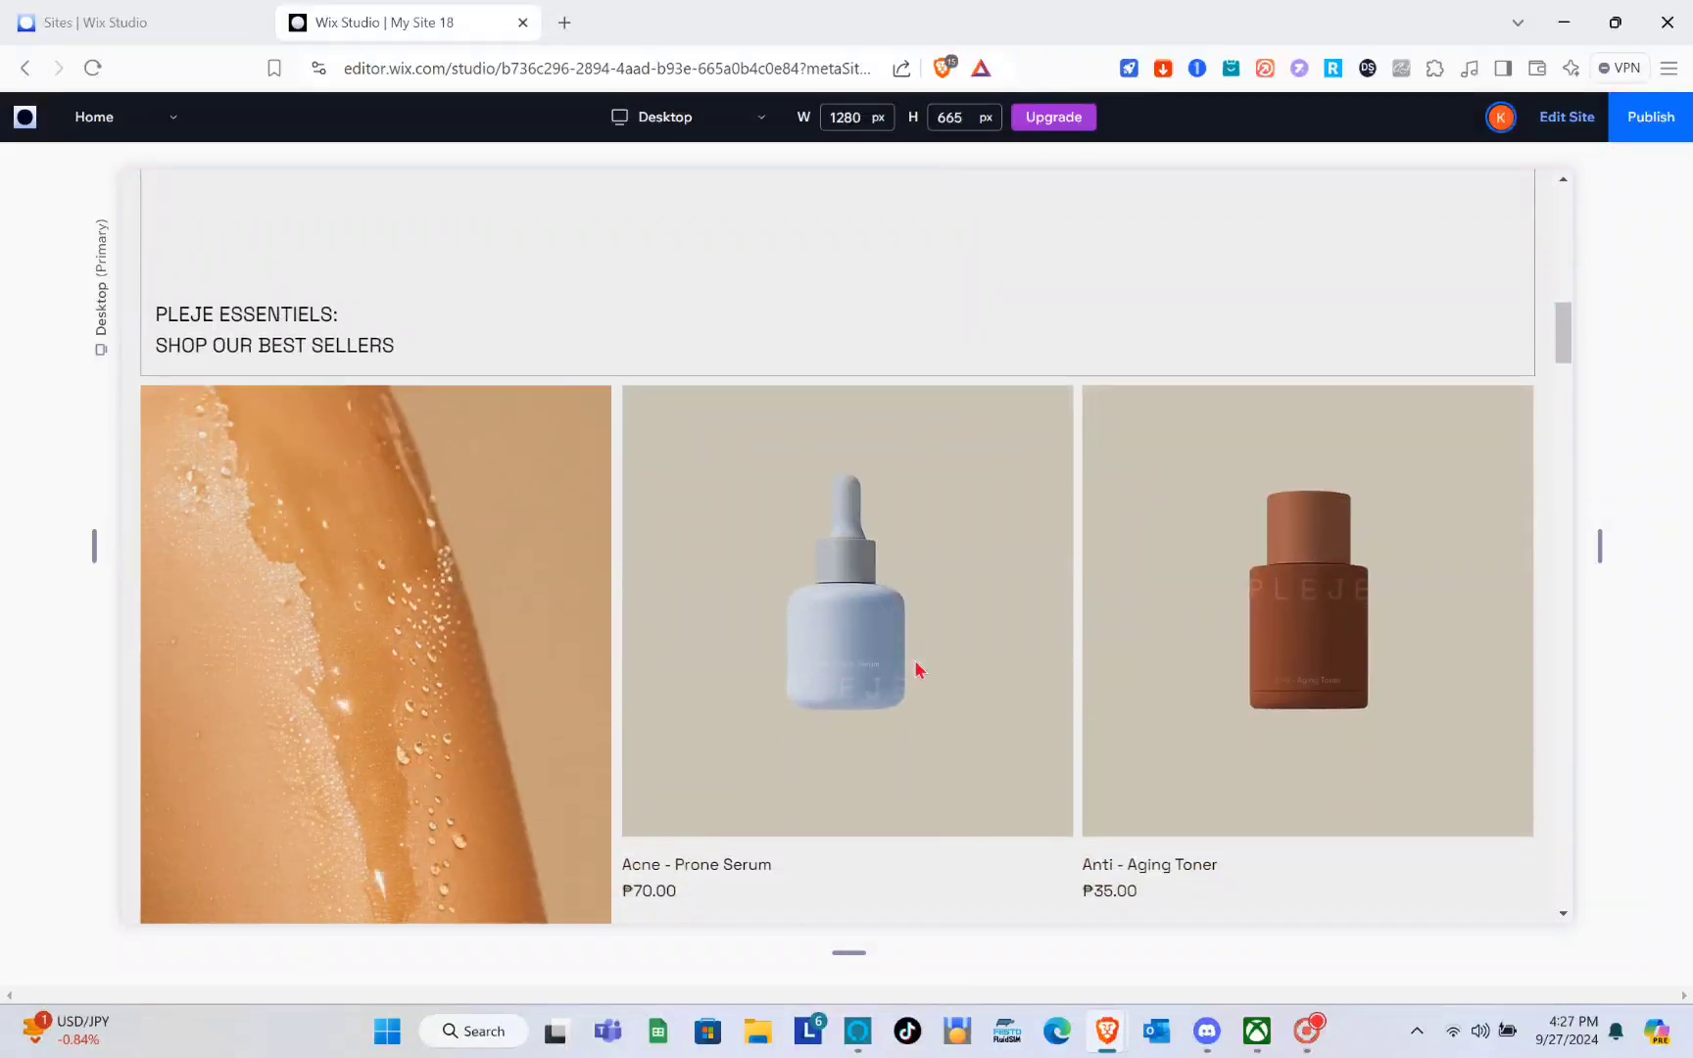
scroll(919, 669, "up", 5)
scroll(918, 669, "down", 1)
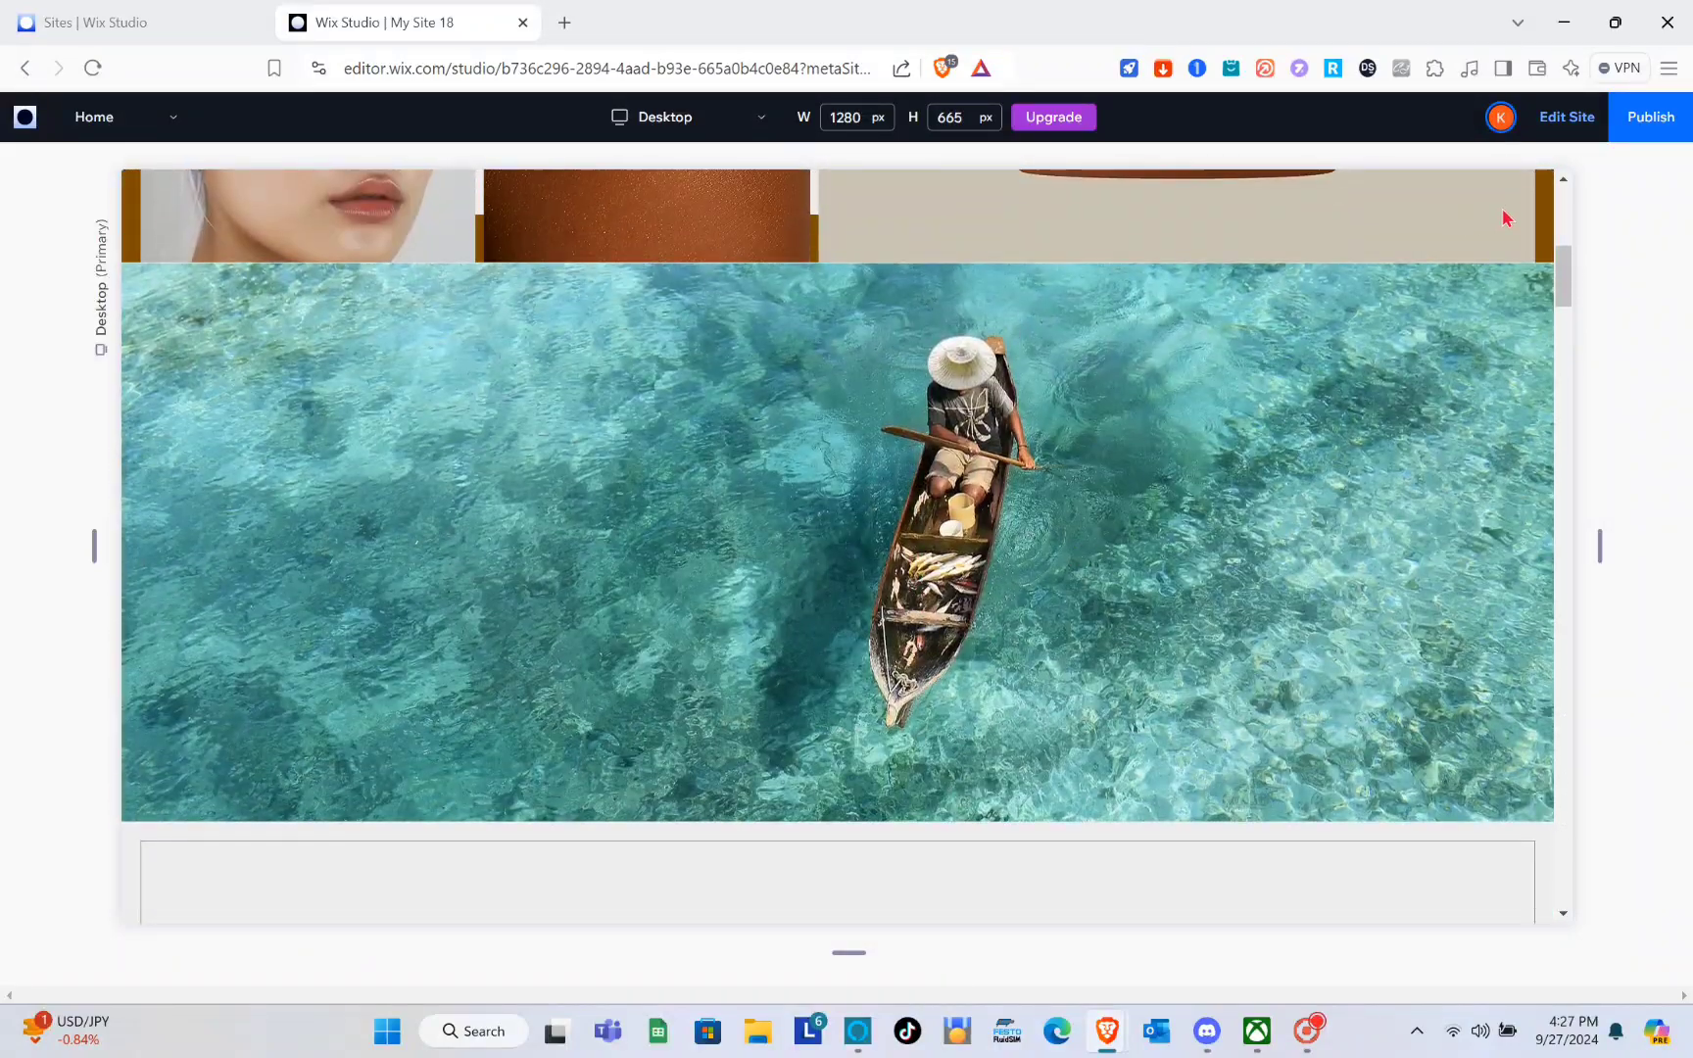
scroll(759, 676, "down", 3)
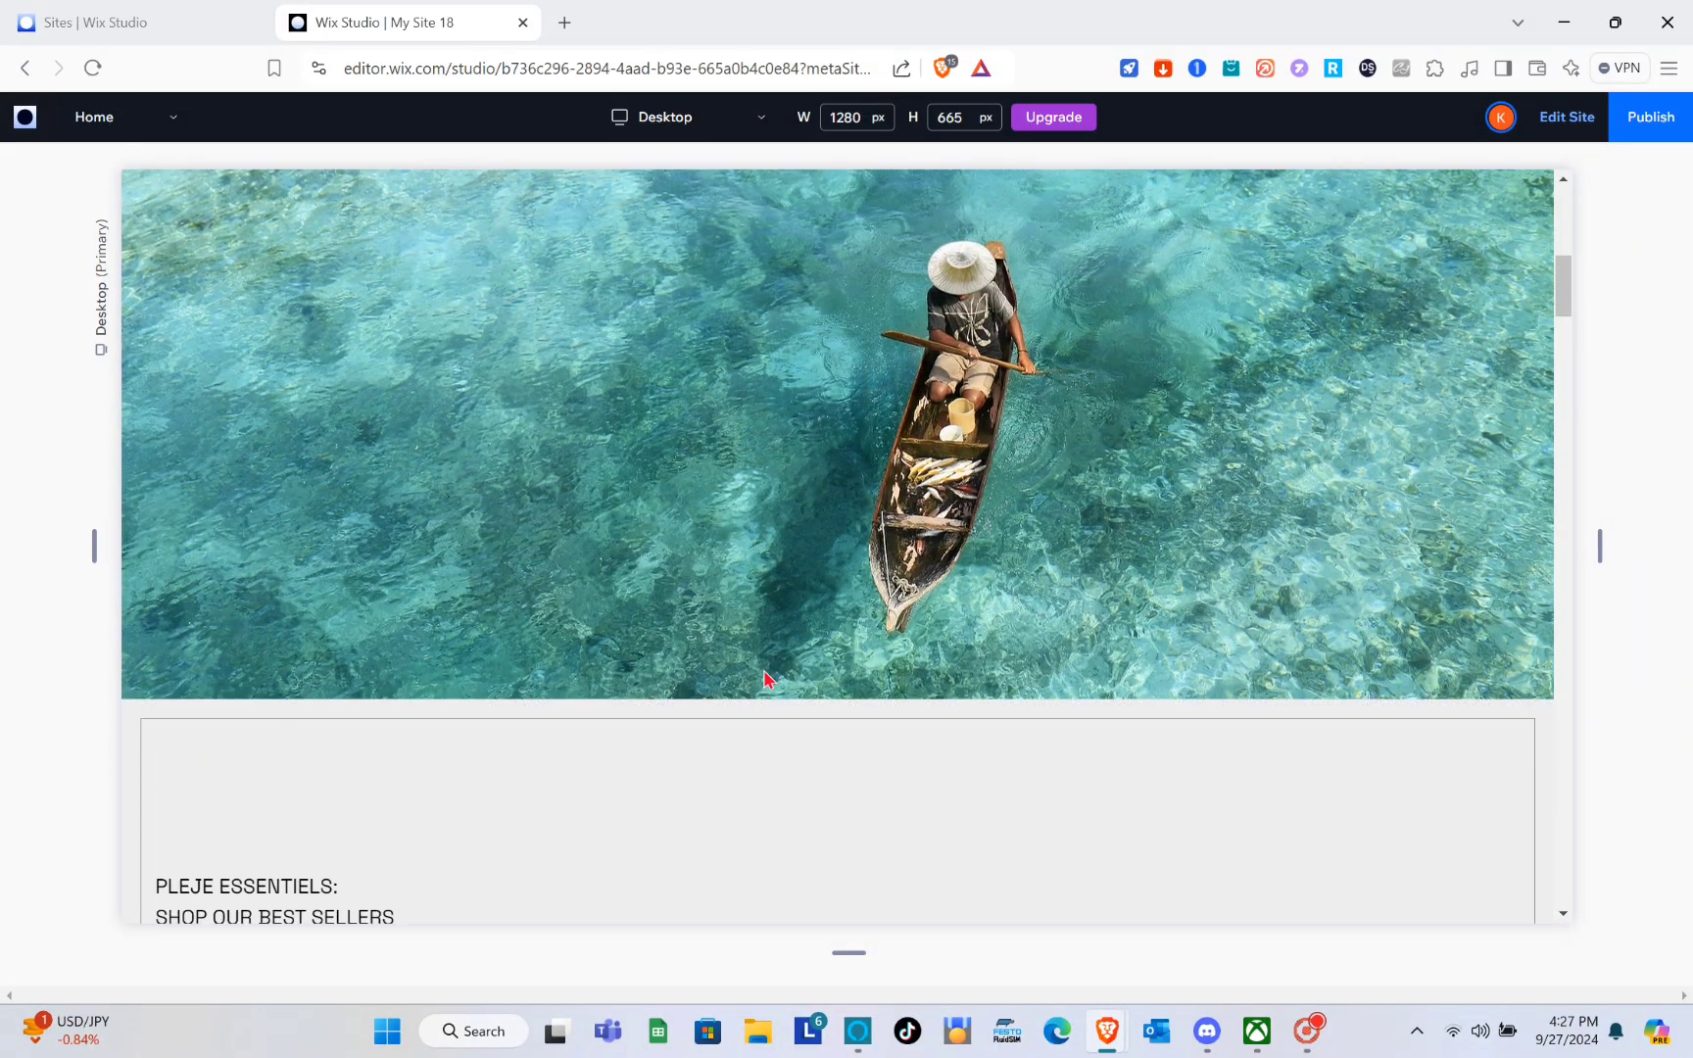
scroll(768, 679, "up", 4)
scroll(767, 679, "up", 5)
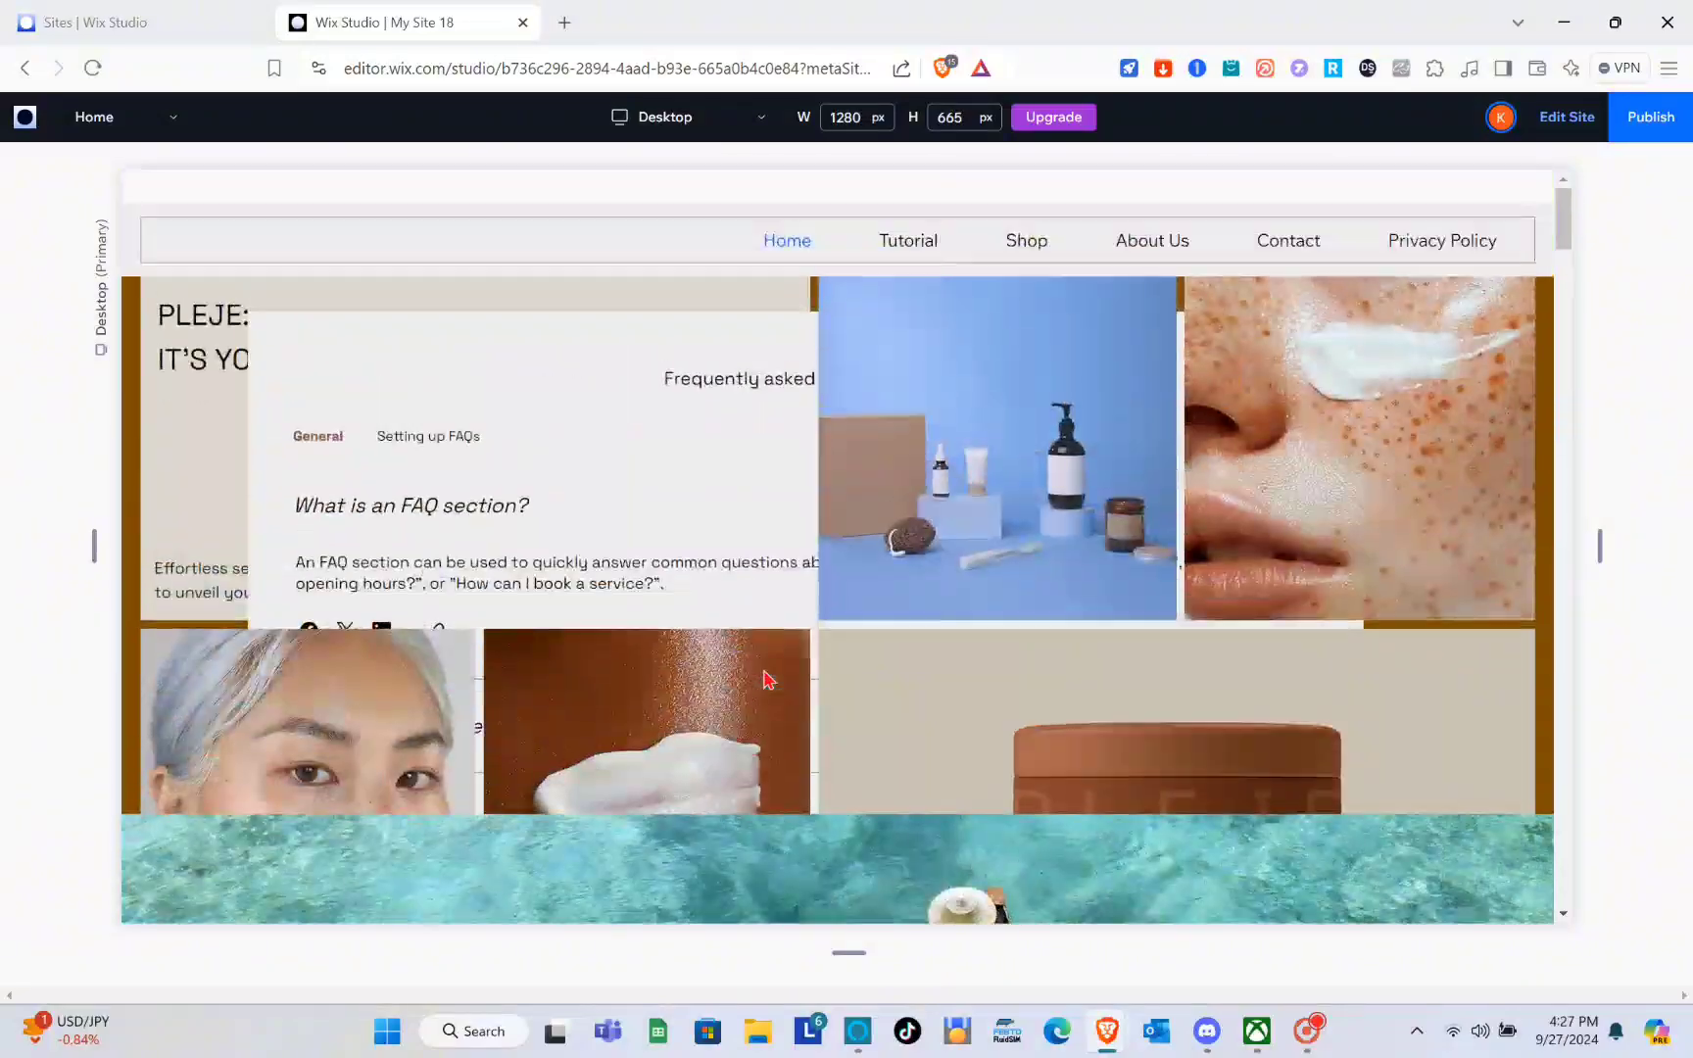
scroll(767, 679, "down", 8)
scroll(767, 679, "up", 4)
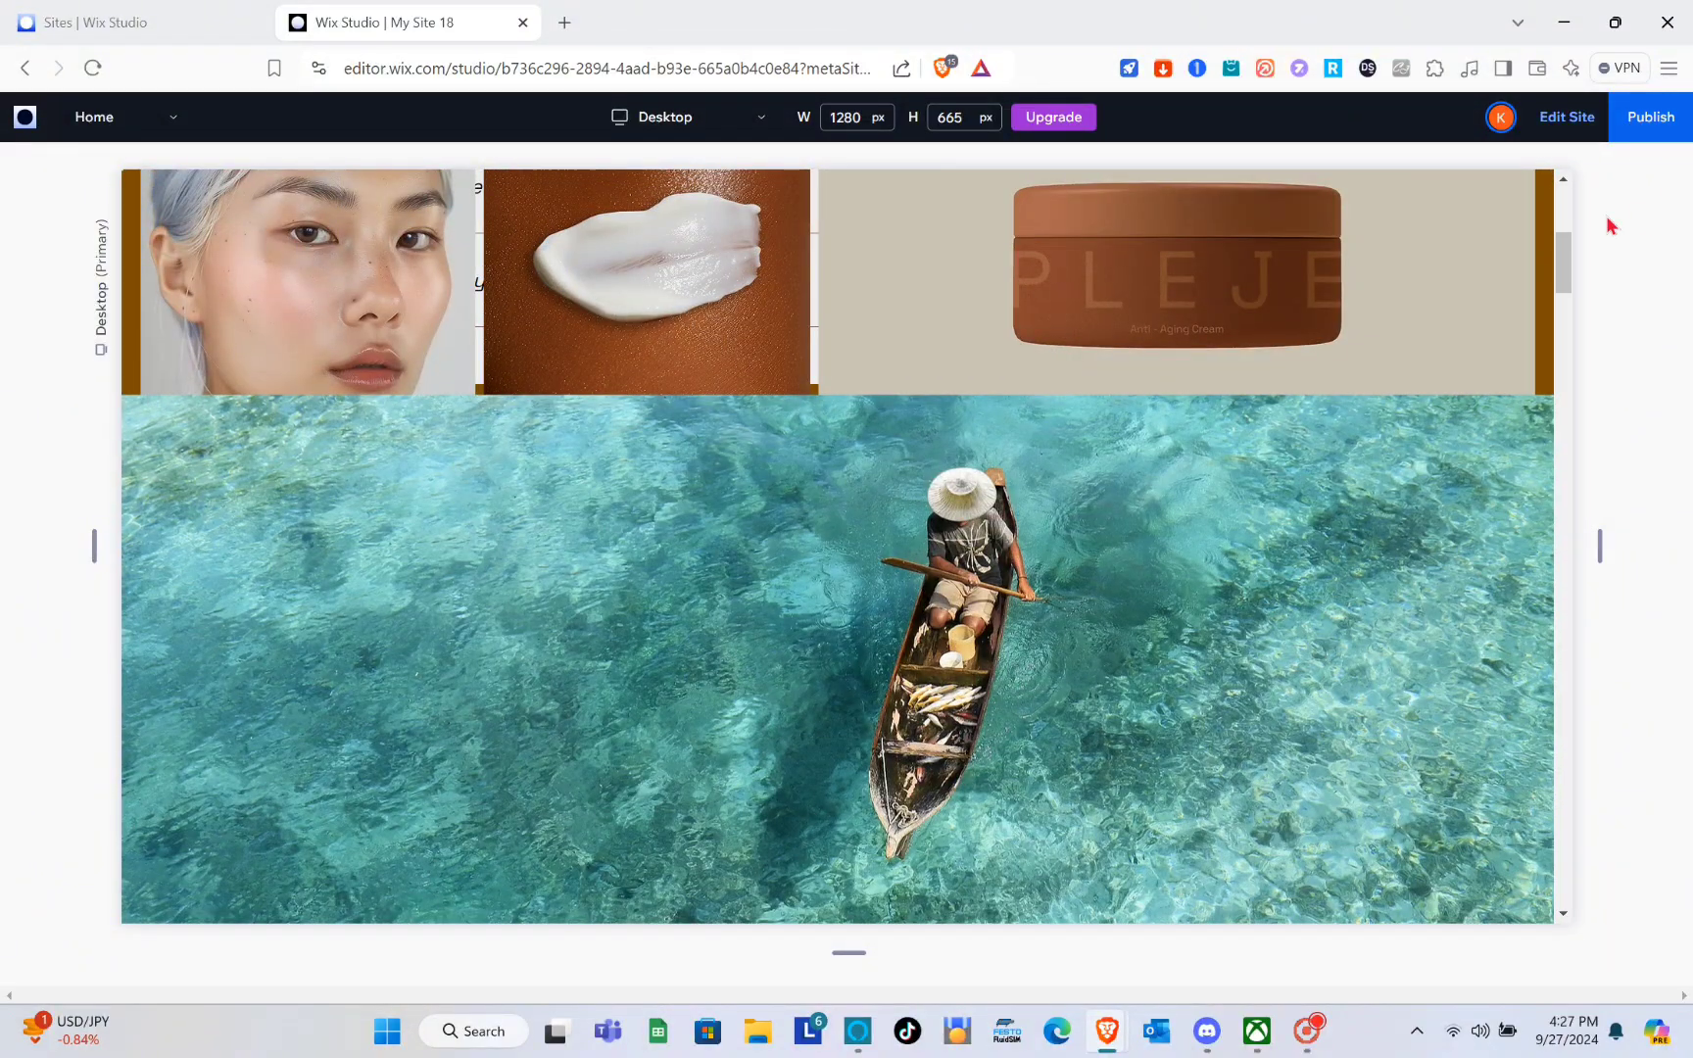
- Return from the preview to editing, hide the inspector and look over the home page around the parallax boat image
left_click(1560, 122)
left_click(877, 683)
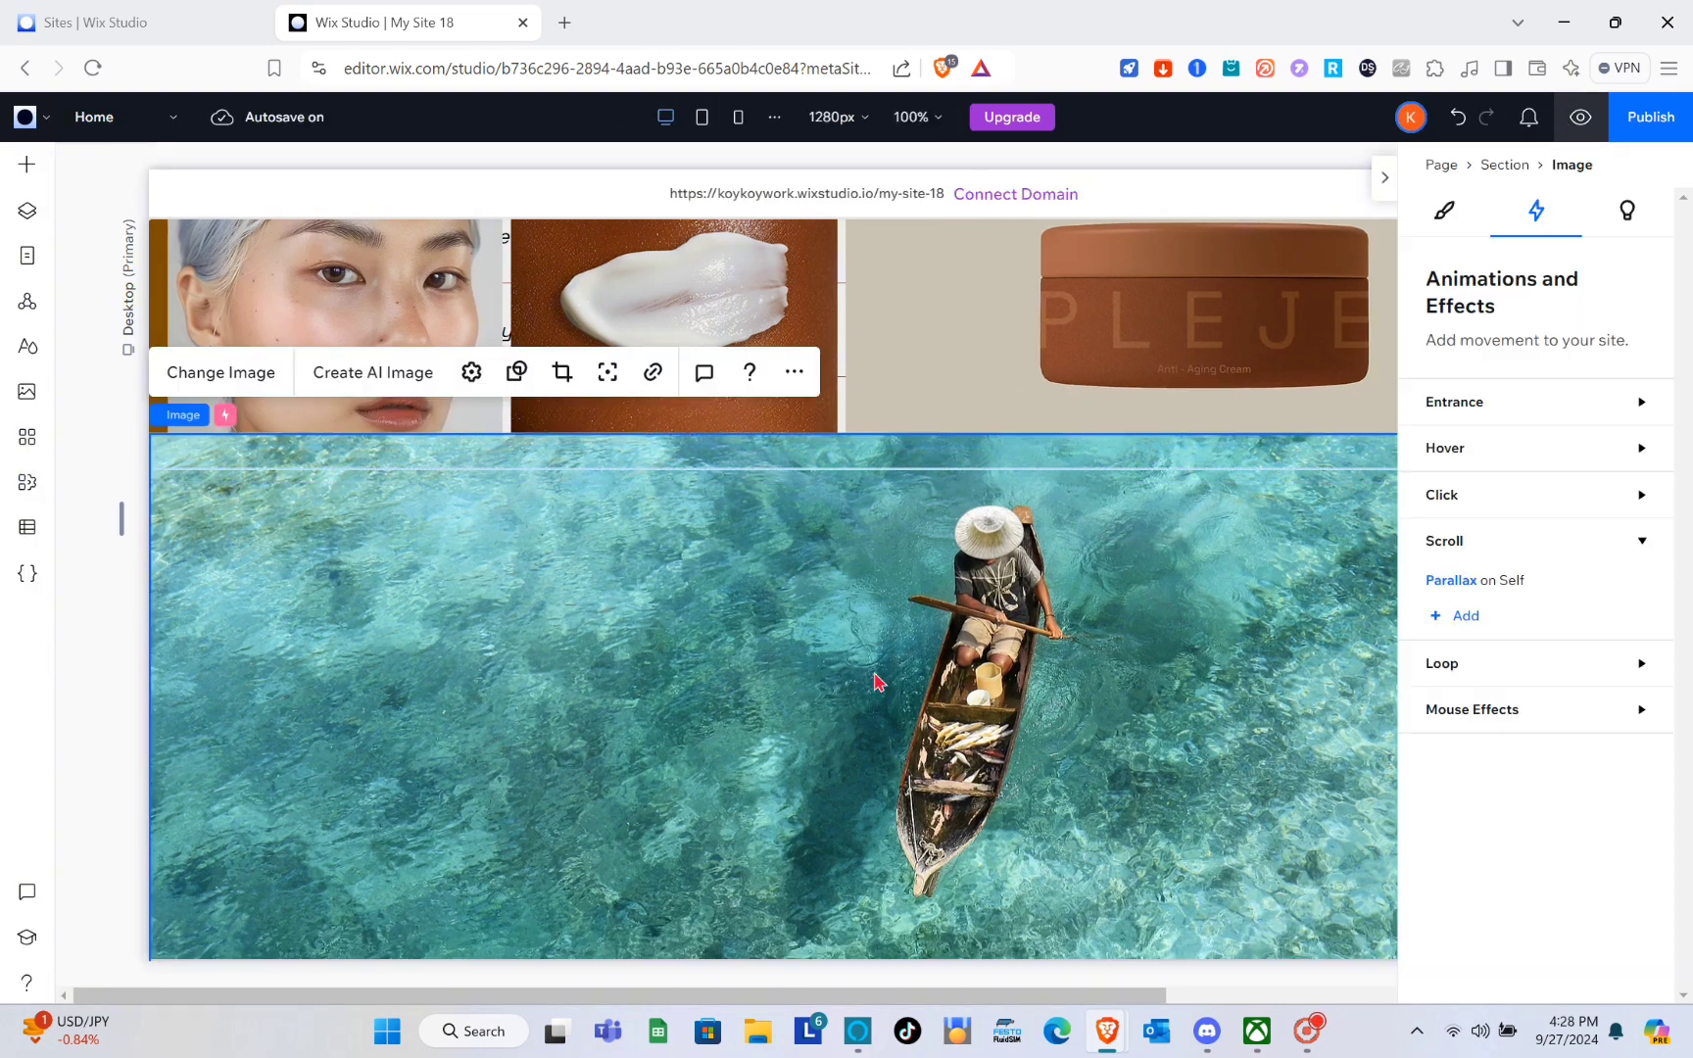
scroll(877, 684, "down", 10)
scroll(877, 684, "up", 10)
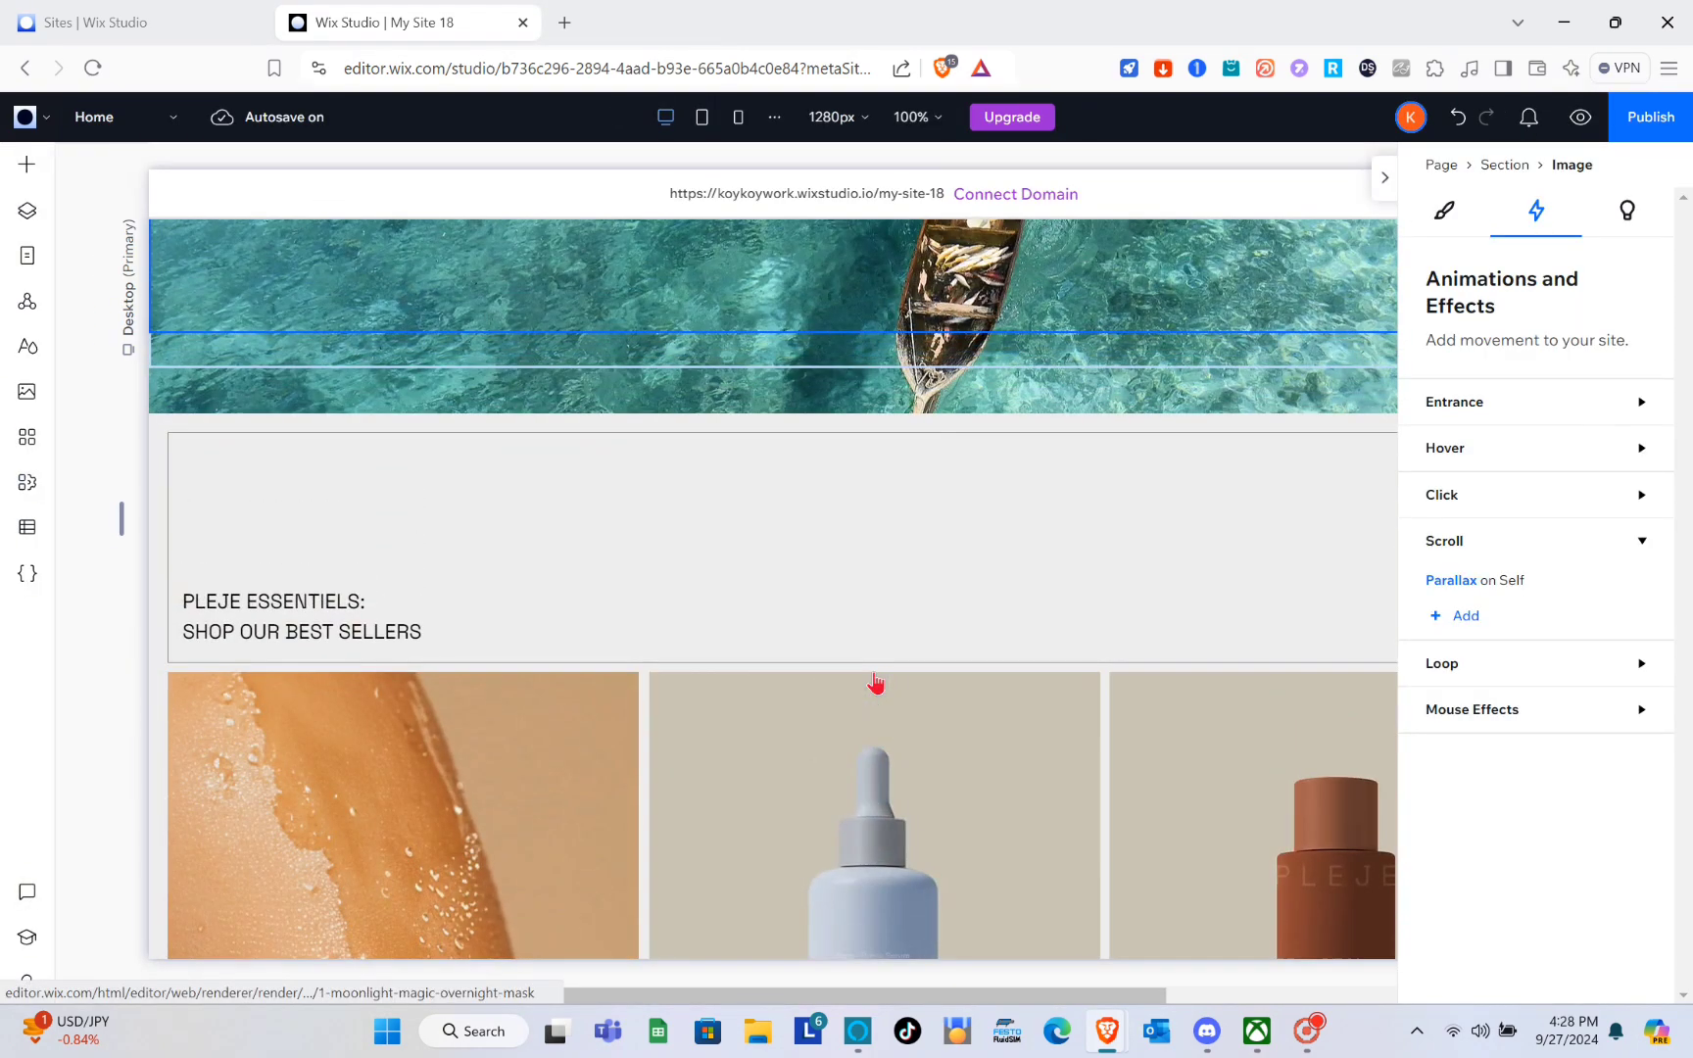
scroll(863, 697, "down", 15)
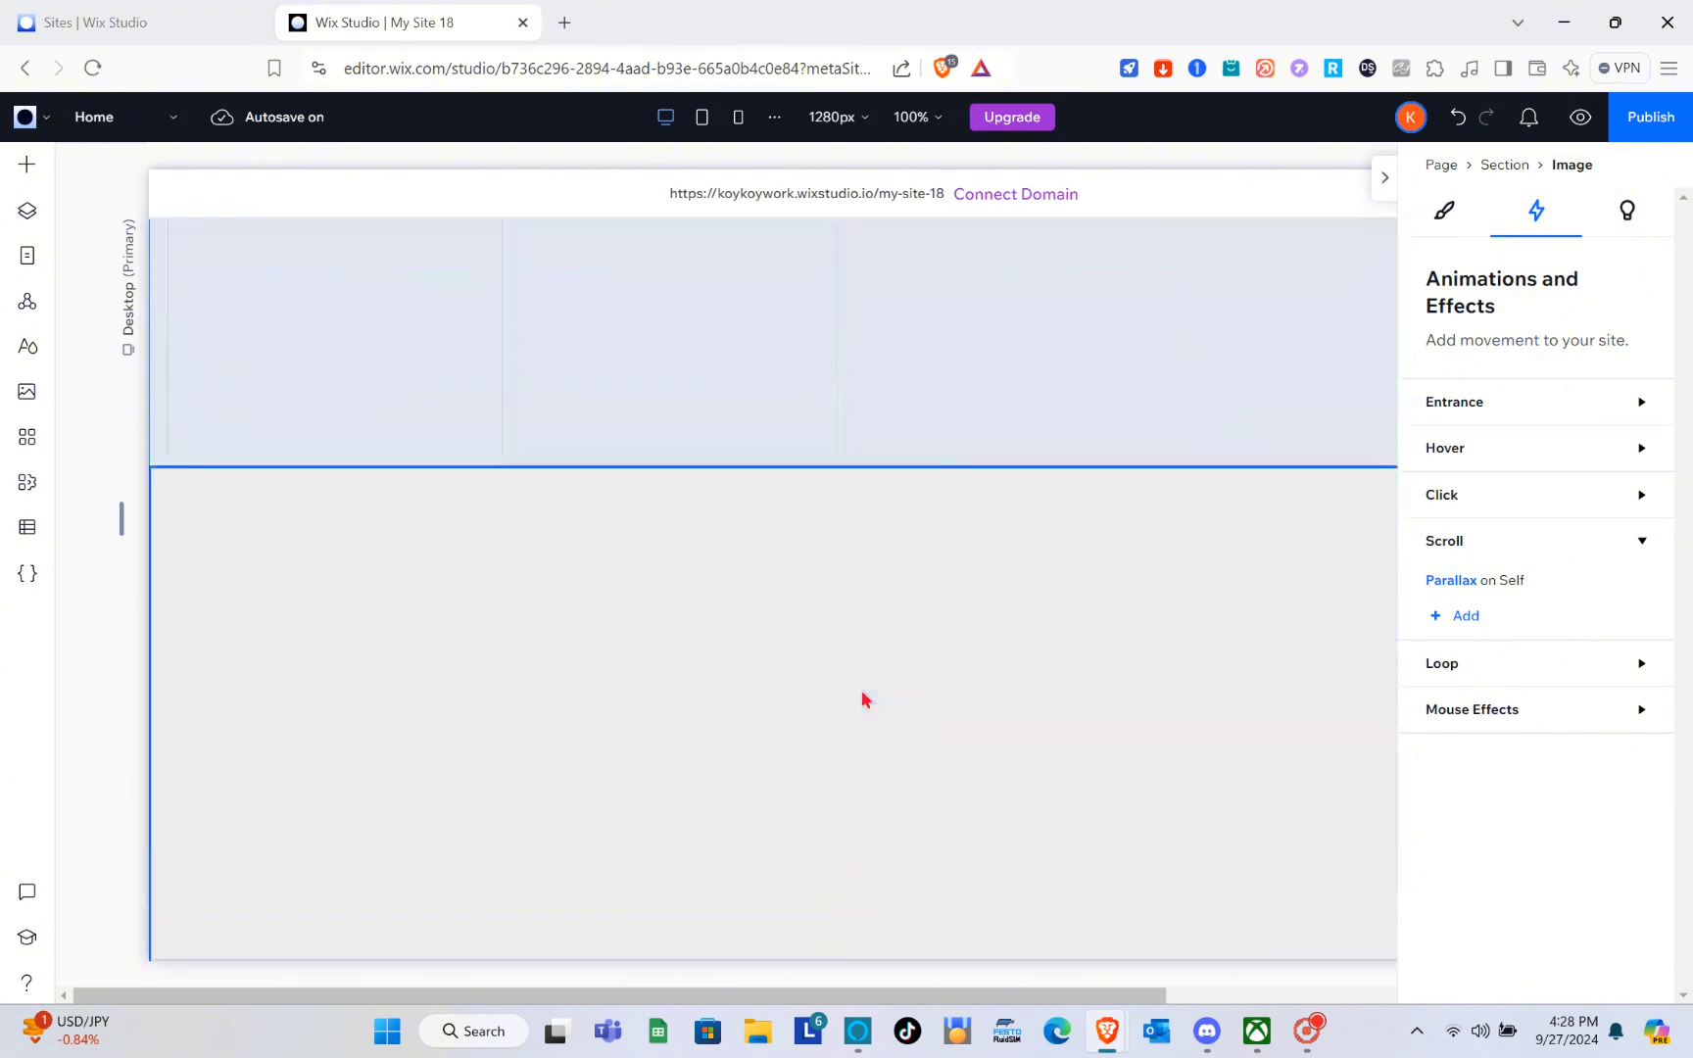
scroll(863, 700, "up", 5)
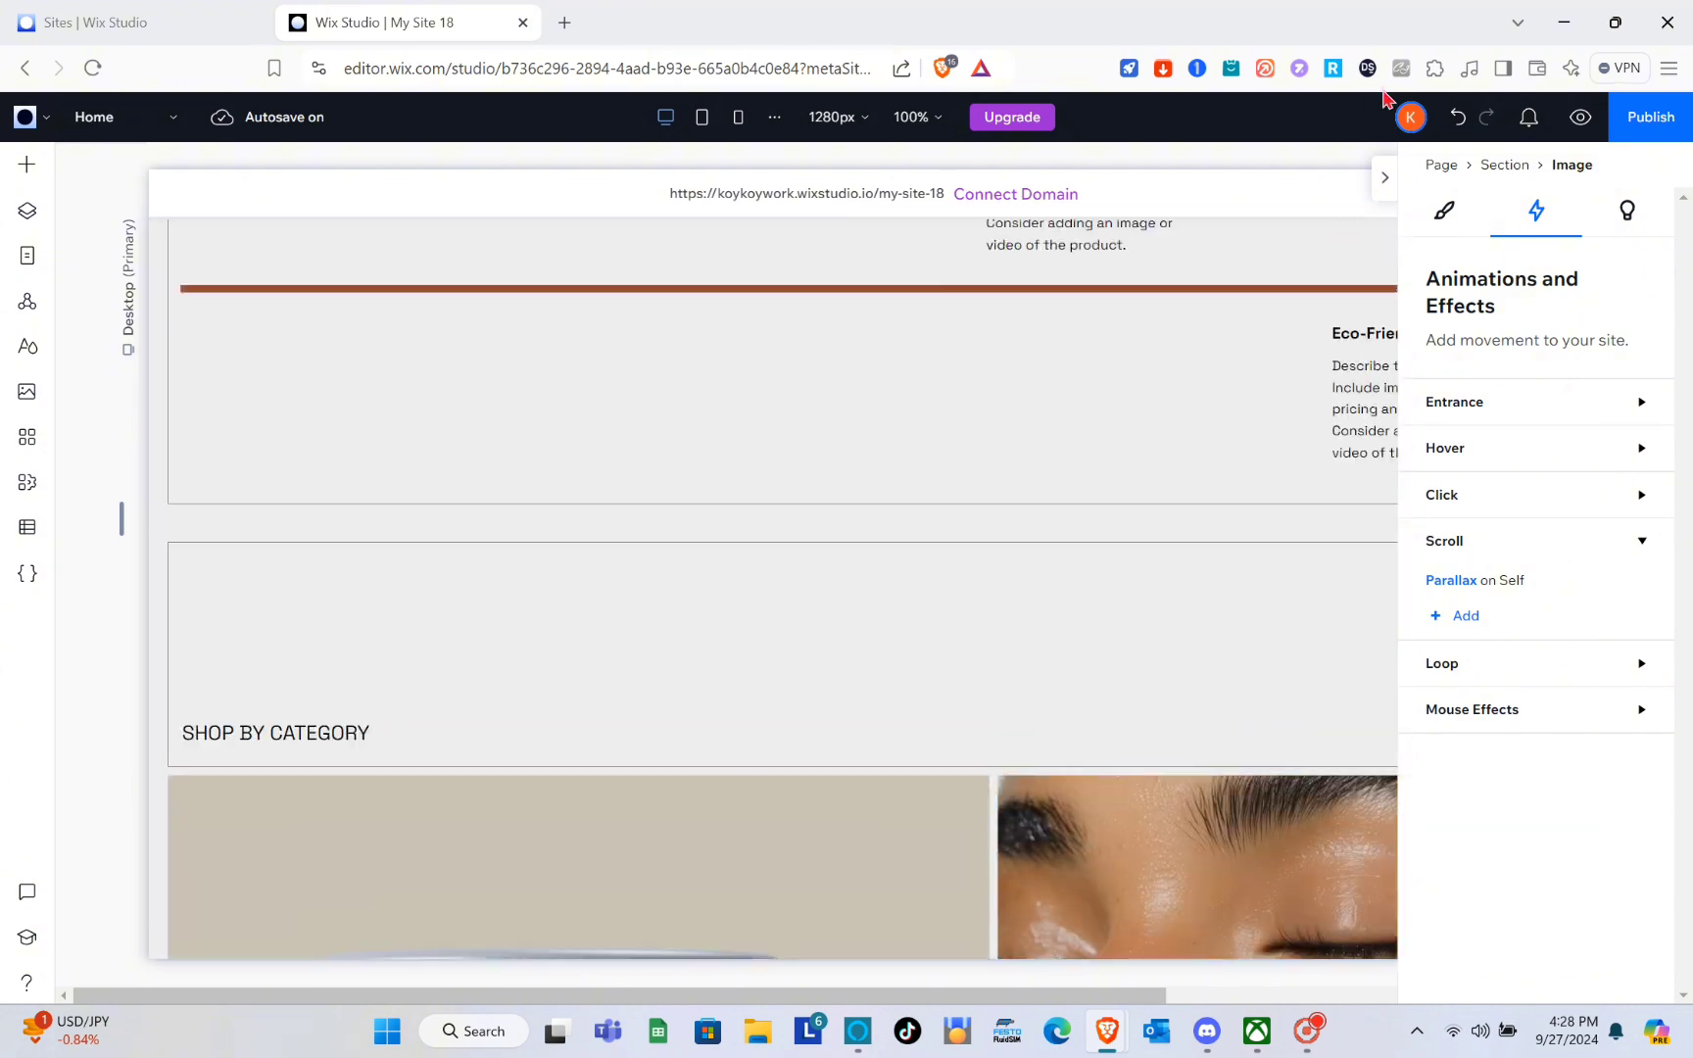
left_click(1384, 182)
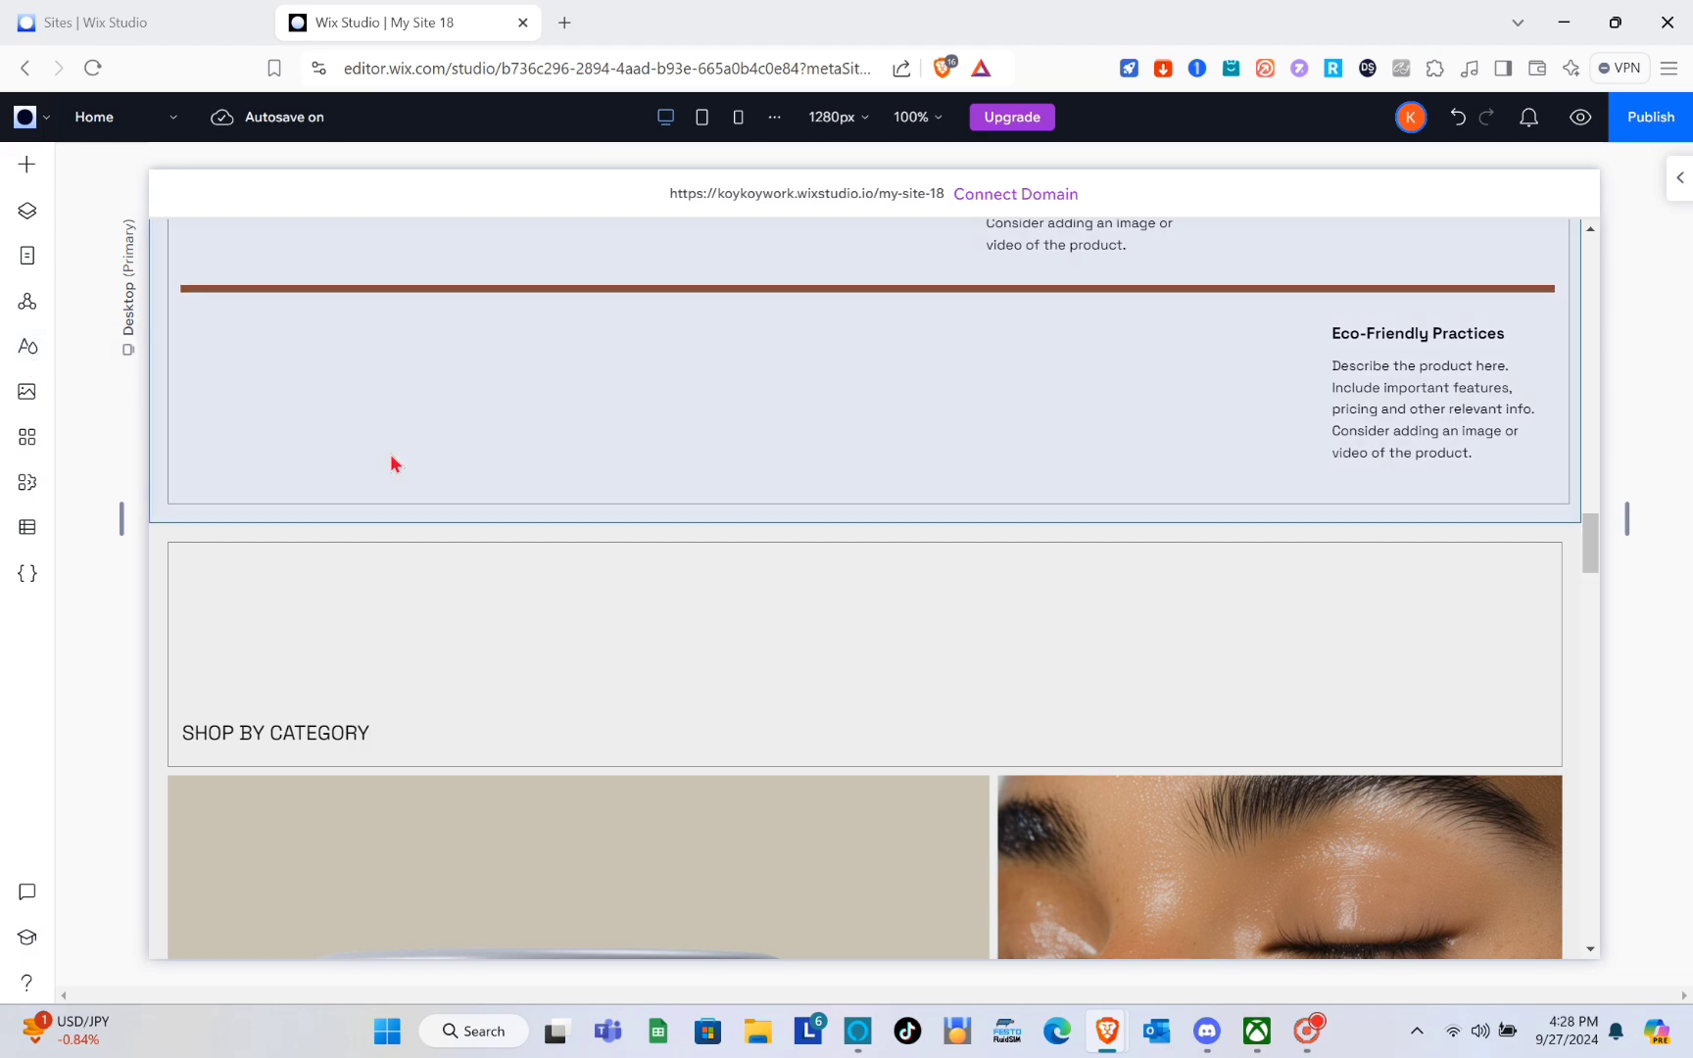
scroll(392, 464, "down", 5)
scroll(392, 461, "up", 16)
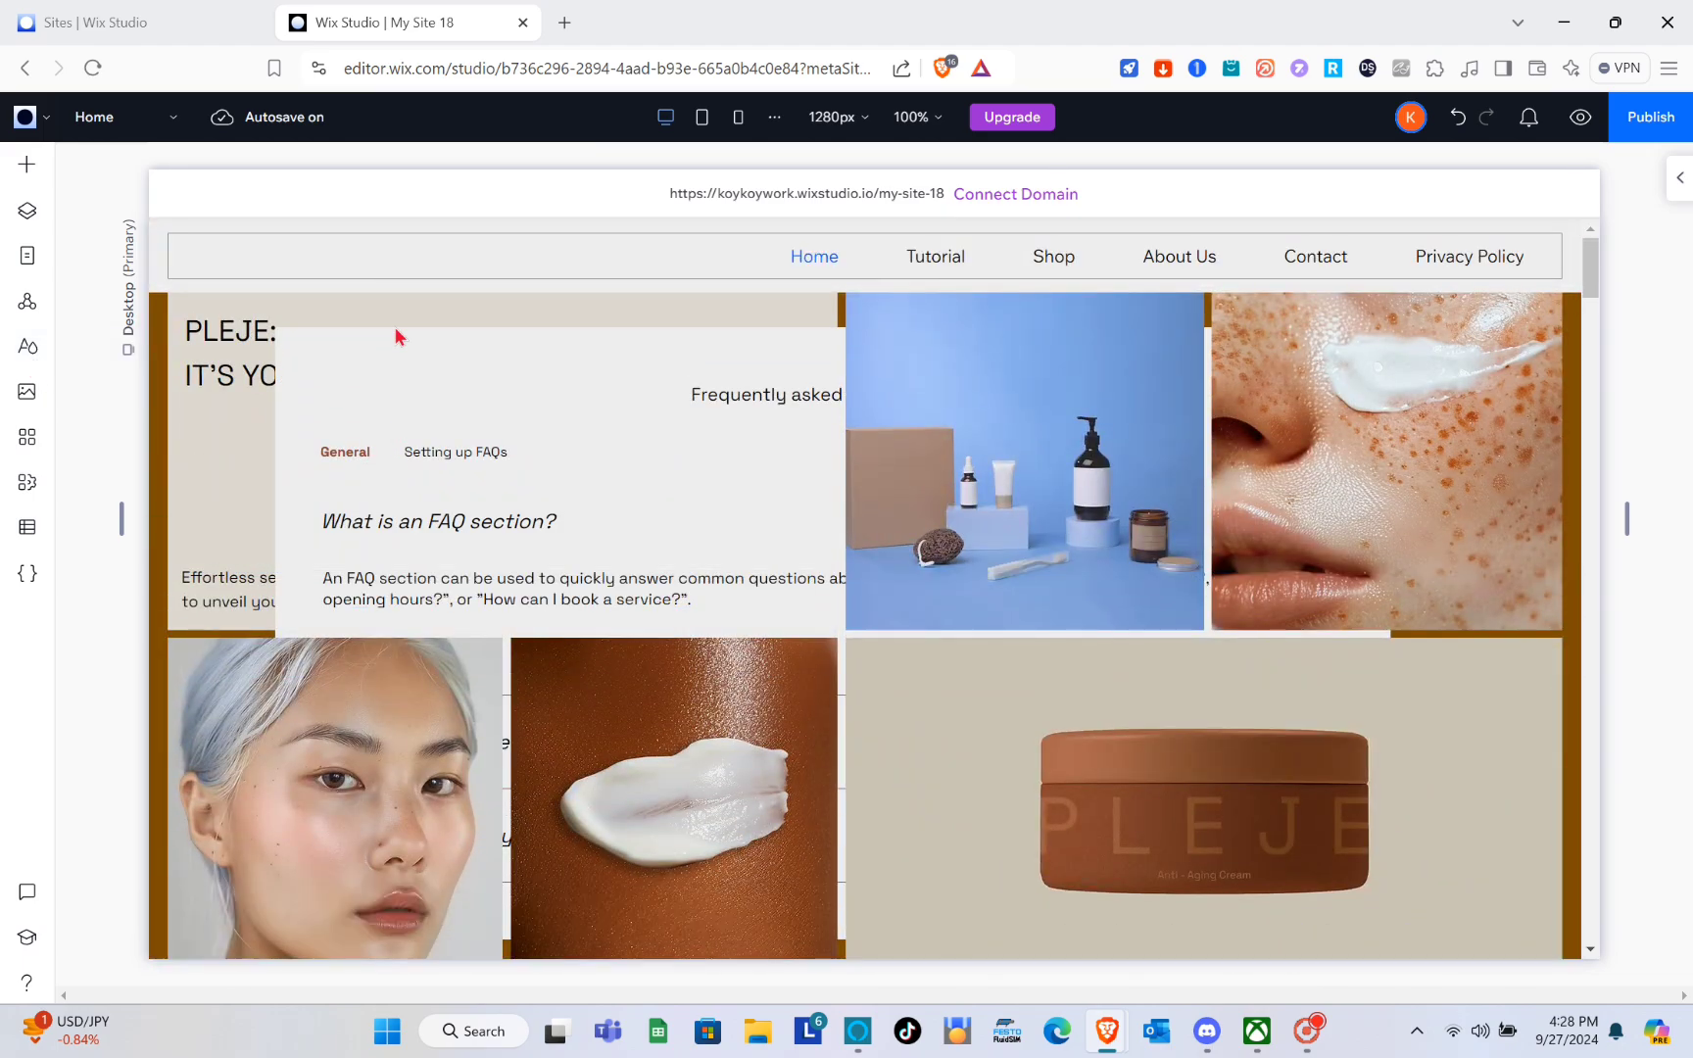
scroll(395, 330, "down", 4)
scroll(394, 336, "down", 2)
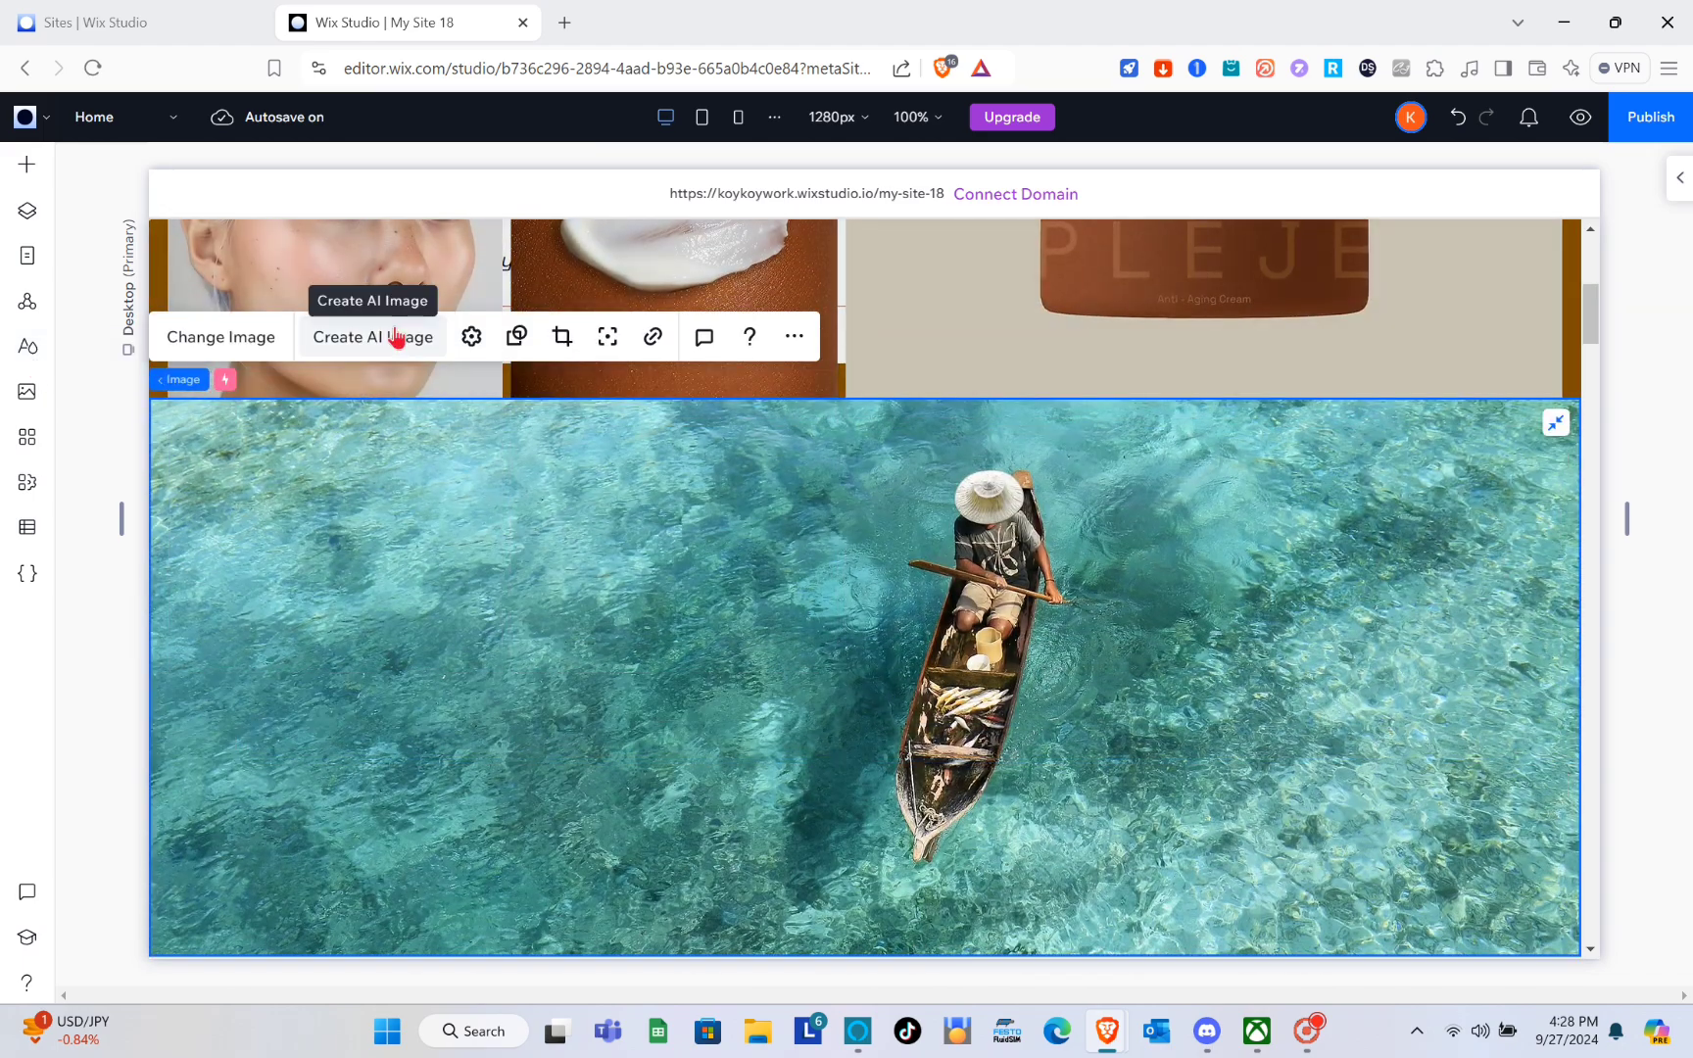
scroll(487, 578, "down", 8)
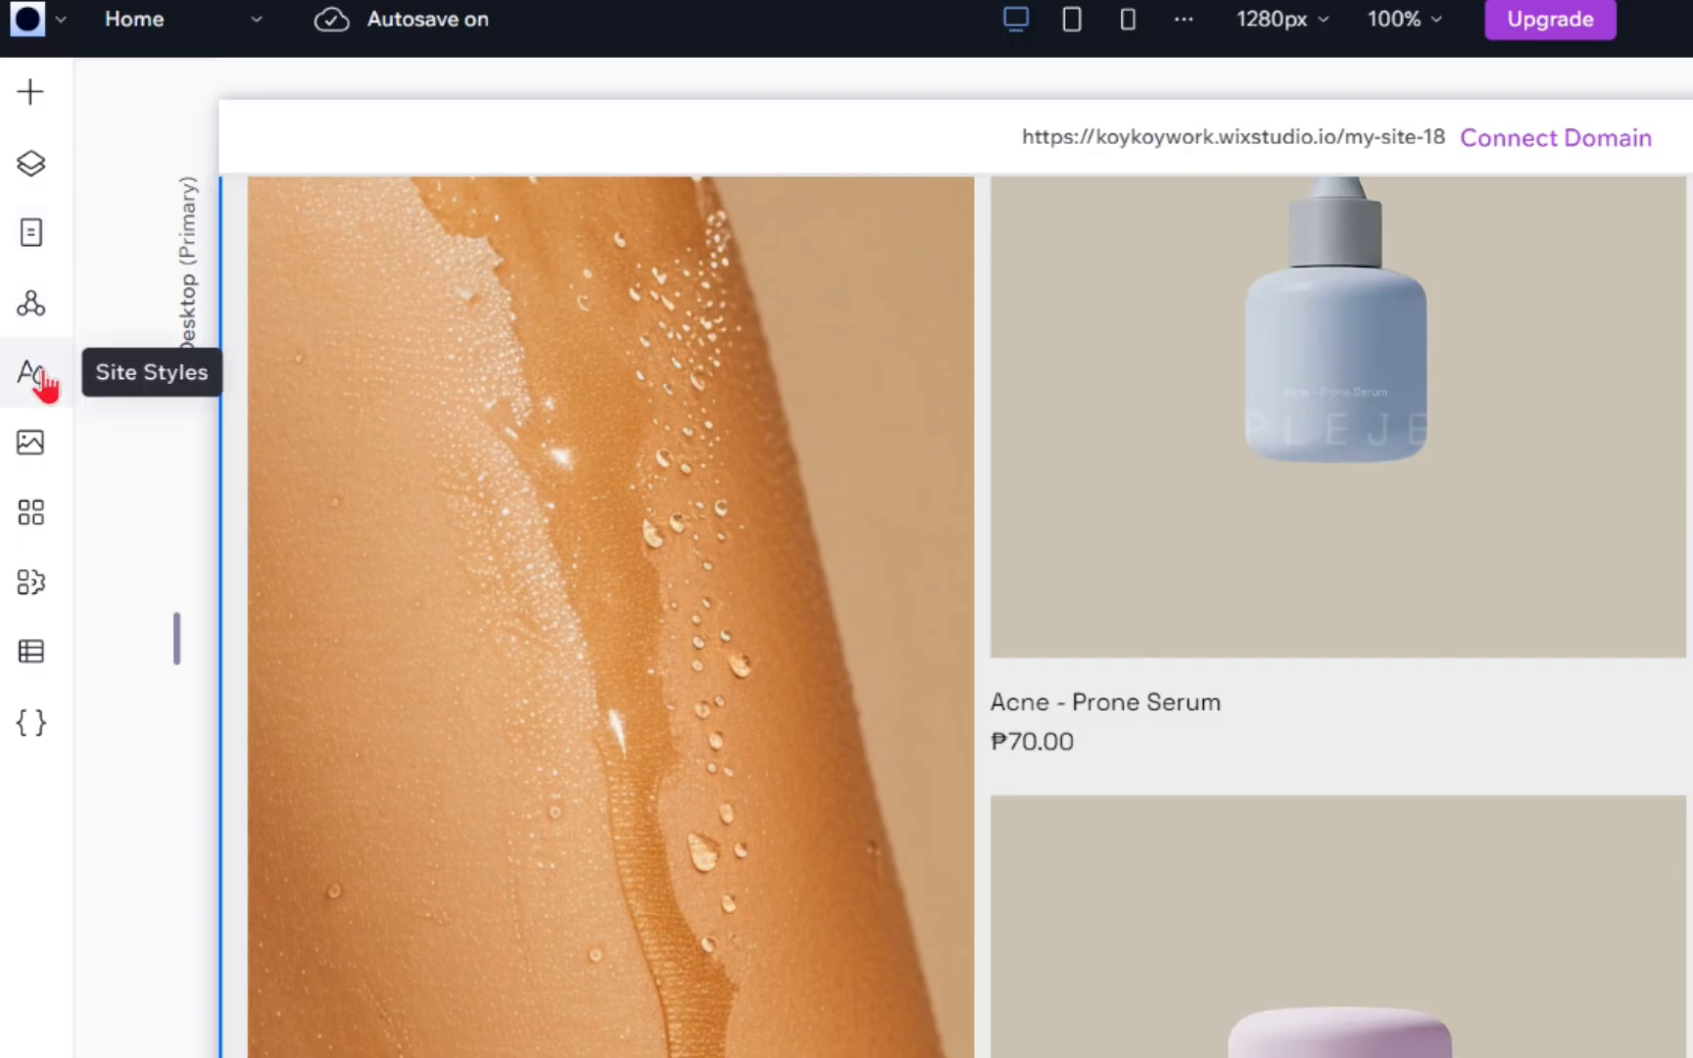
- Review the site color styles and the theme colors offered for the page background
left_click(27, 351)
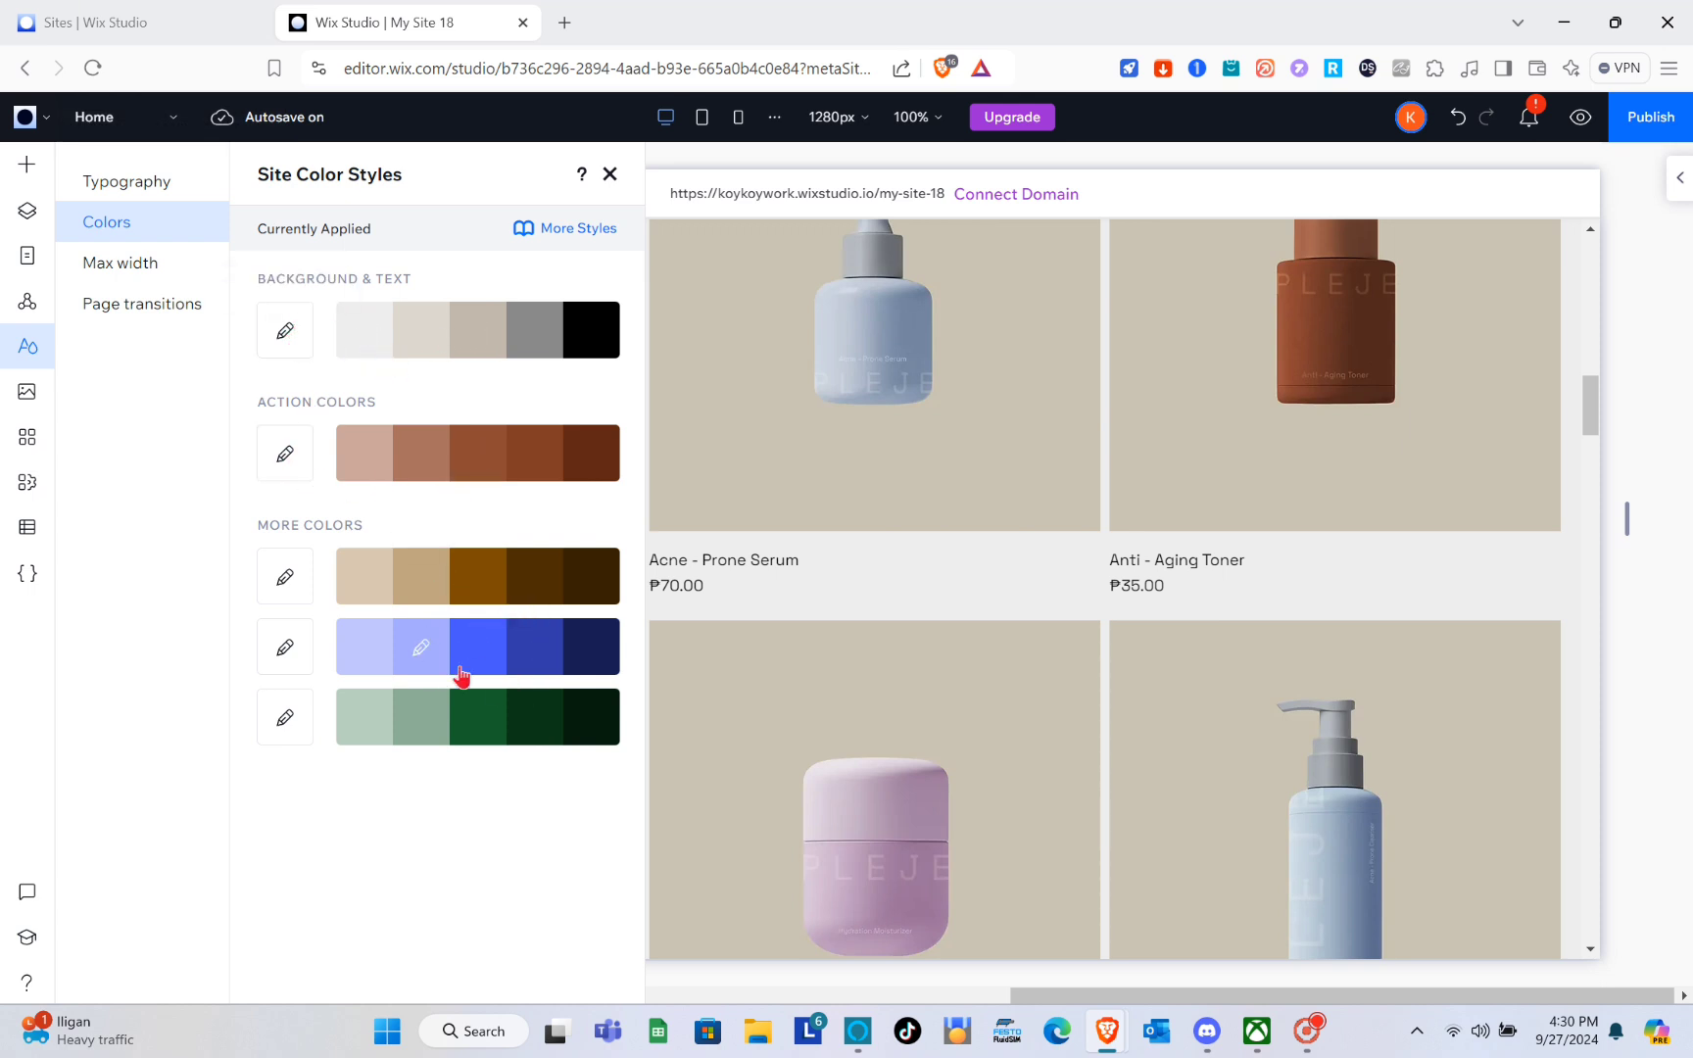
left_click(610, 174)
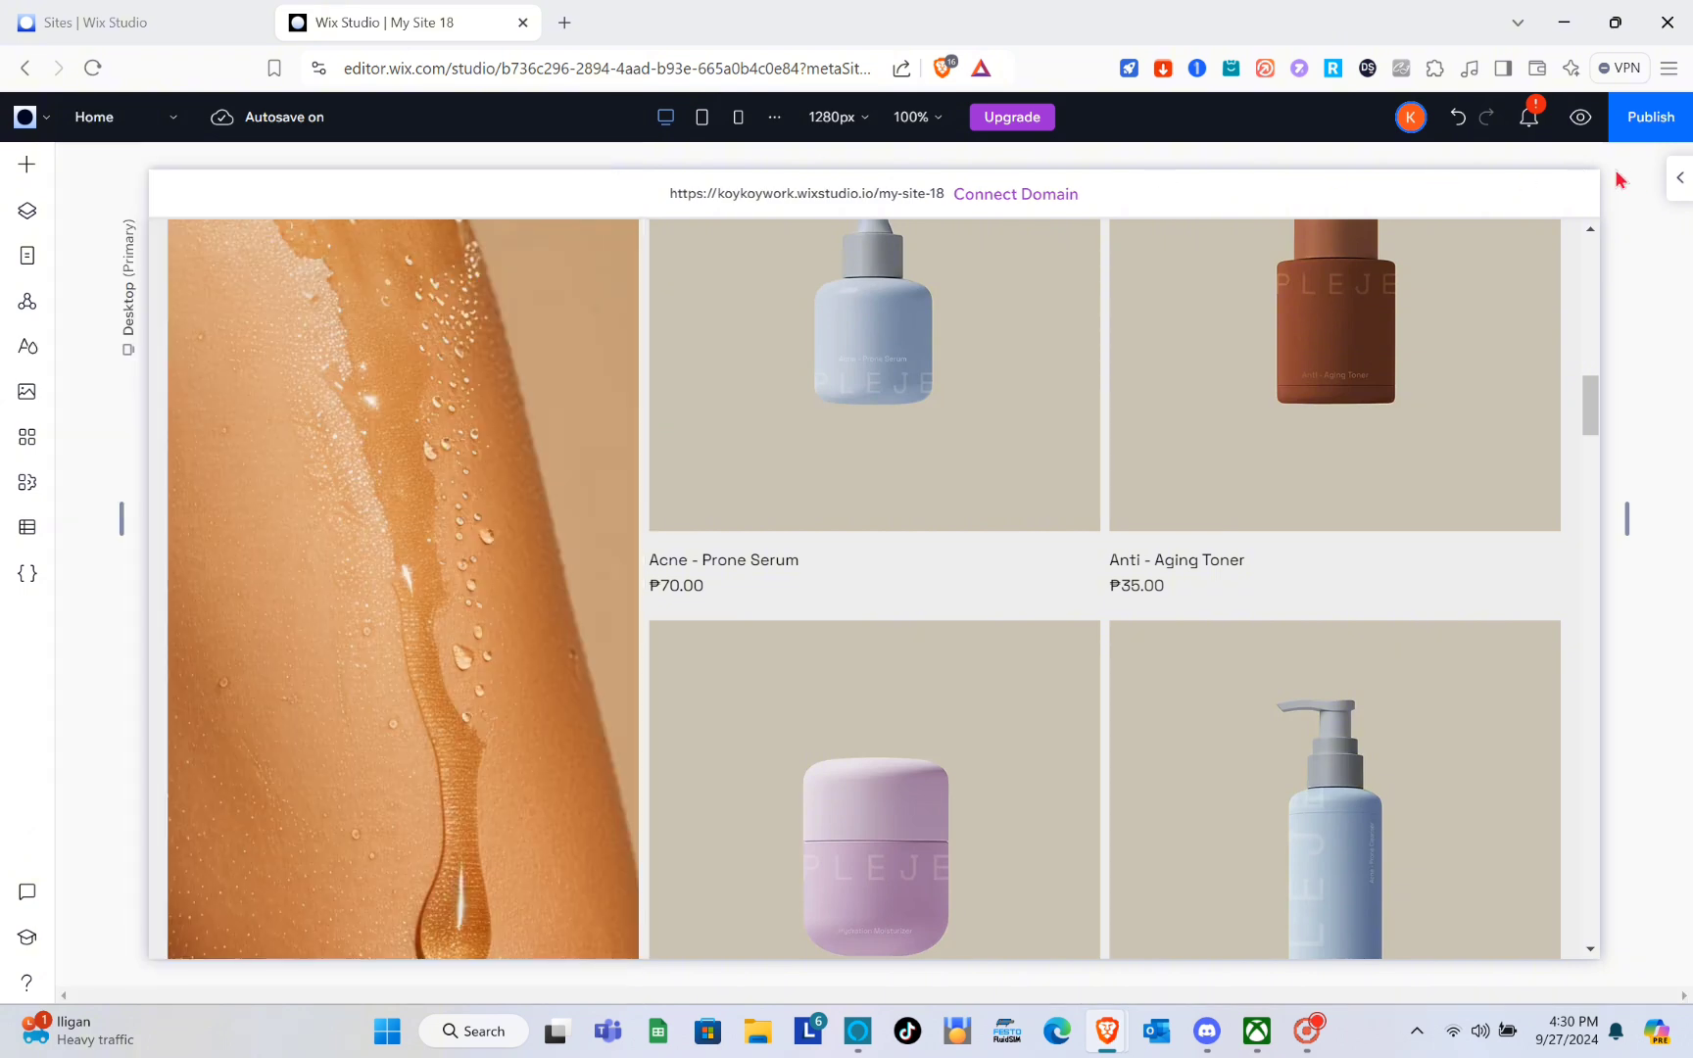
left_click(1686, 186)
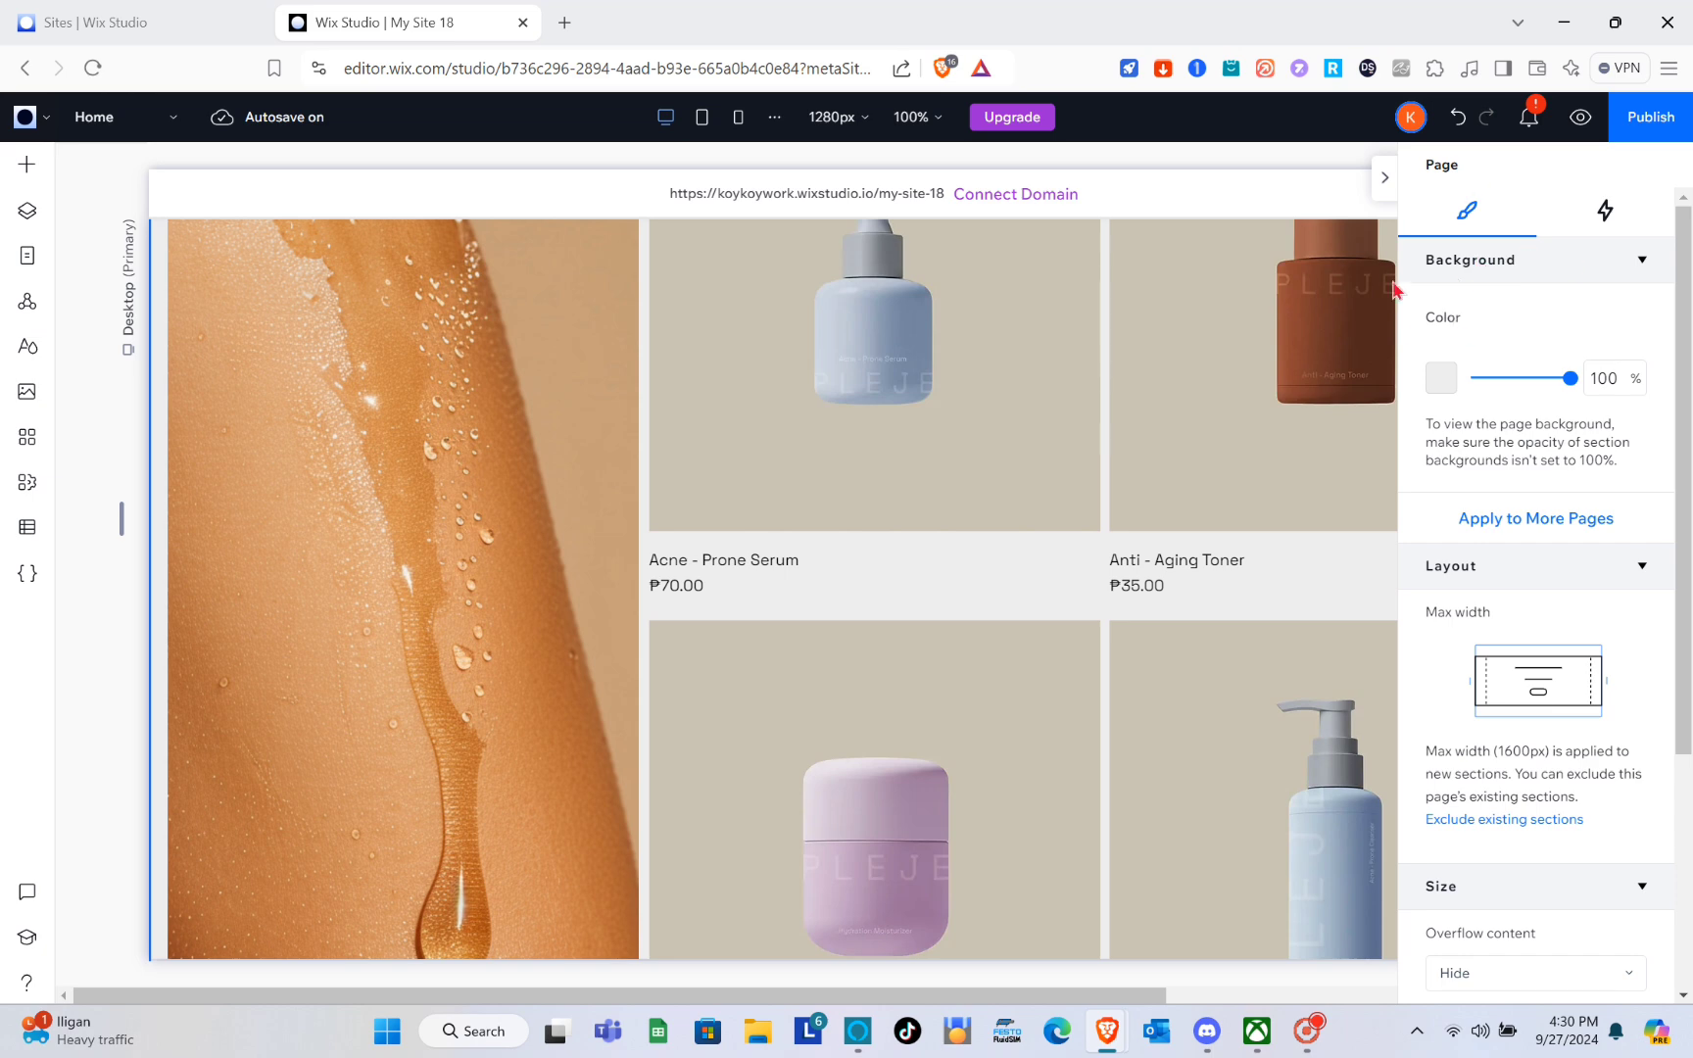
left_click(1441, 379)
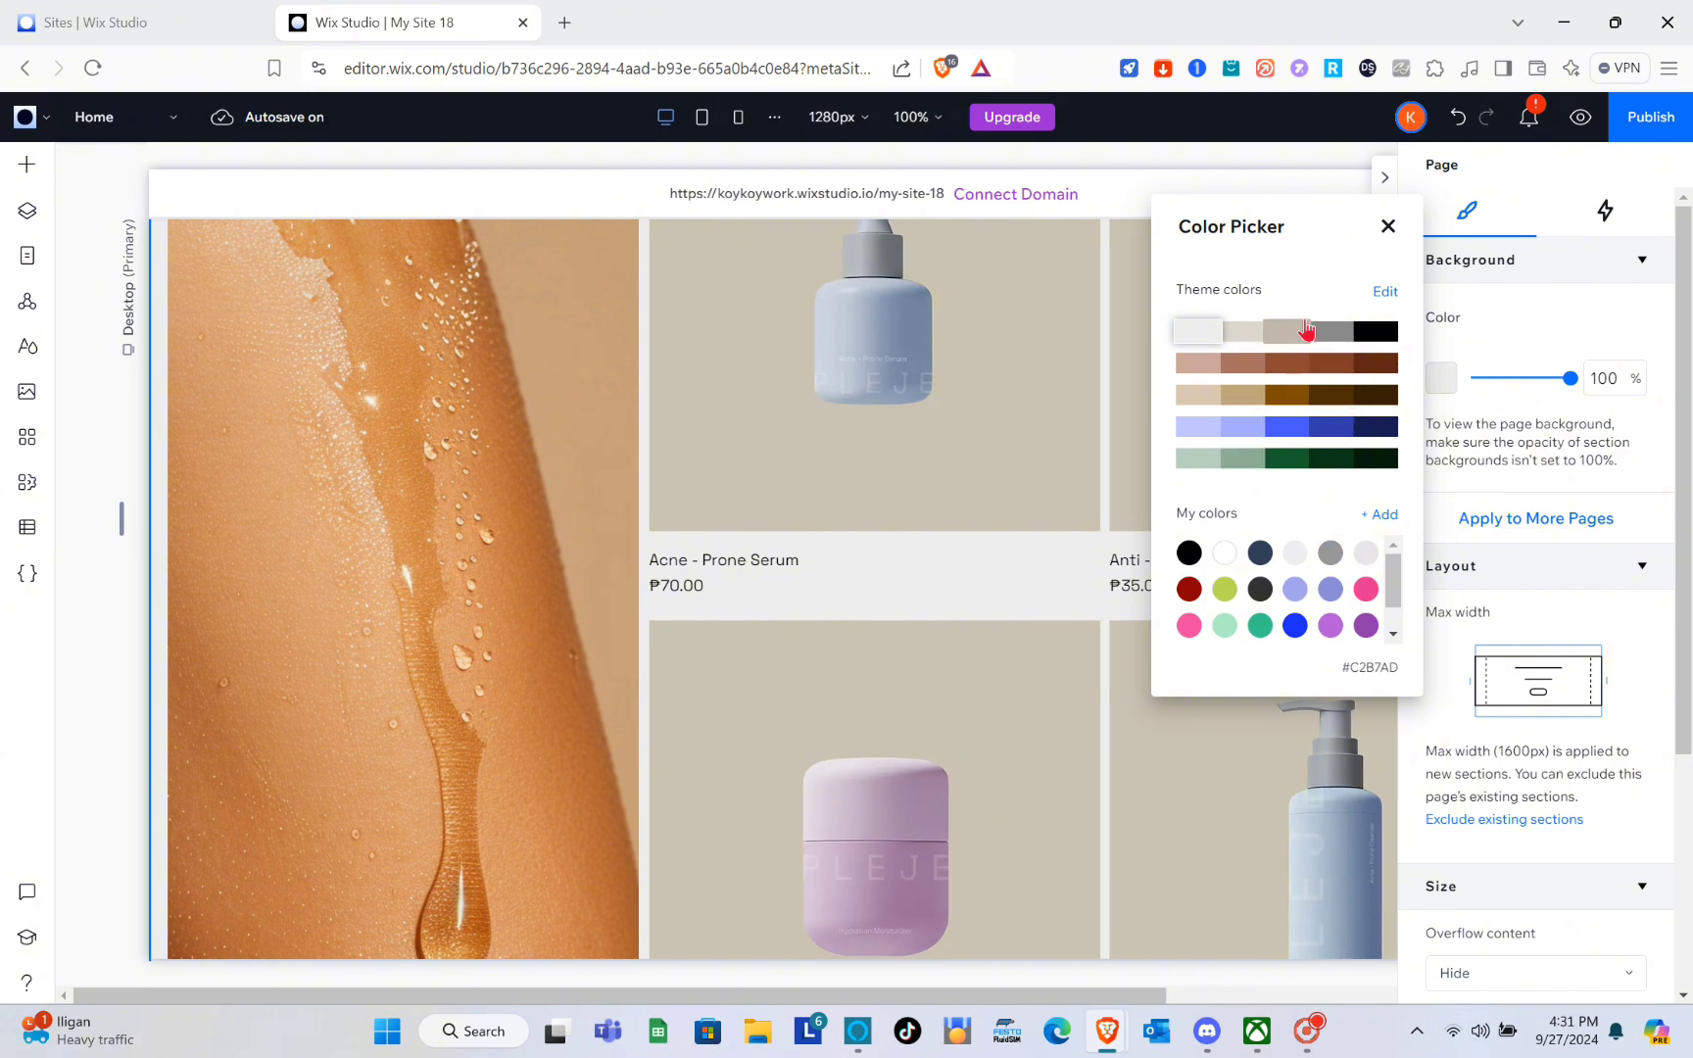
left_click(1385, 239)
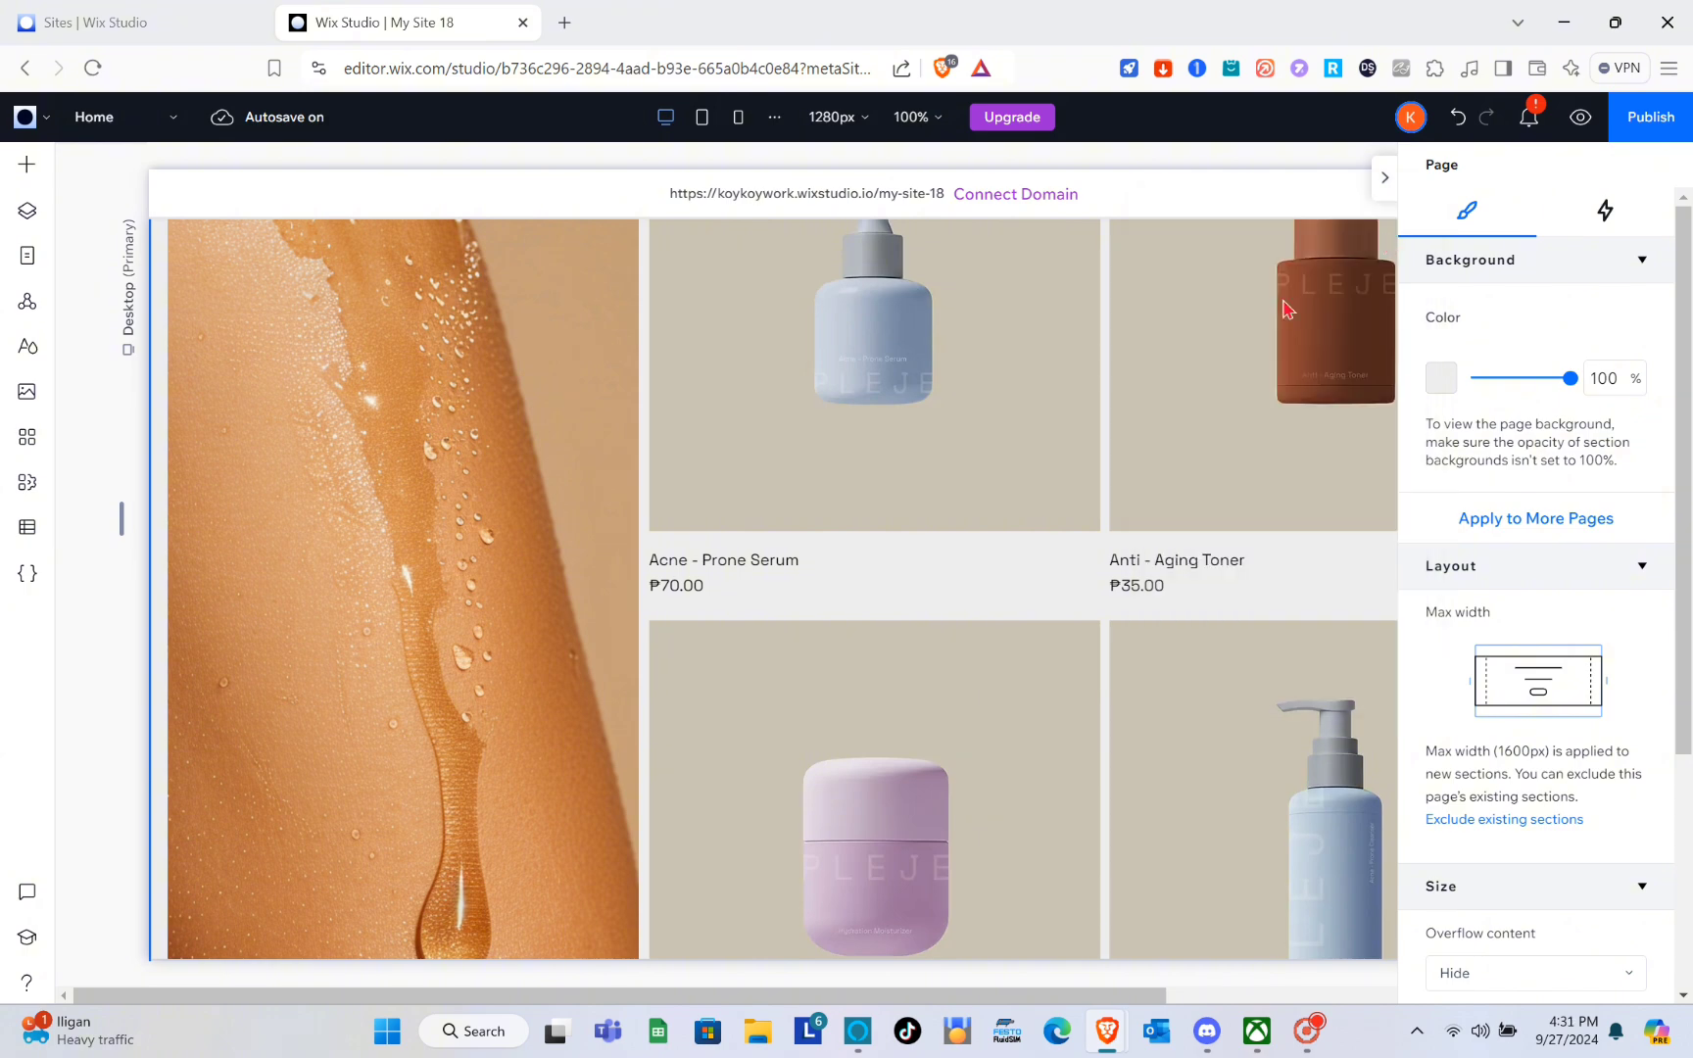
- Examine the home page's layout, size and position settings
scroll(1077, 490, "down", 6)
scroll(1074, 488, "down", 10)
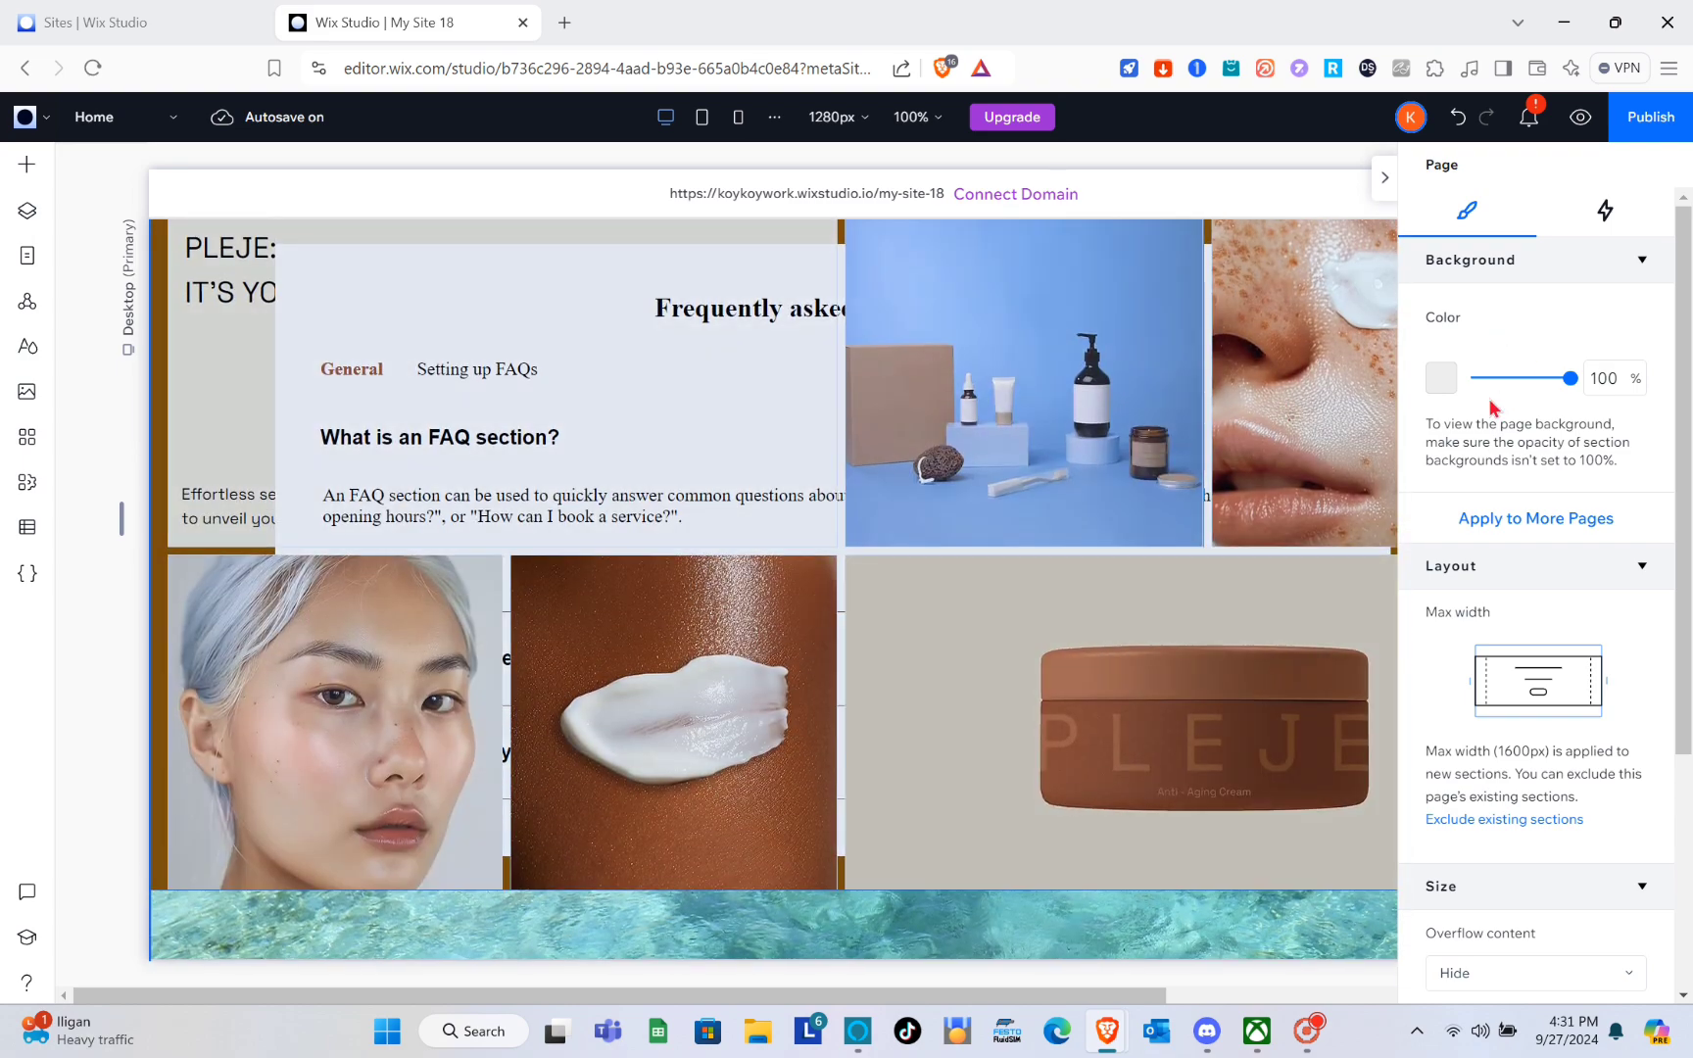
scroll(1580, 537, "down", 4)
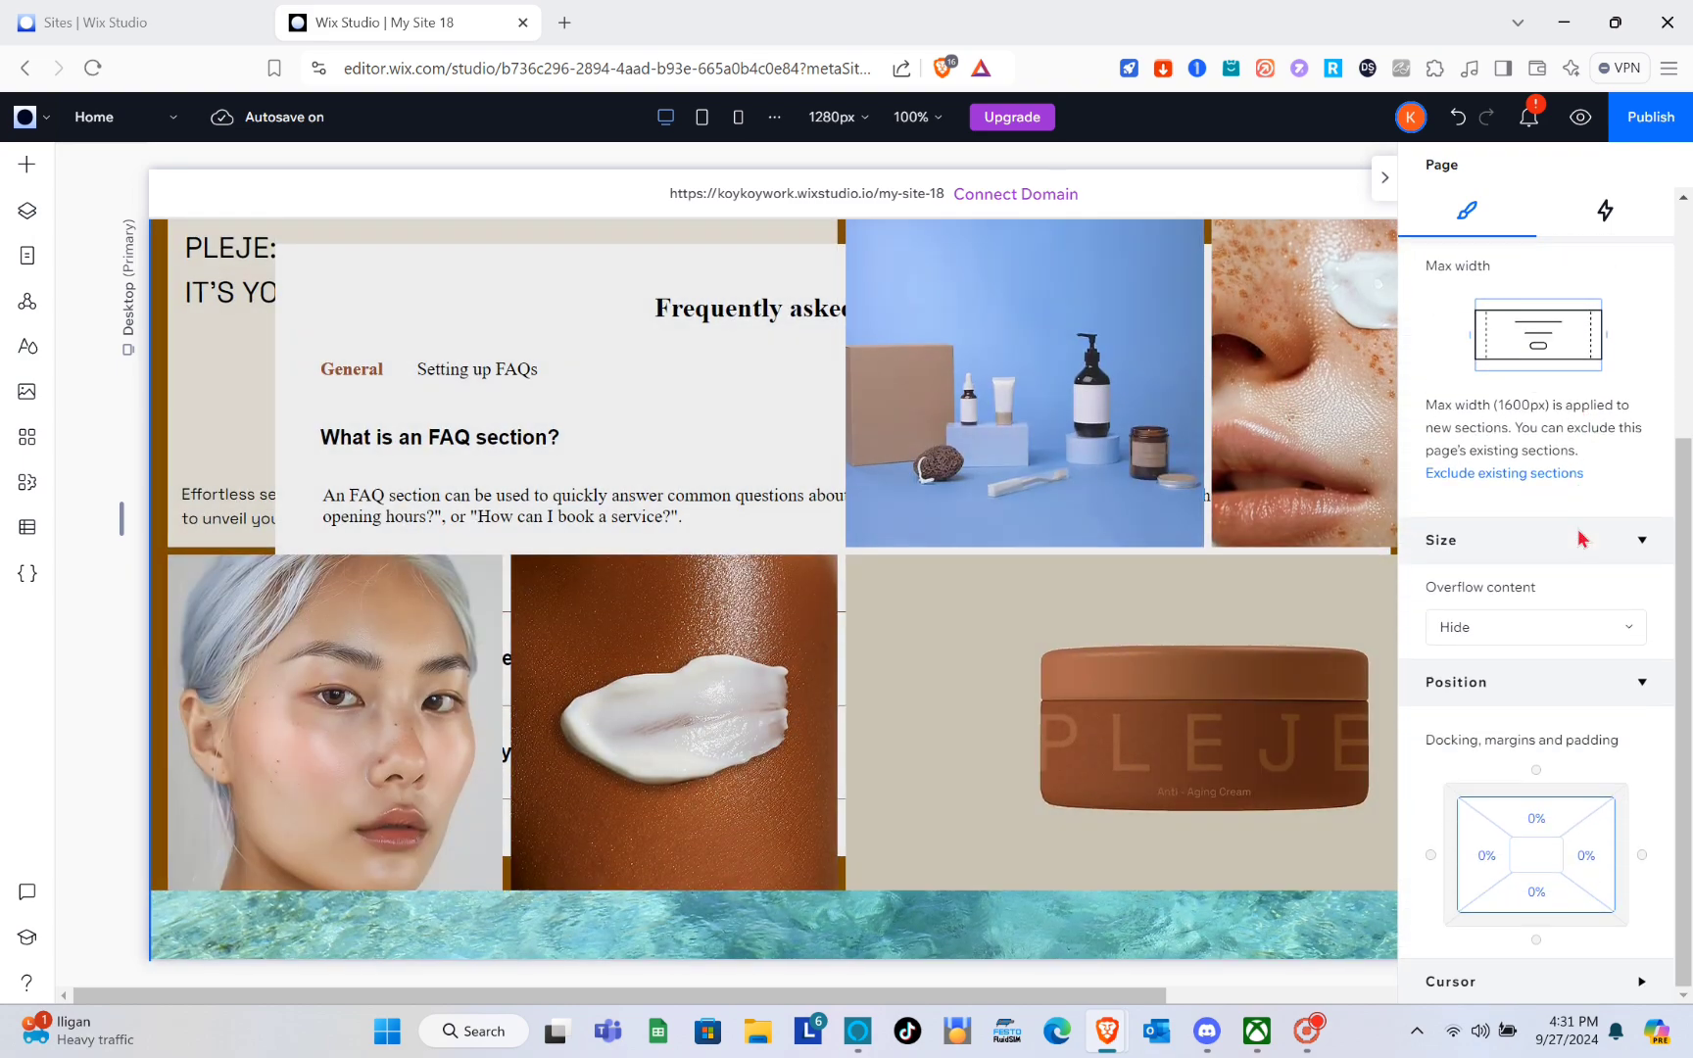
scroll(1579, 537, "up", 4)
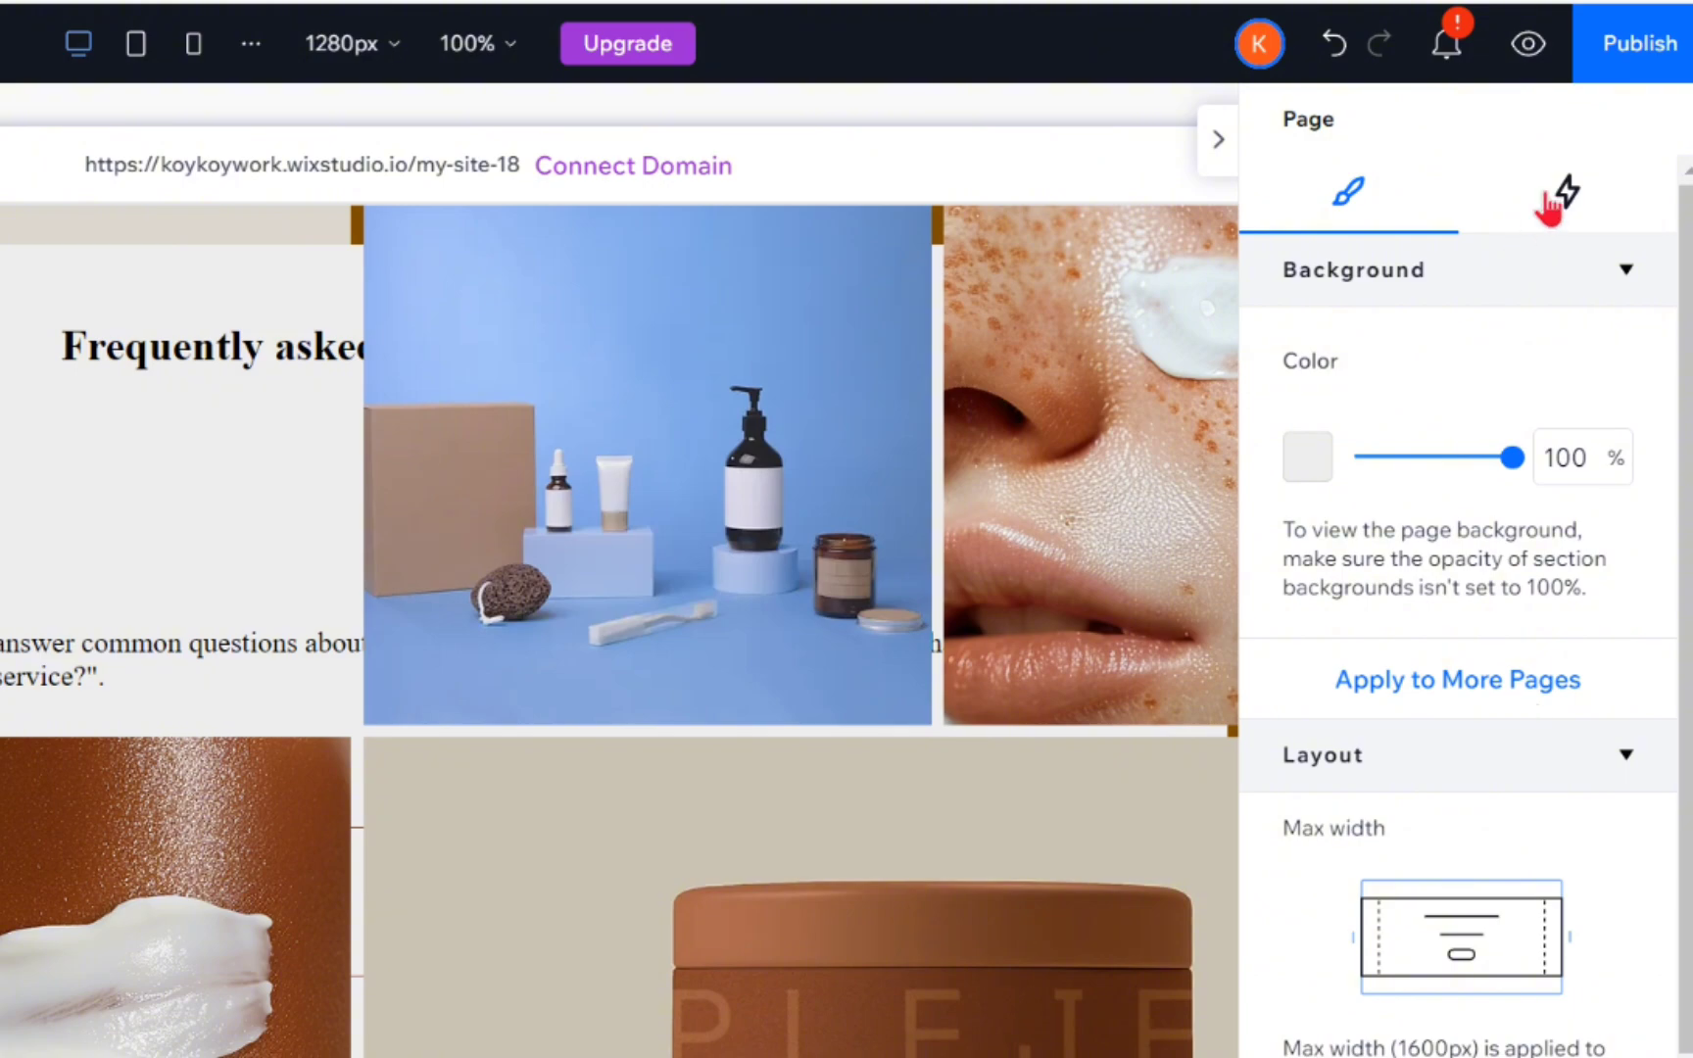
- Try to add a scroll animation to the Home page itself, testing animation types Out and In
left_click(1614, 212)
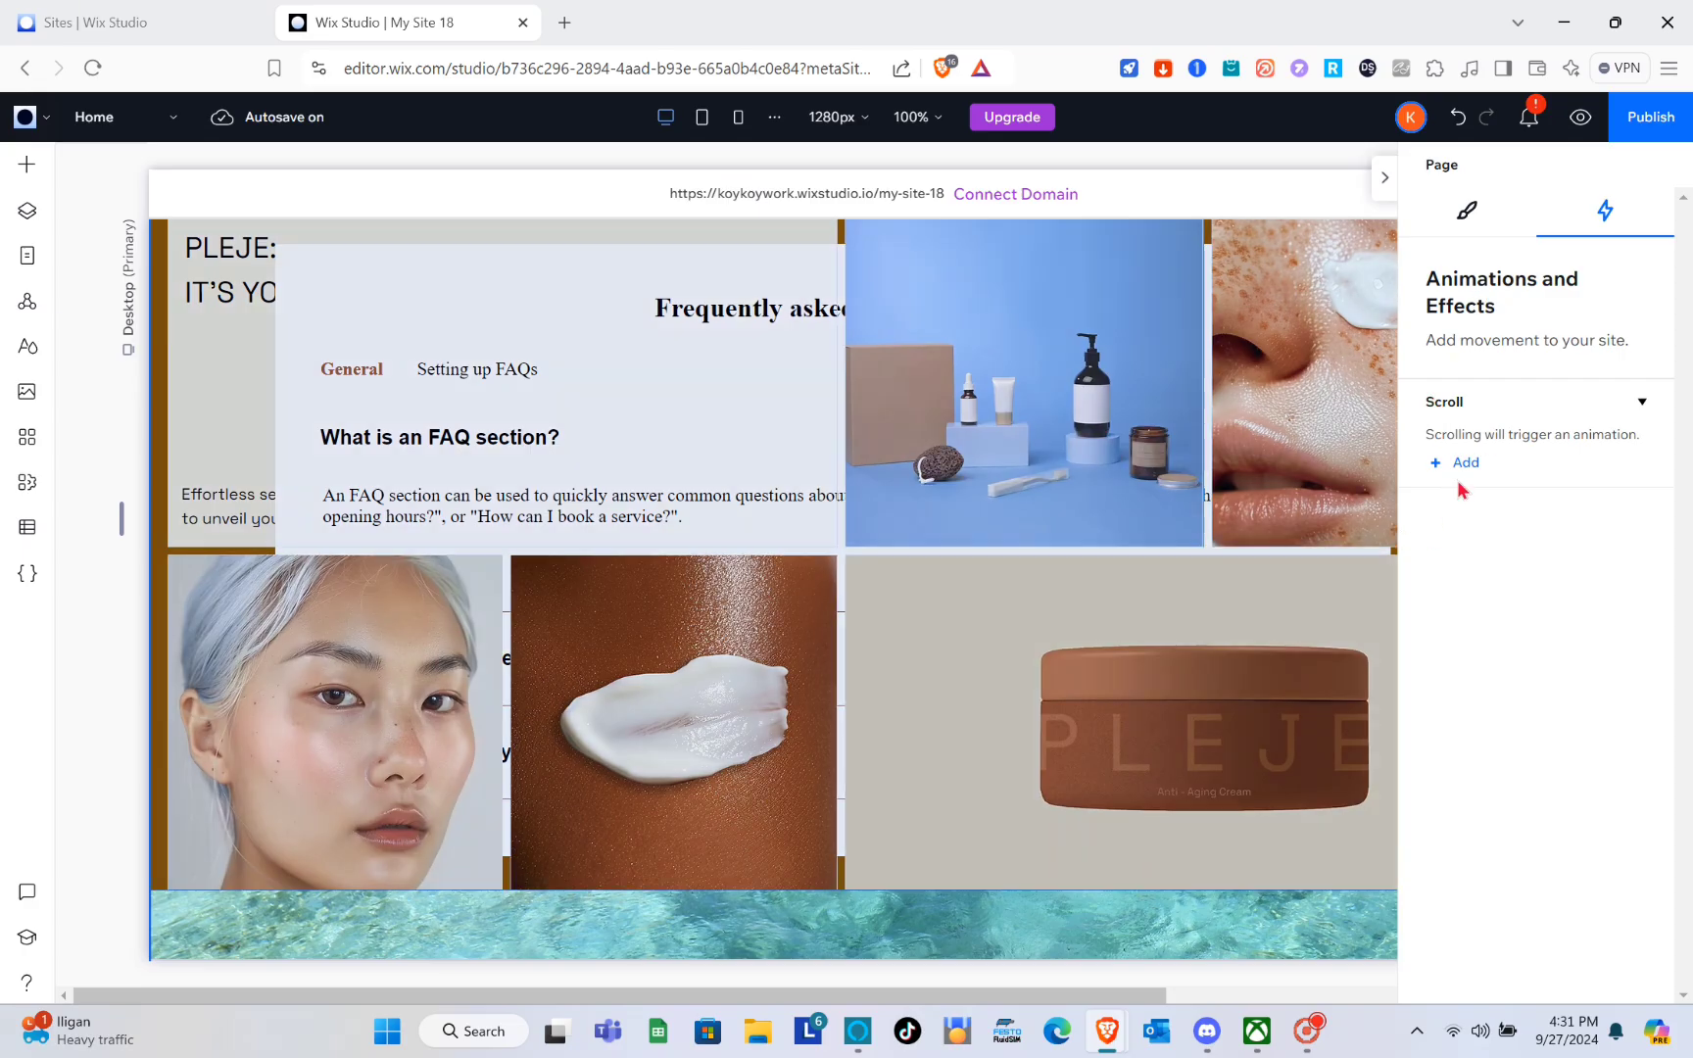
left_click(1462, 467)
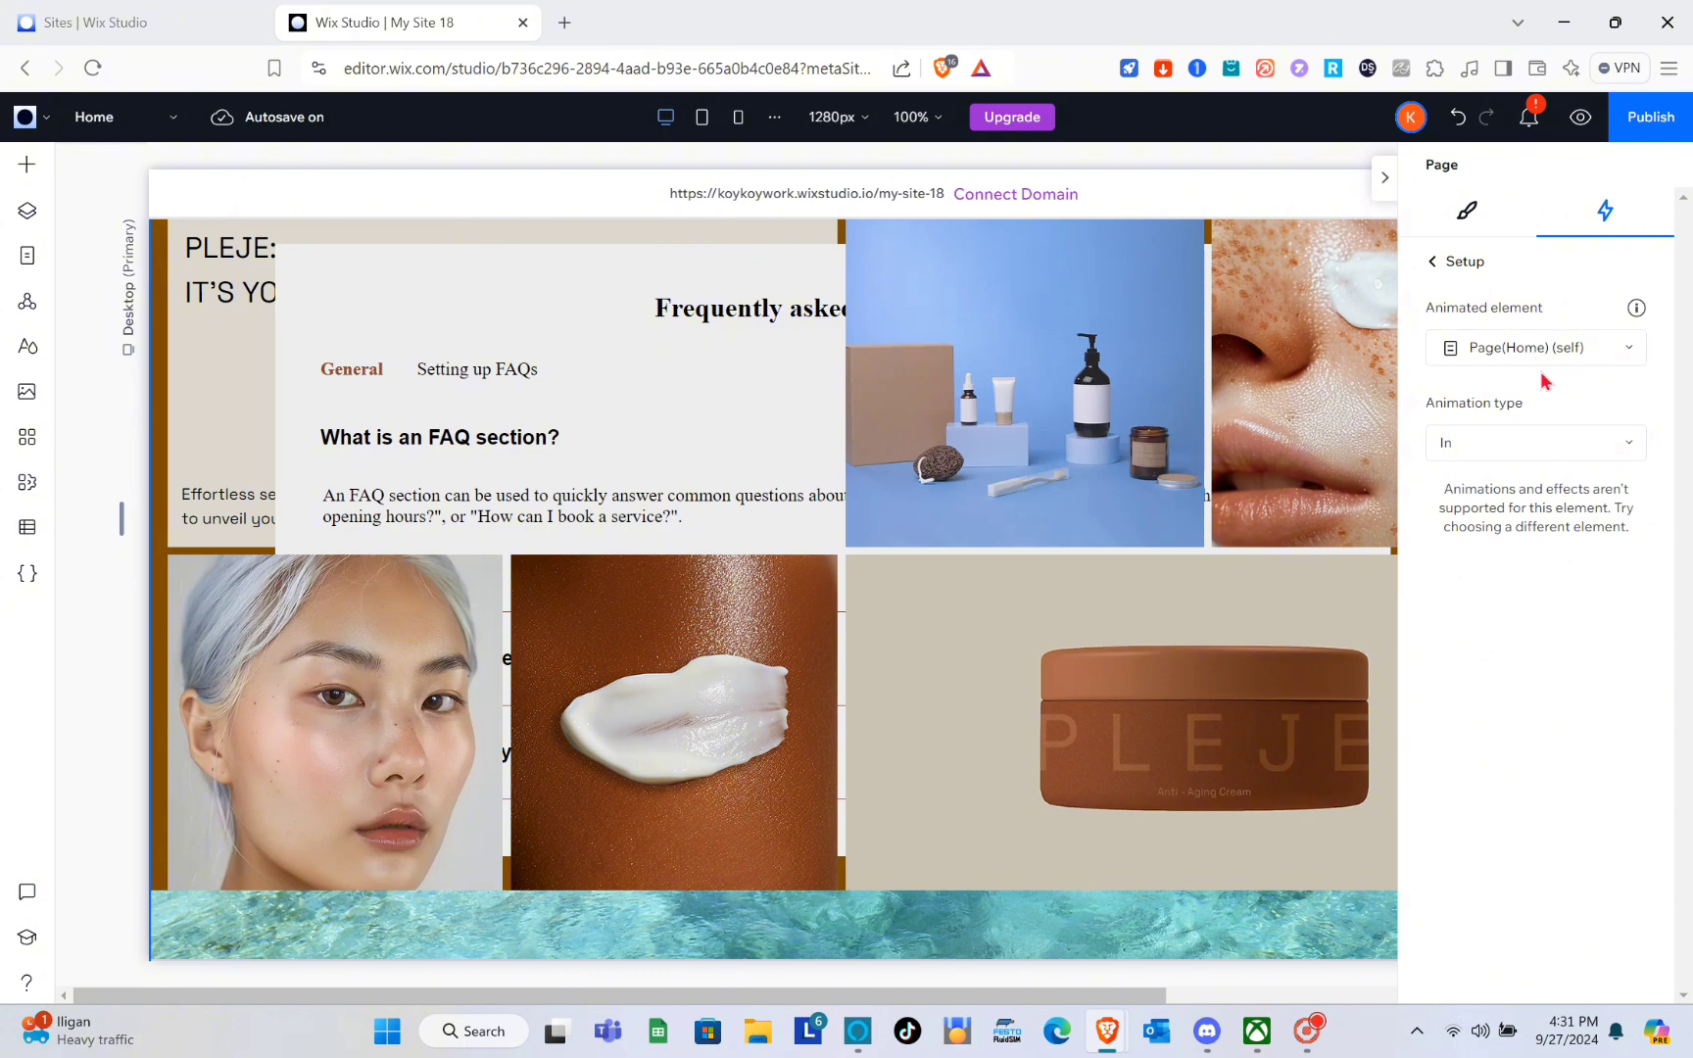
left_click(1486, 456)
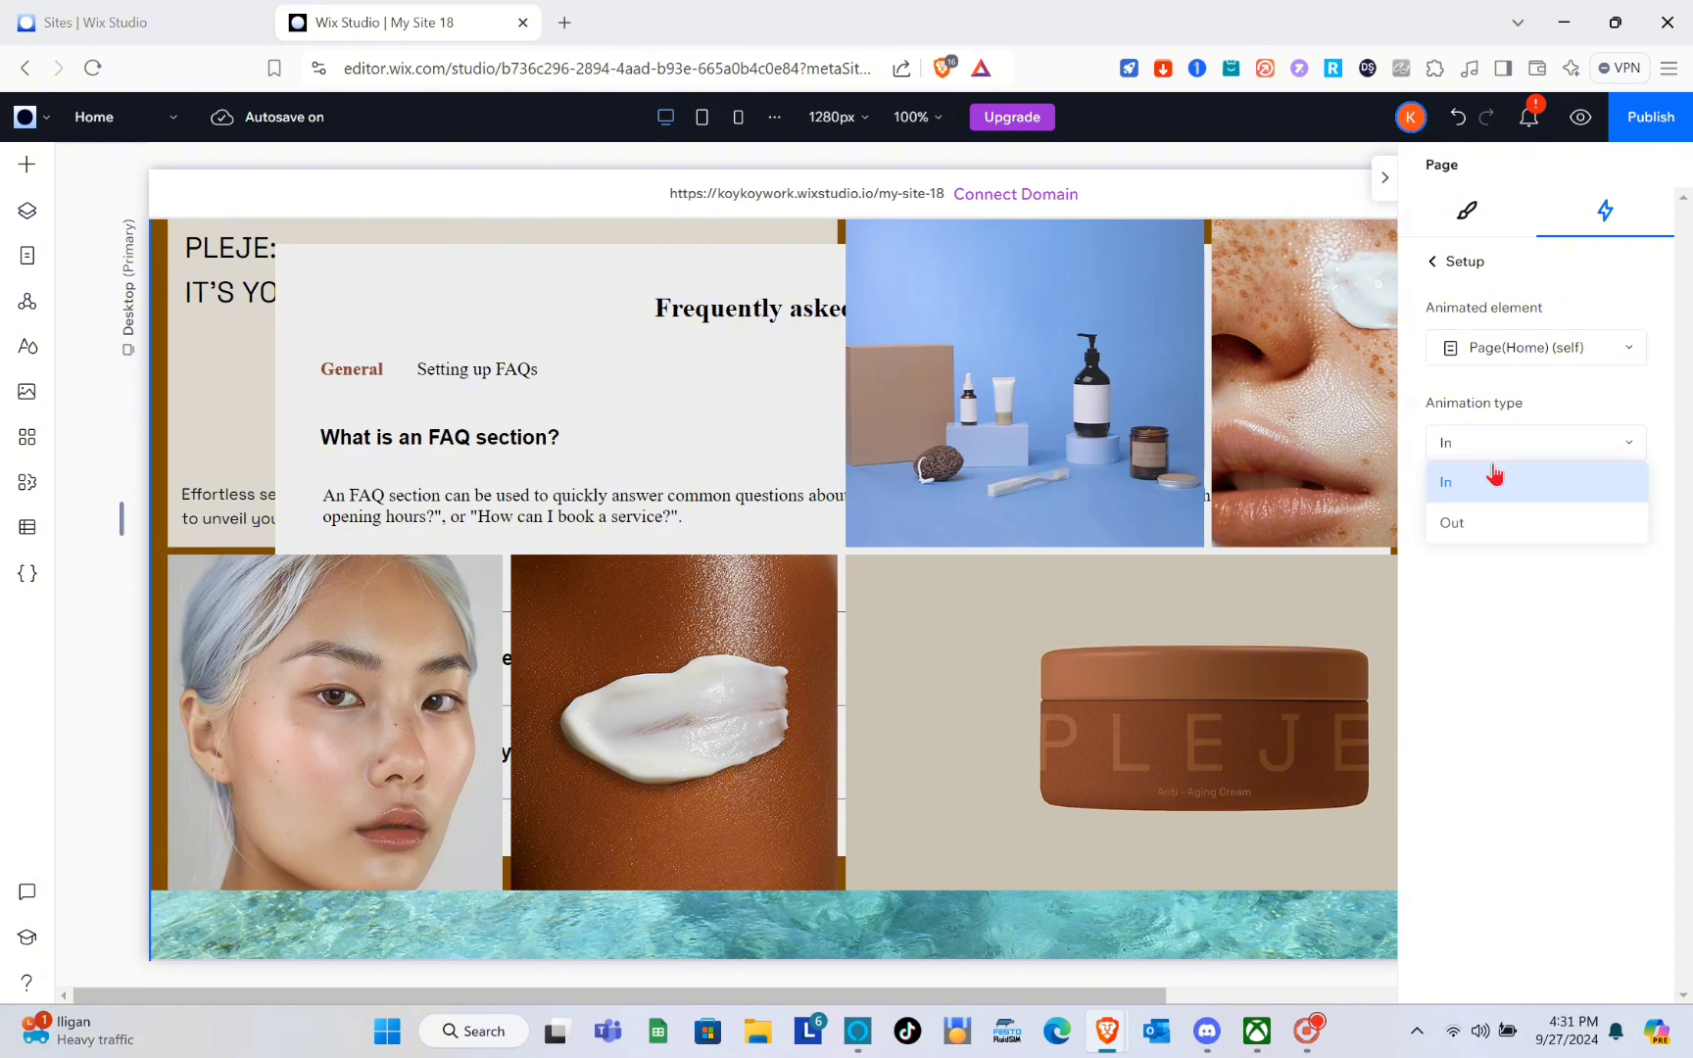
left_click(1494, 475)
left_click(1502, 456)
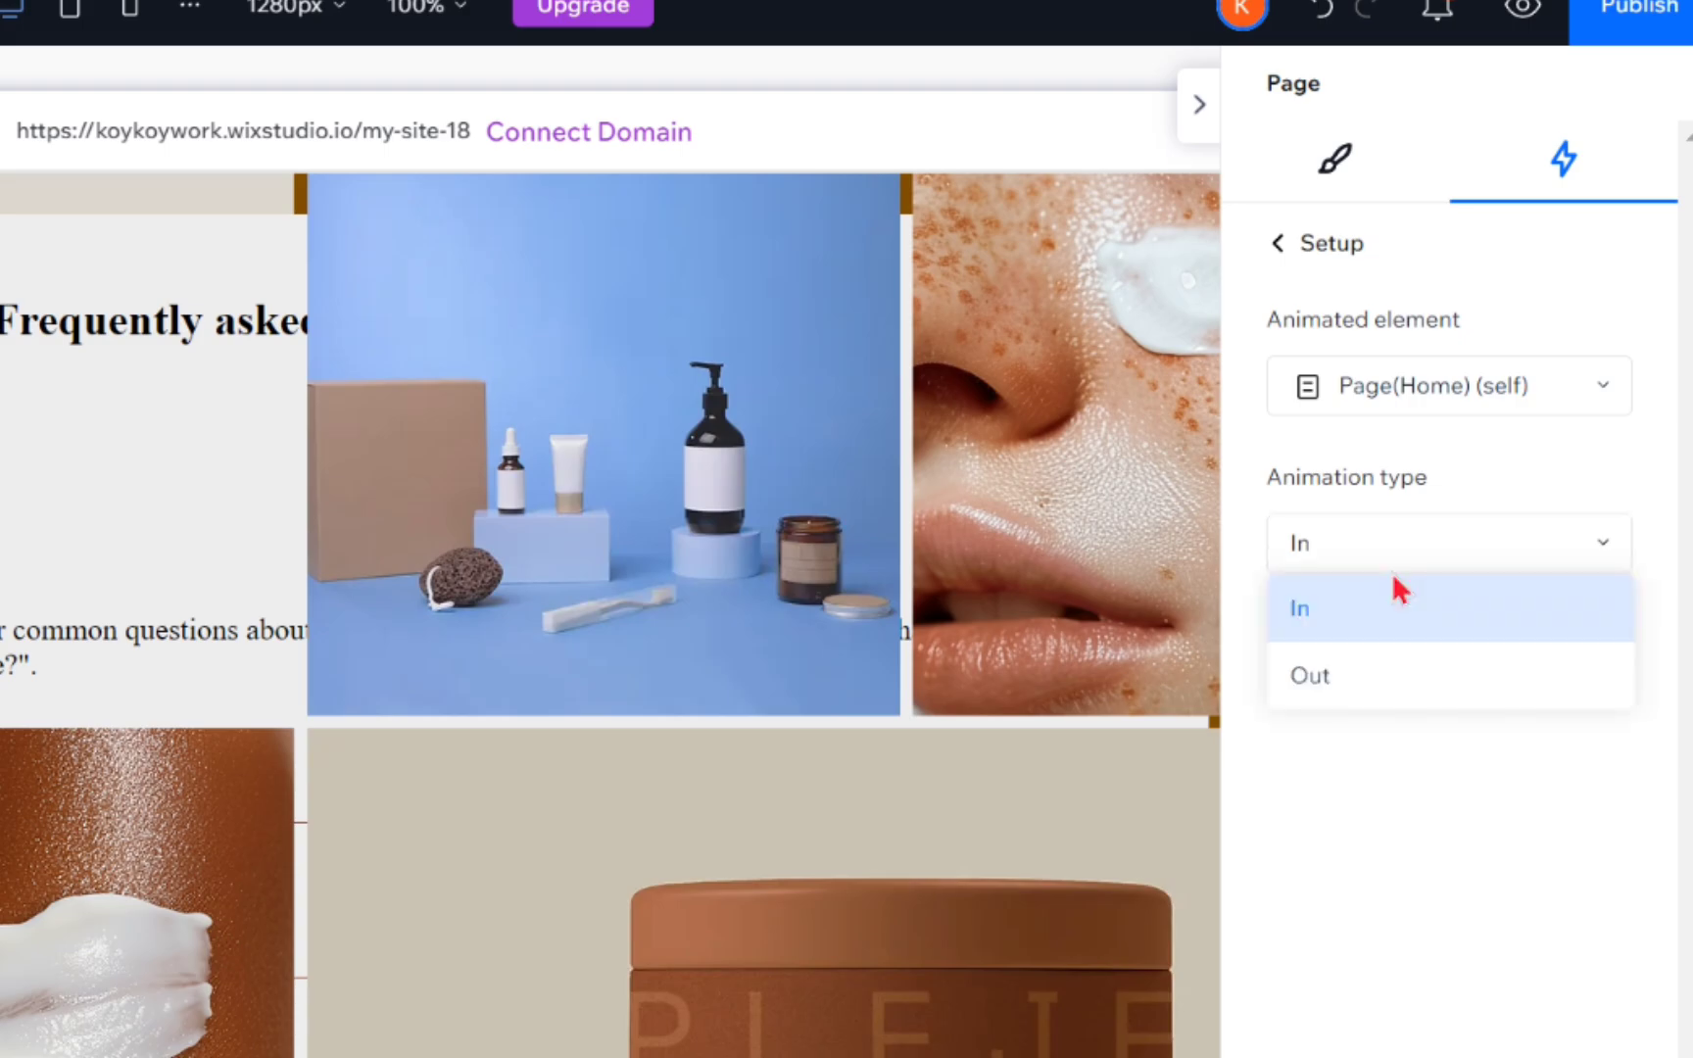
left_click(1384, 690)
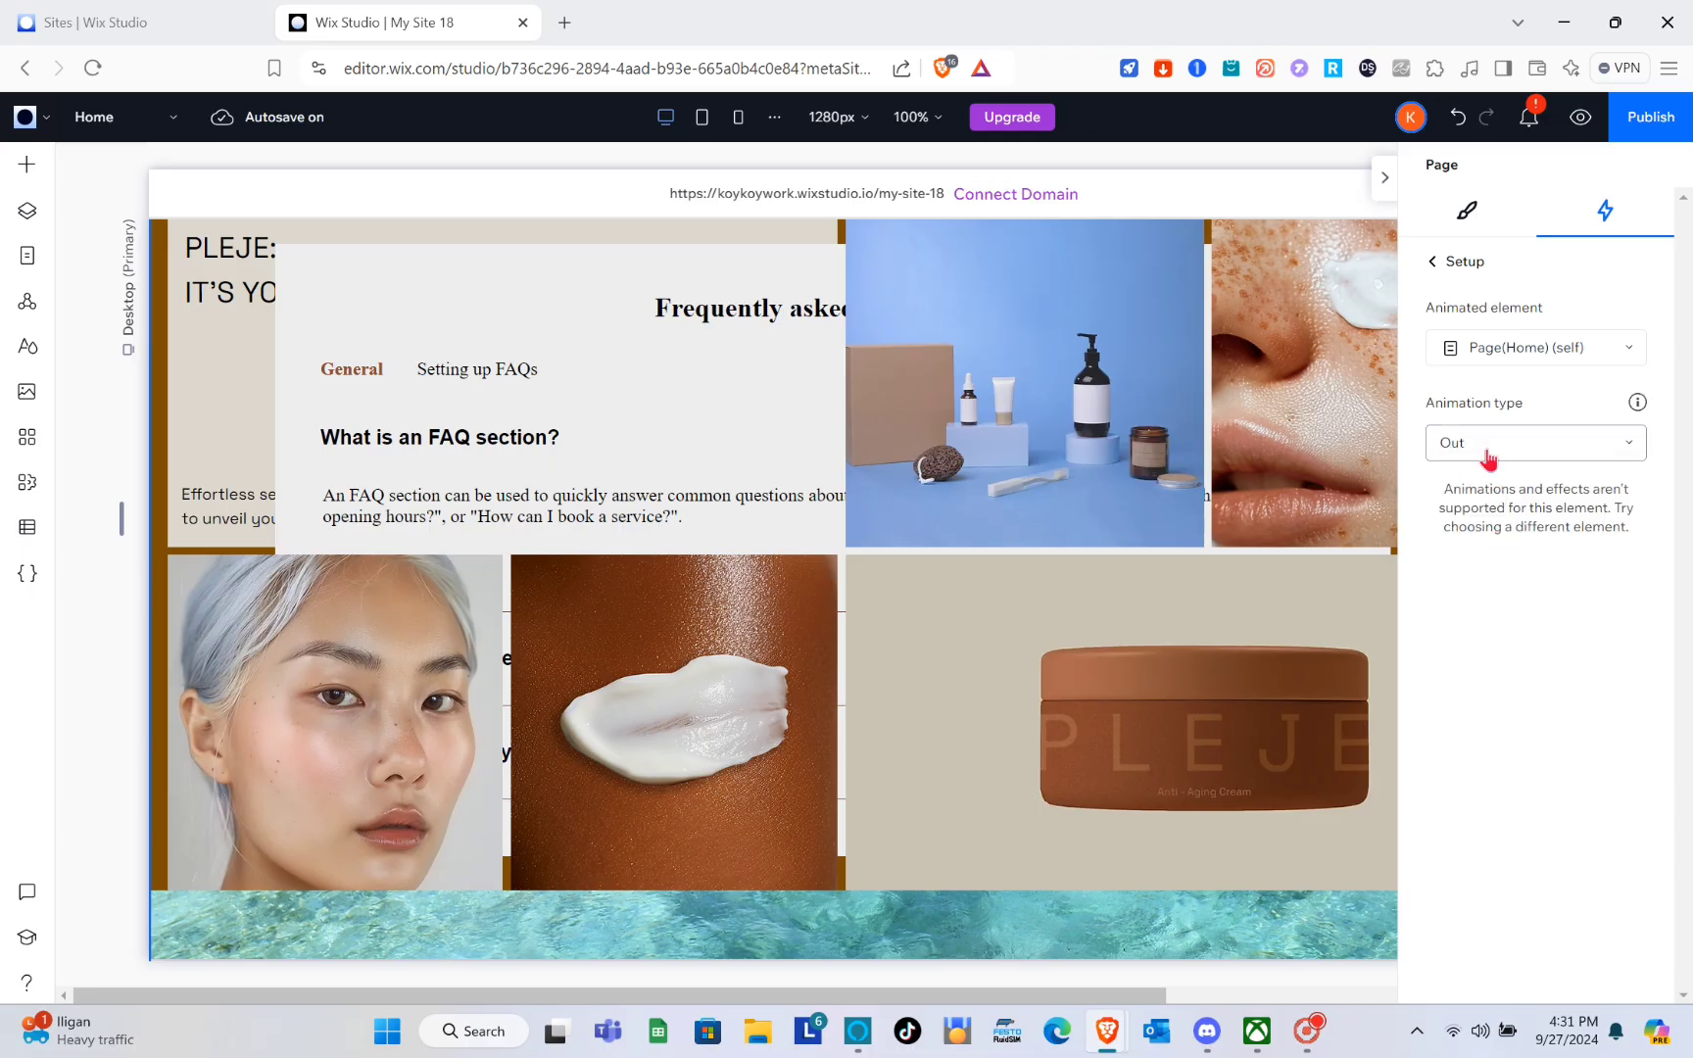
left_click(1484, 447)
left_click(1494, 480)
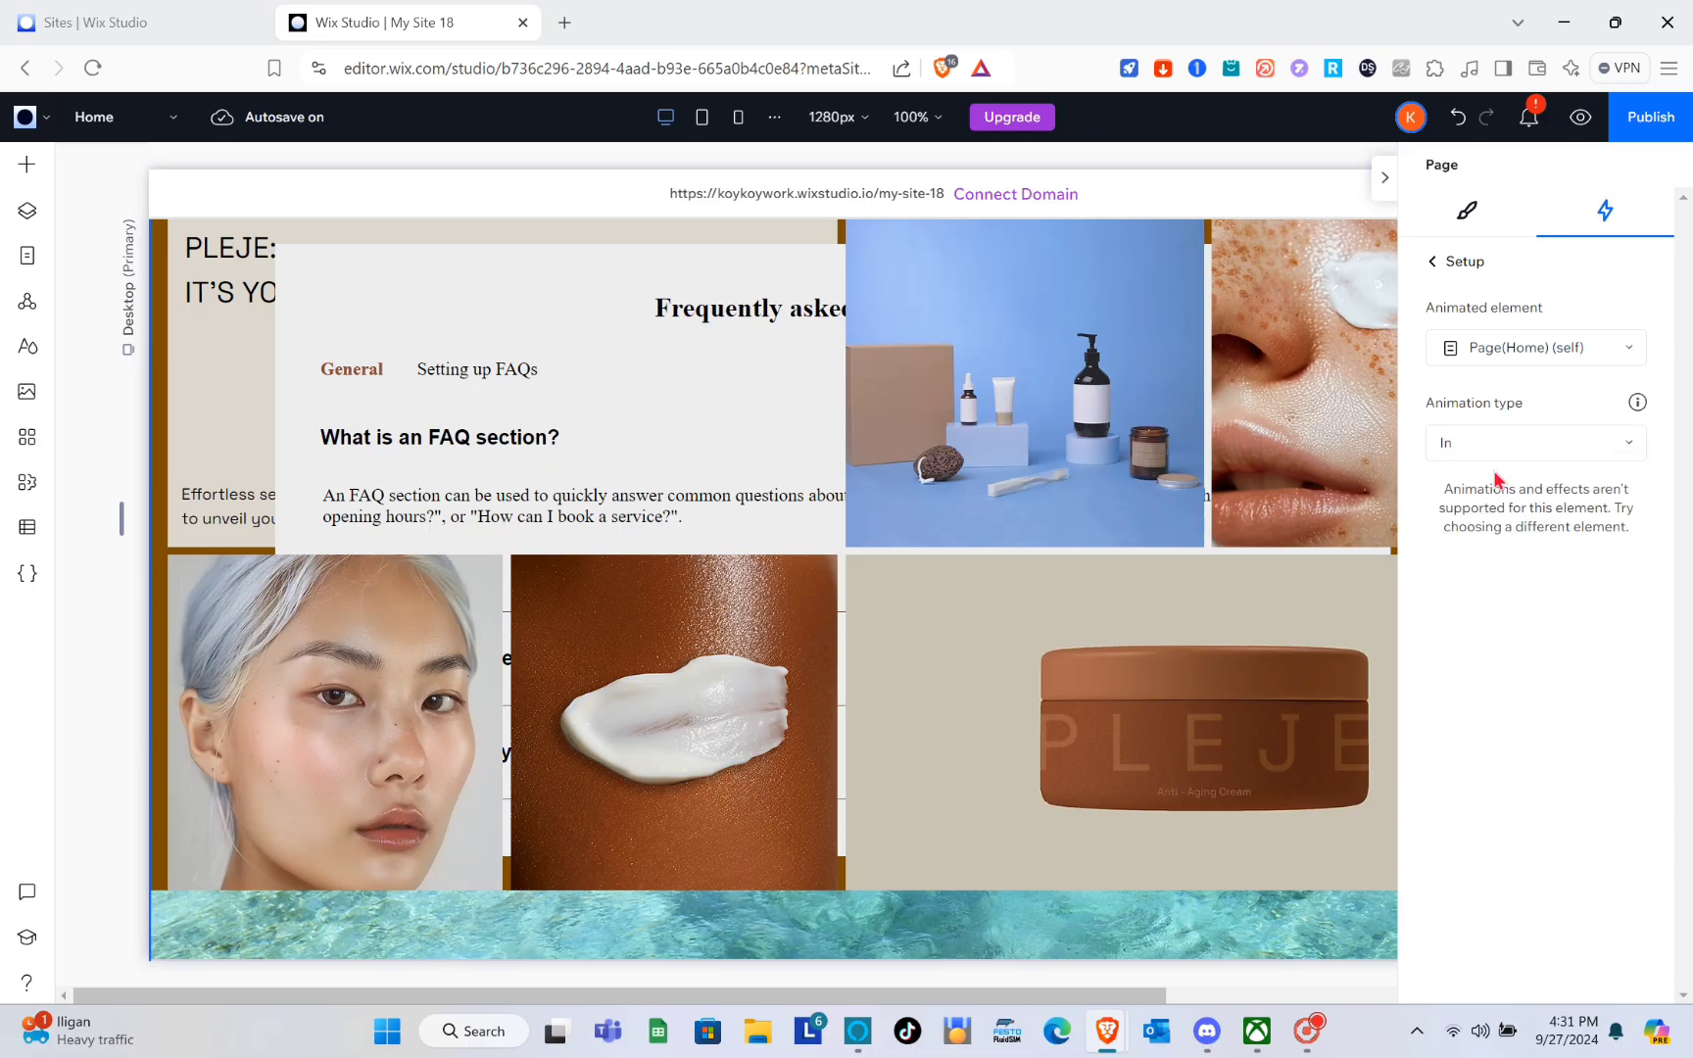
- Hide the inspector and look through the desktop layout of the home page
left_click(1381, 186)
scroll(1160, 570, "down", 10)
scroll(1160, 570, "down", 15)
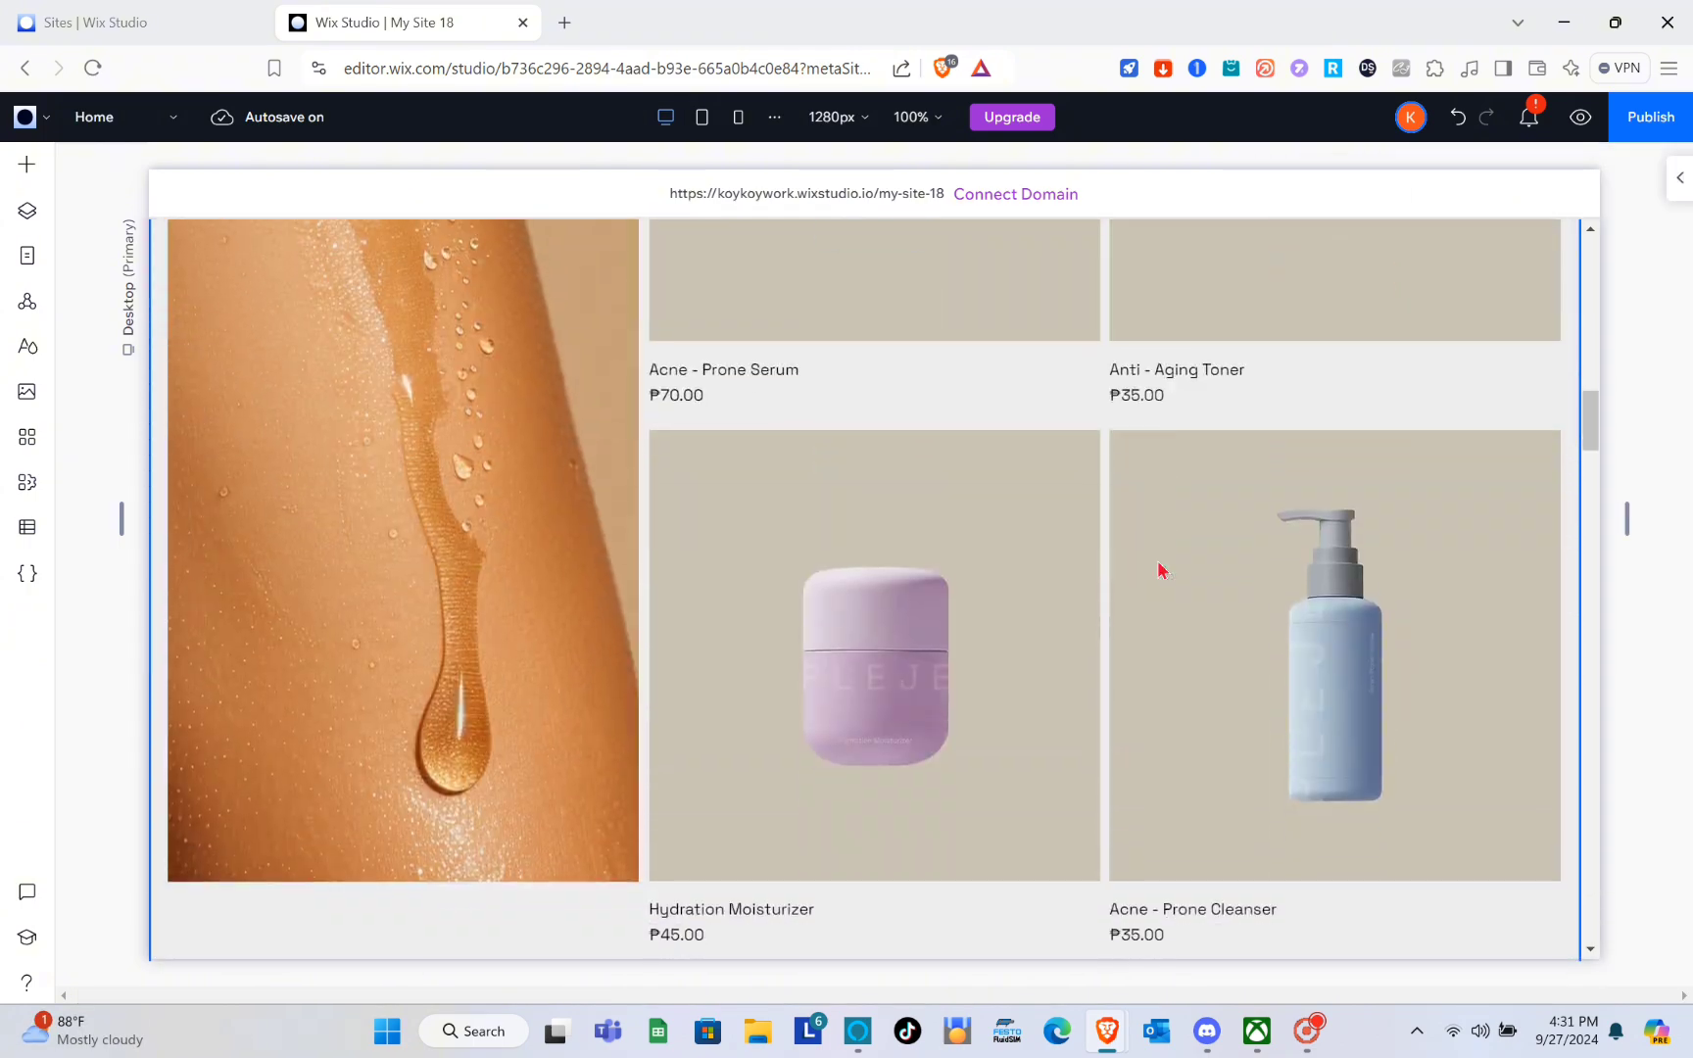
scroll(1160, 570, "up", 20)
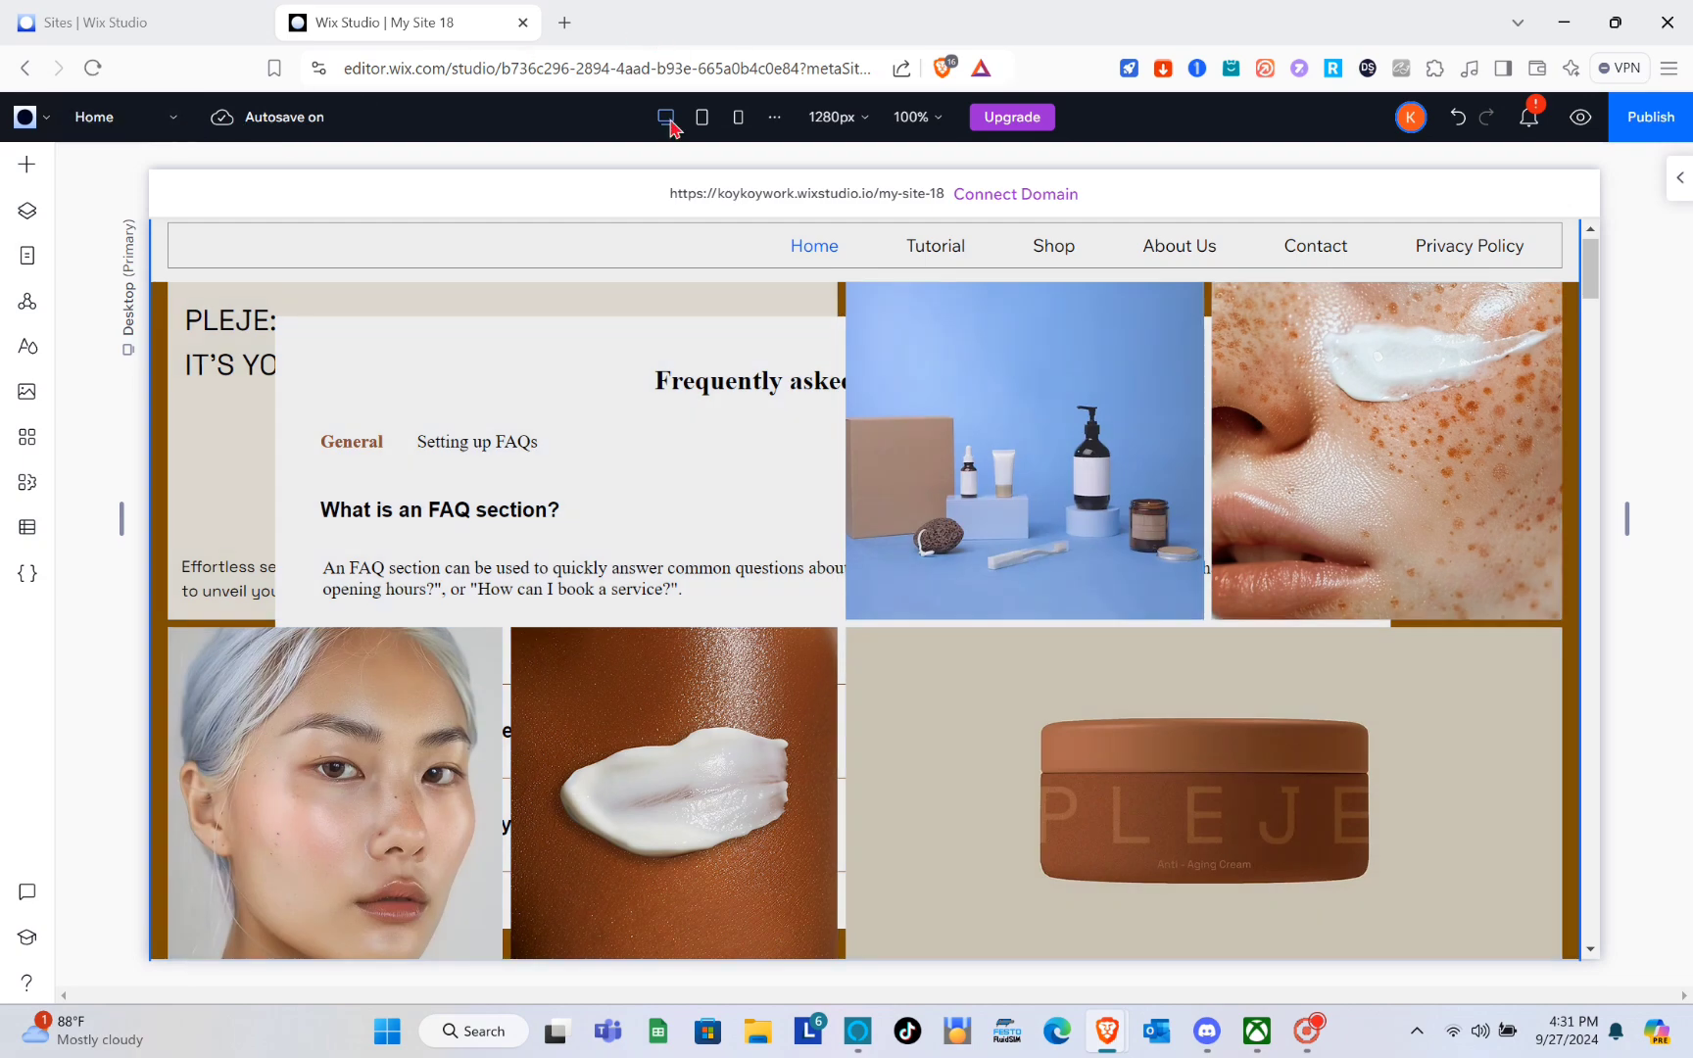
- Switch to the tablet breakpoint and locate the boat image section on the home page
left_click(701, 118)
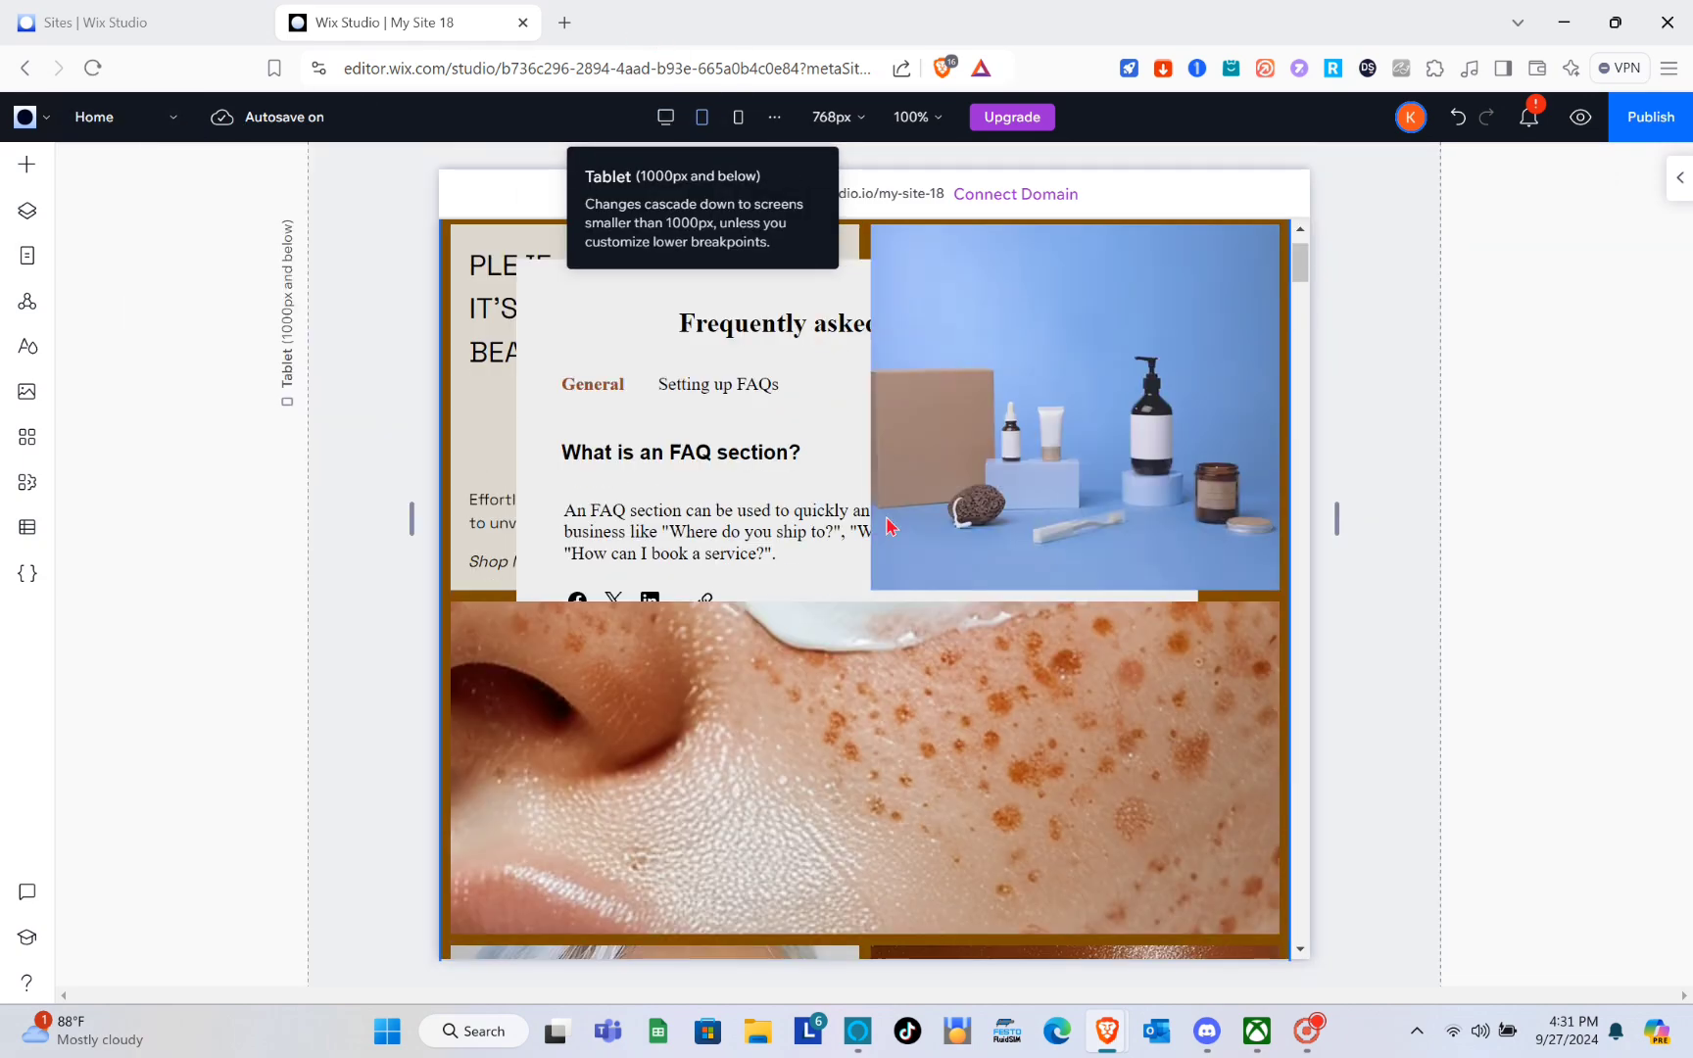
scroll(889, 764, "down", 10)
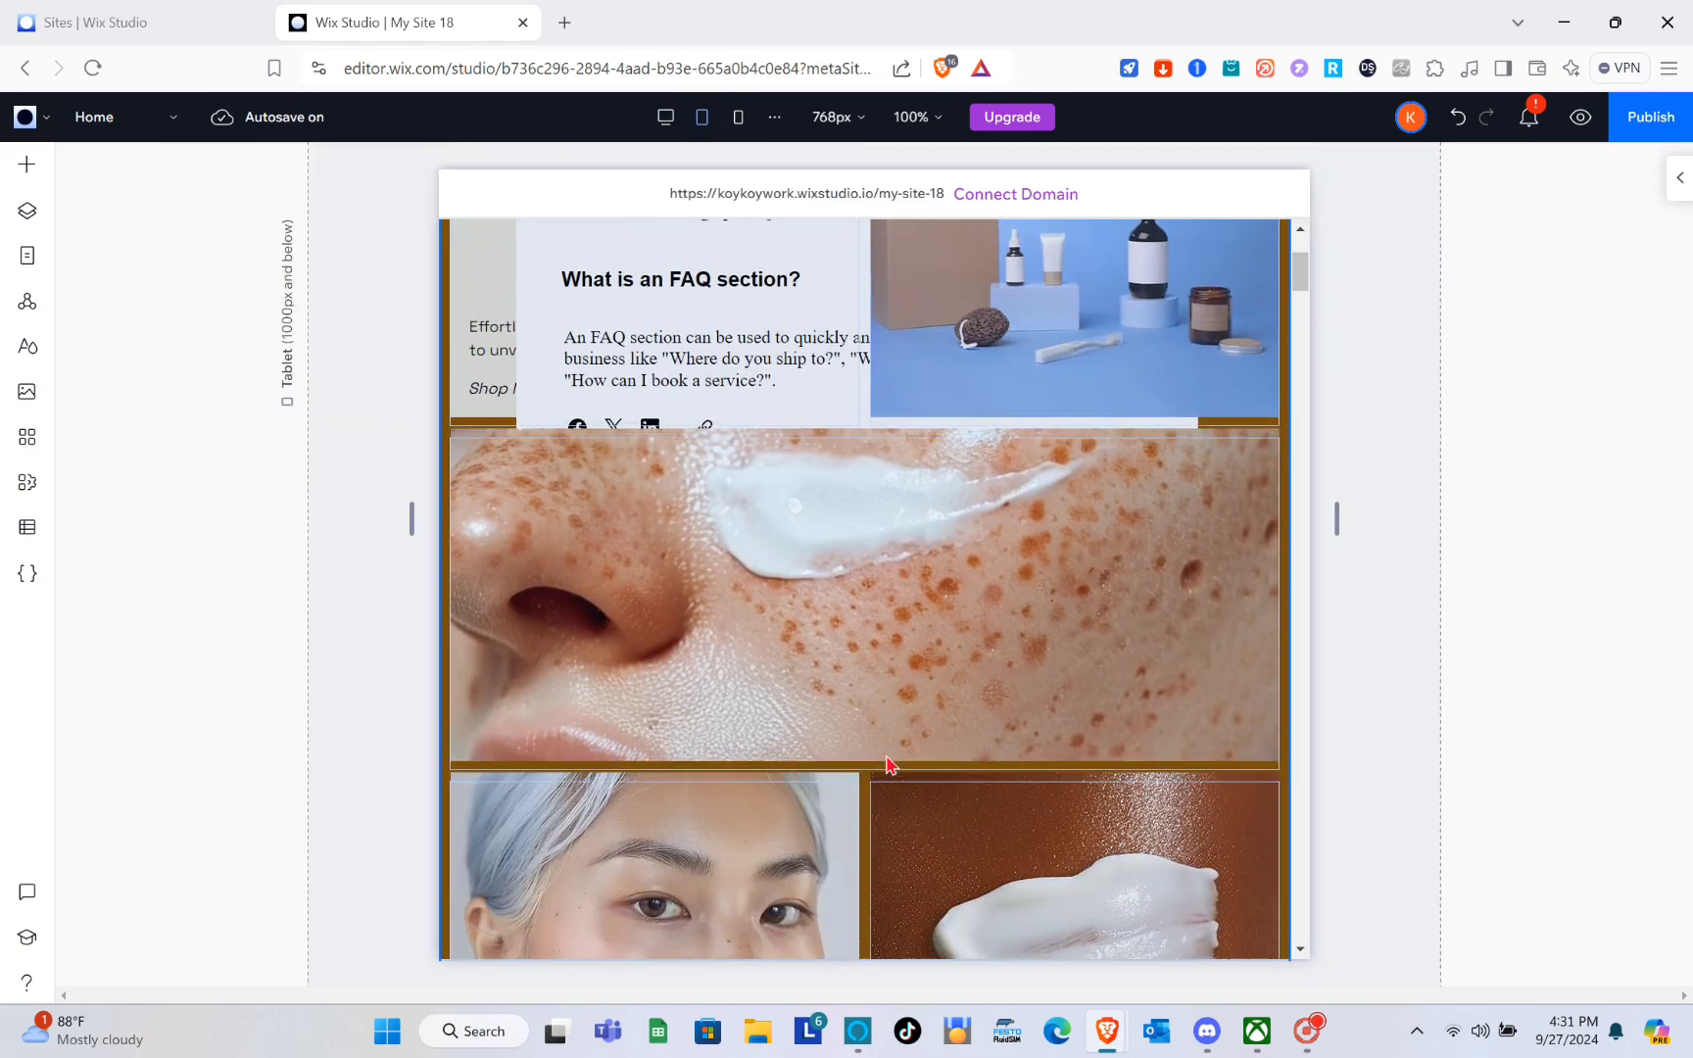
scroll(889, 764, "down", 2)
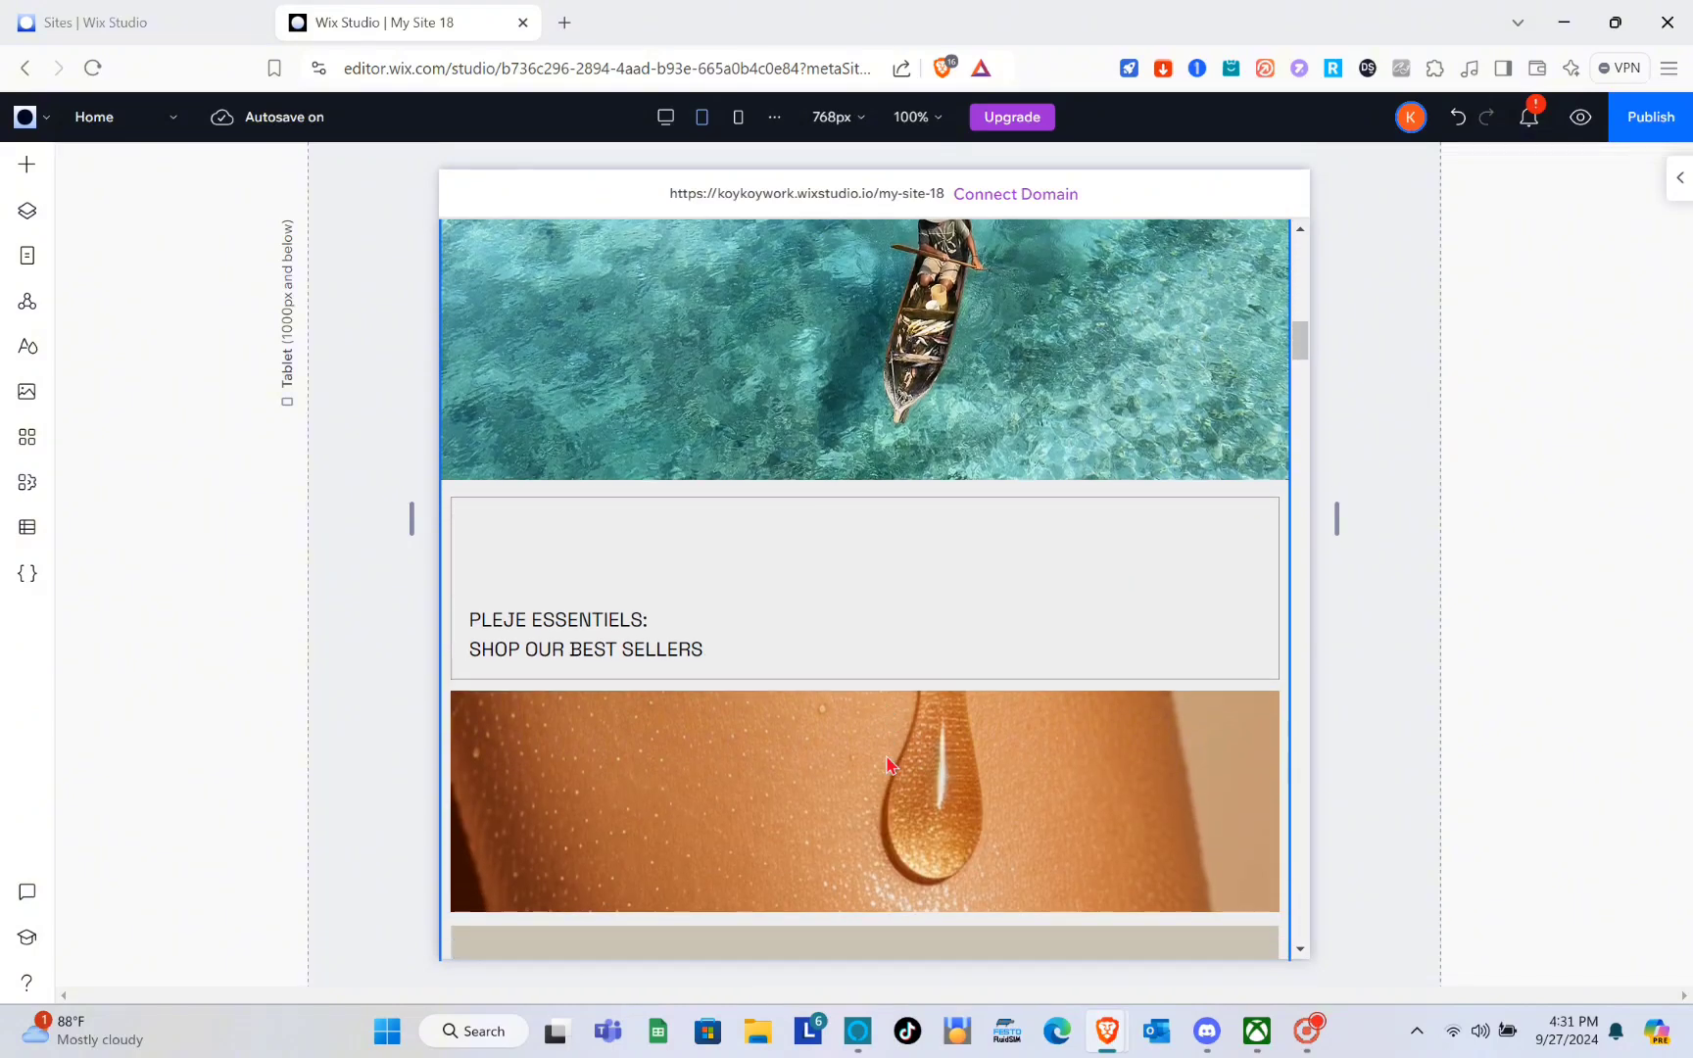
scroll(889, 764, "up", 2)
- Try to add a scroll animation with animation type In to the section holding the boat image
left_click(871, 586)
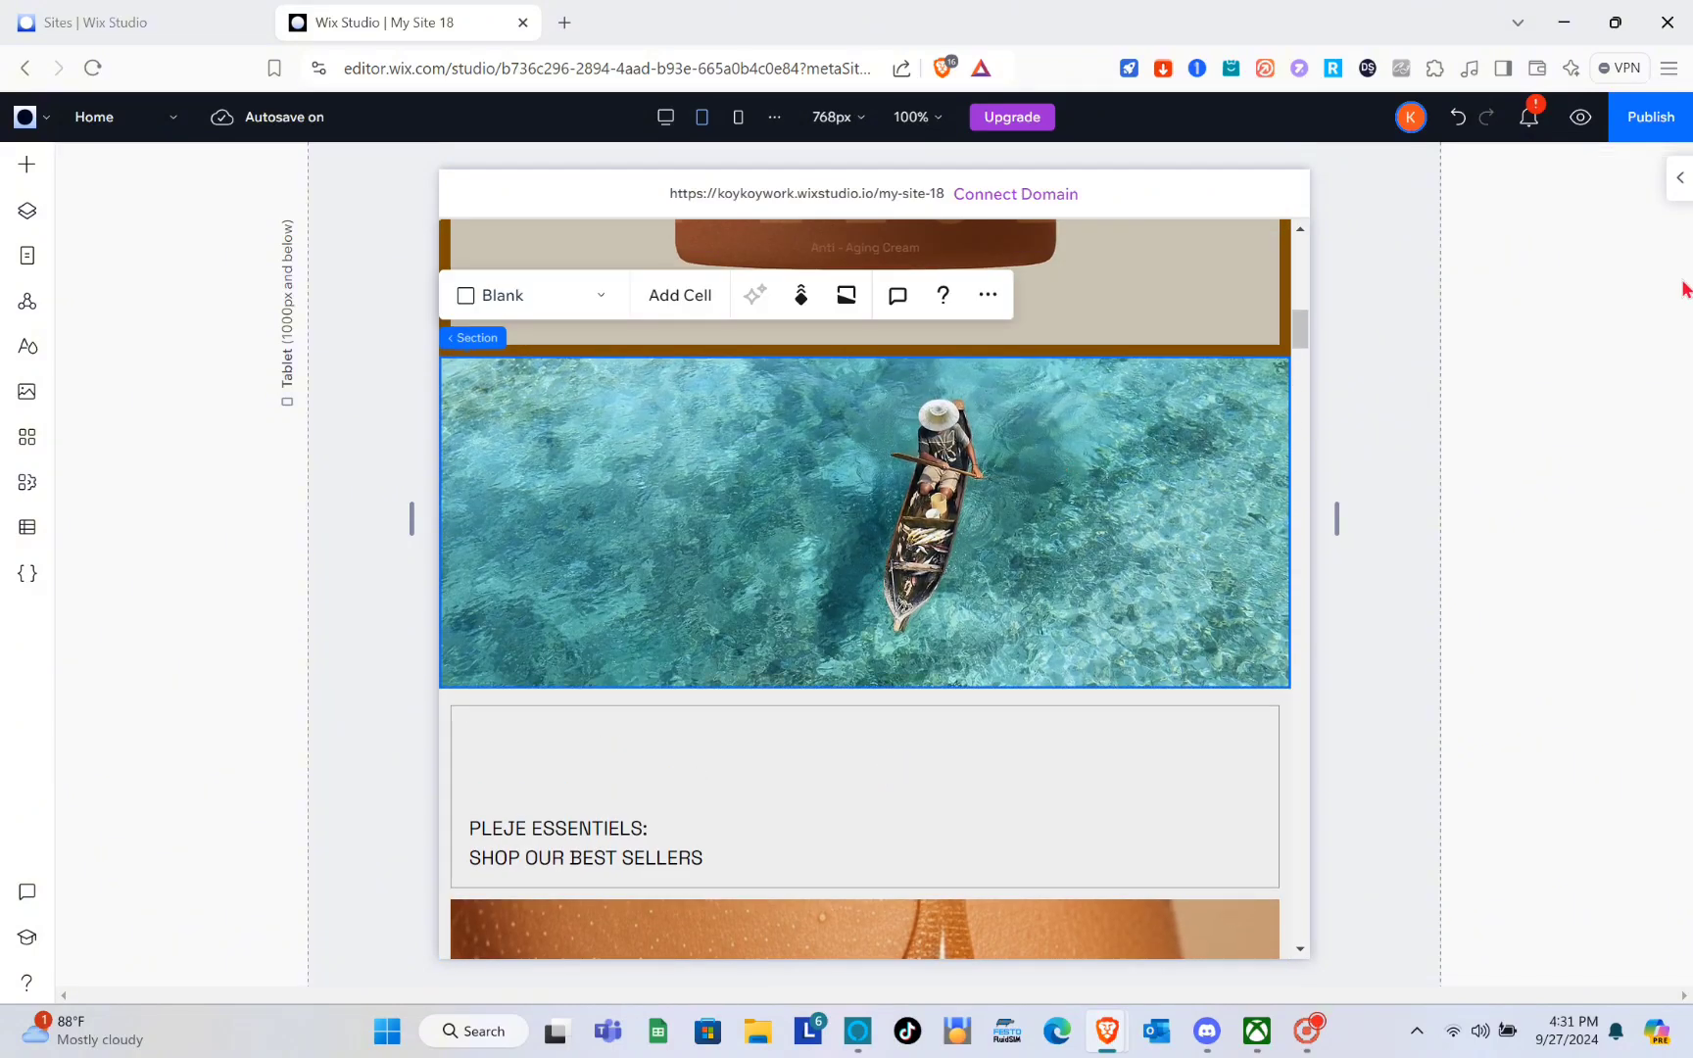
left_click(1676, 196)
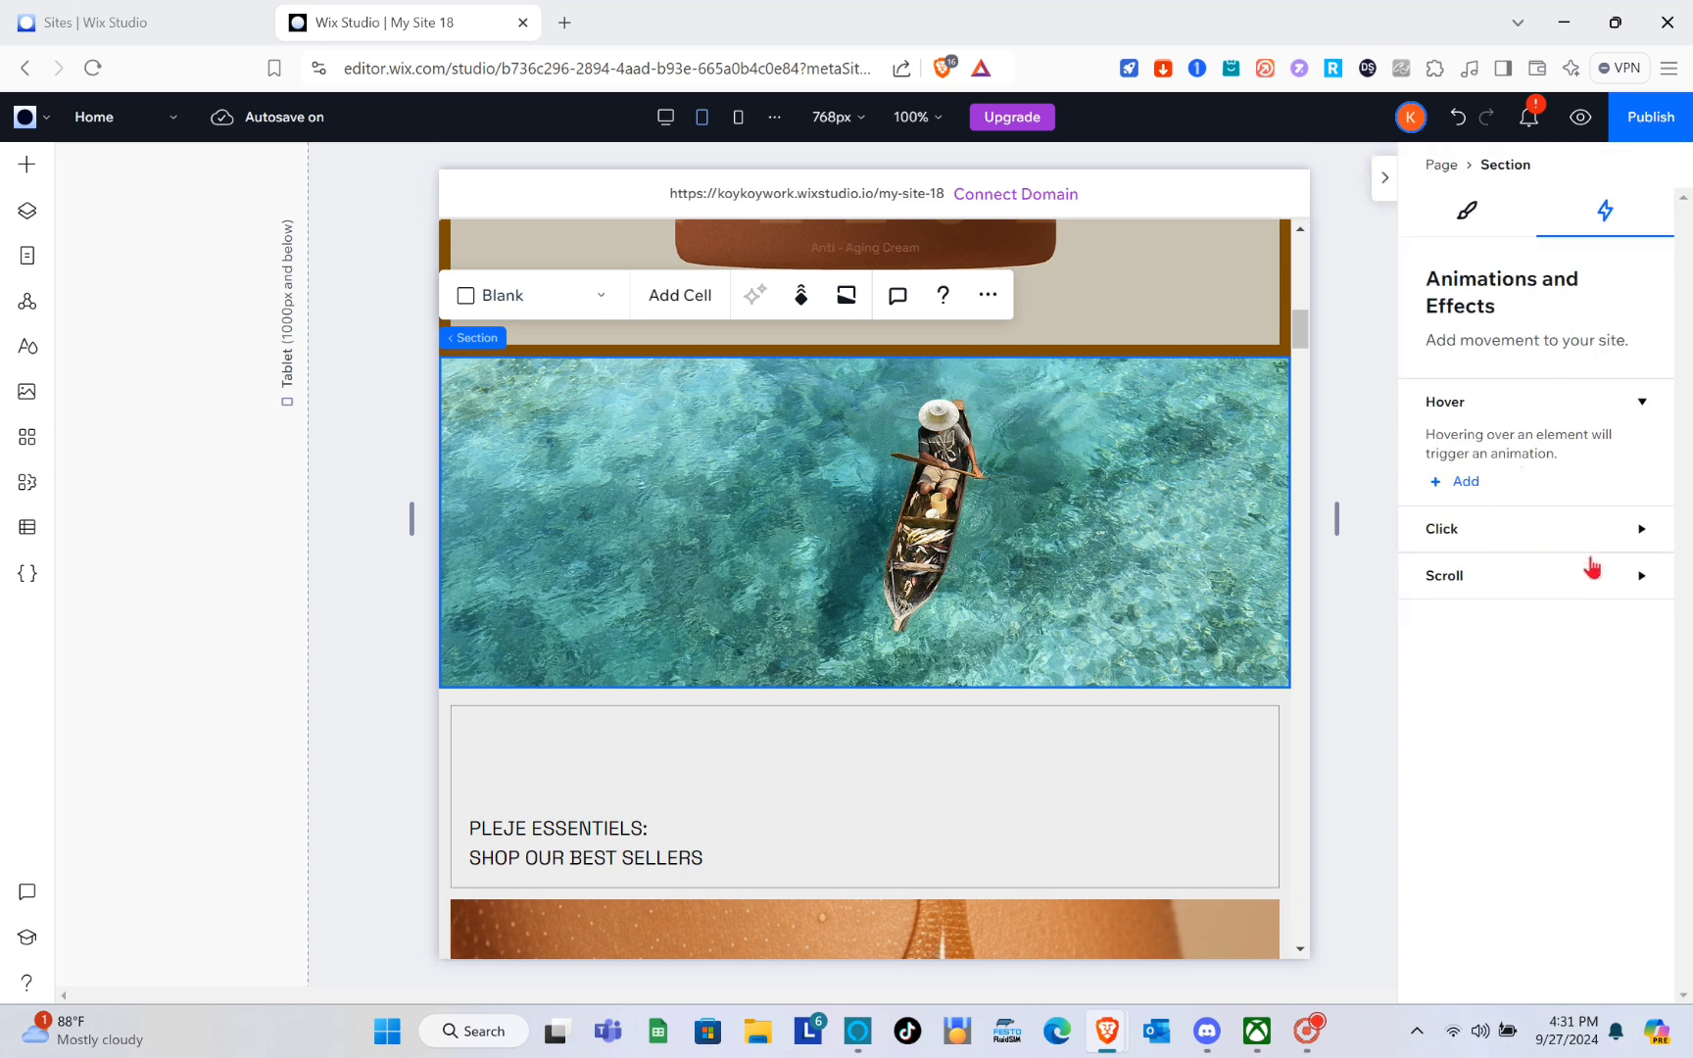
left_click(1646, 588)
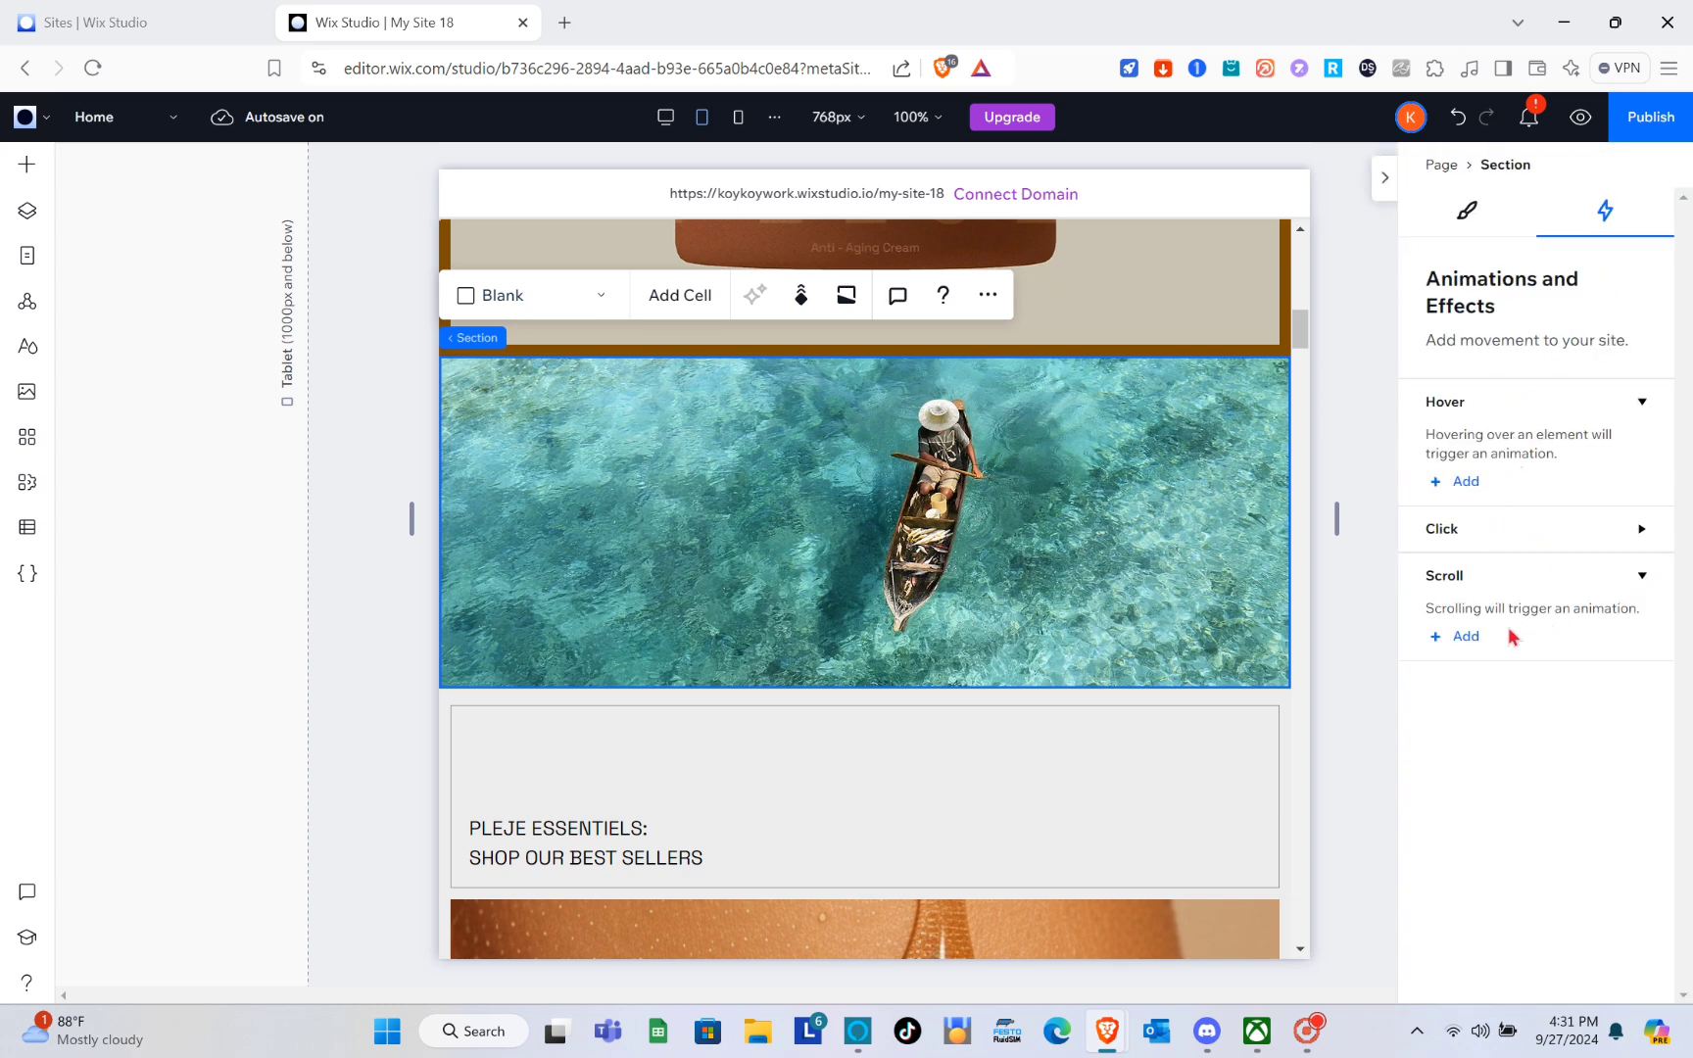
left_click(1464, 639)
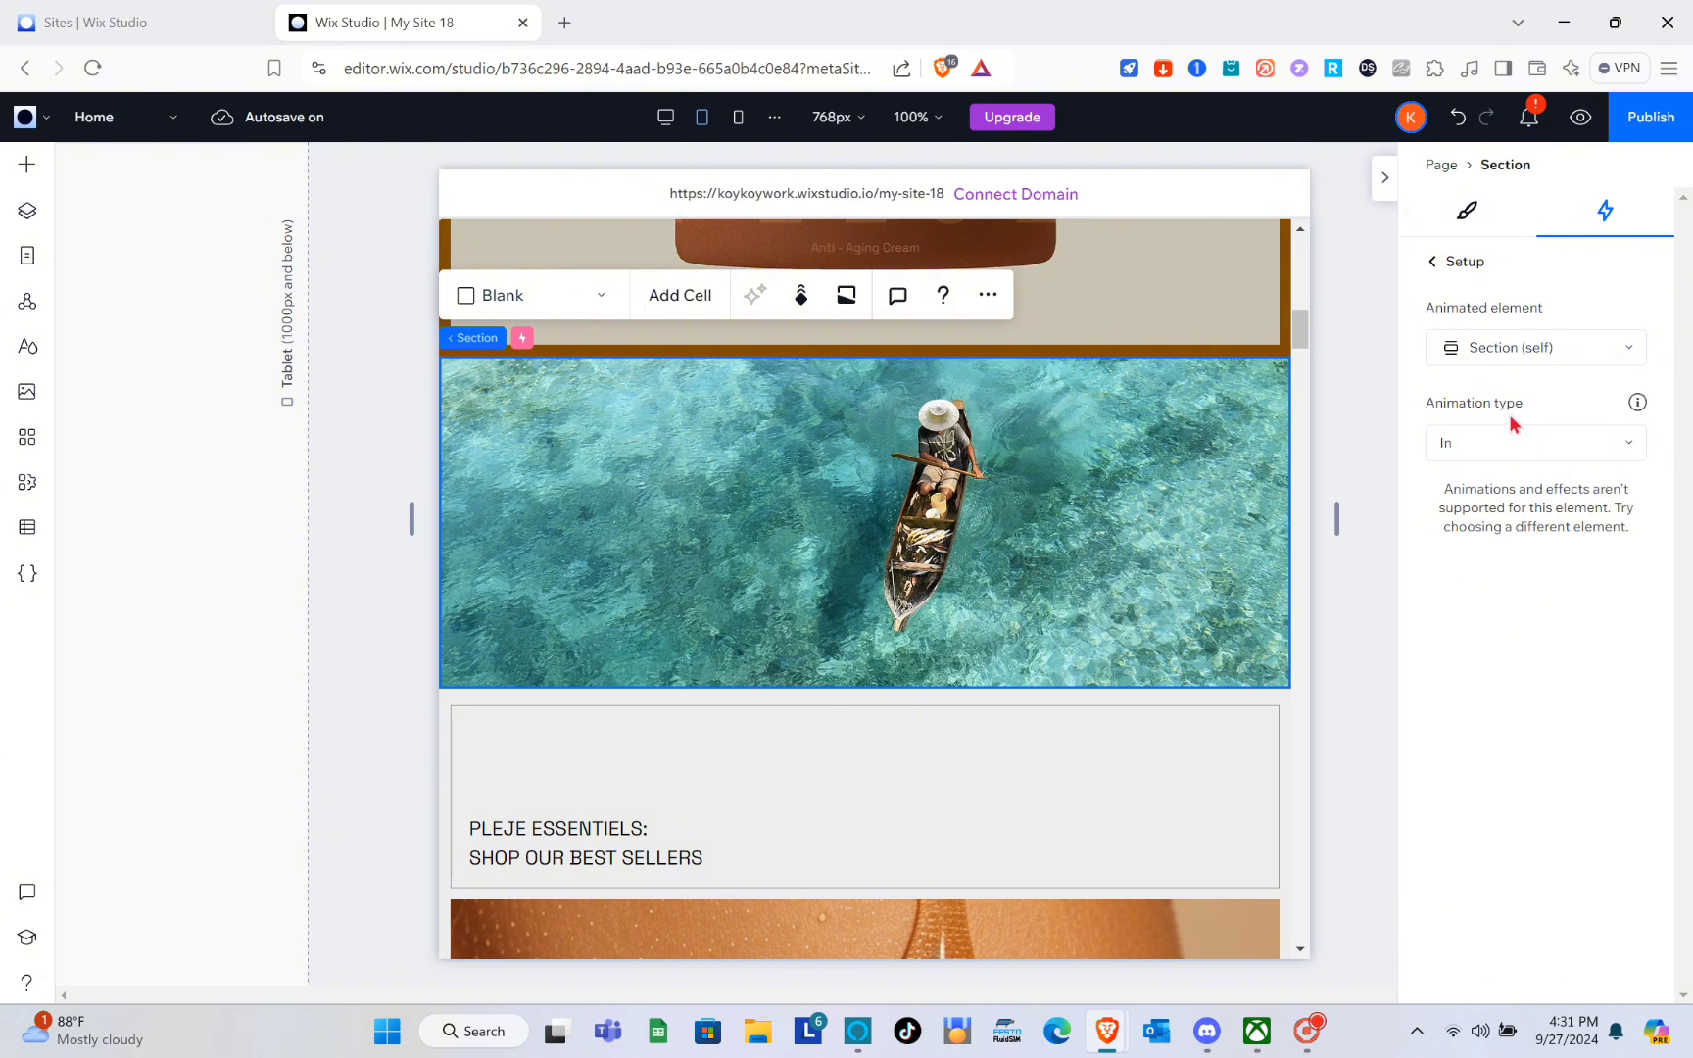
left_click(1517, 448)
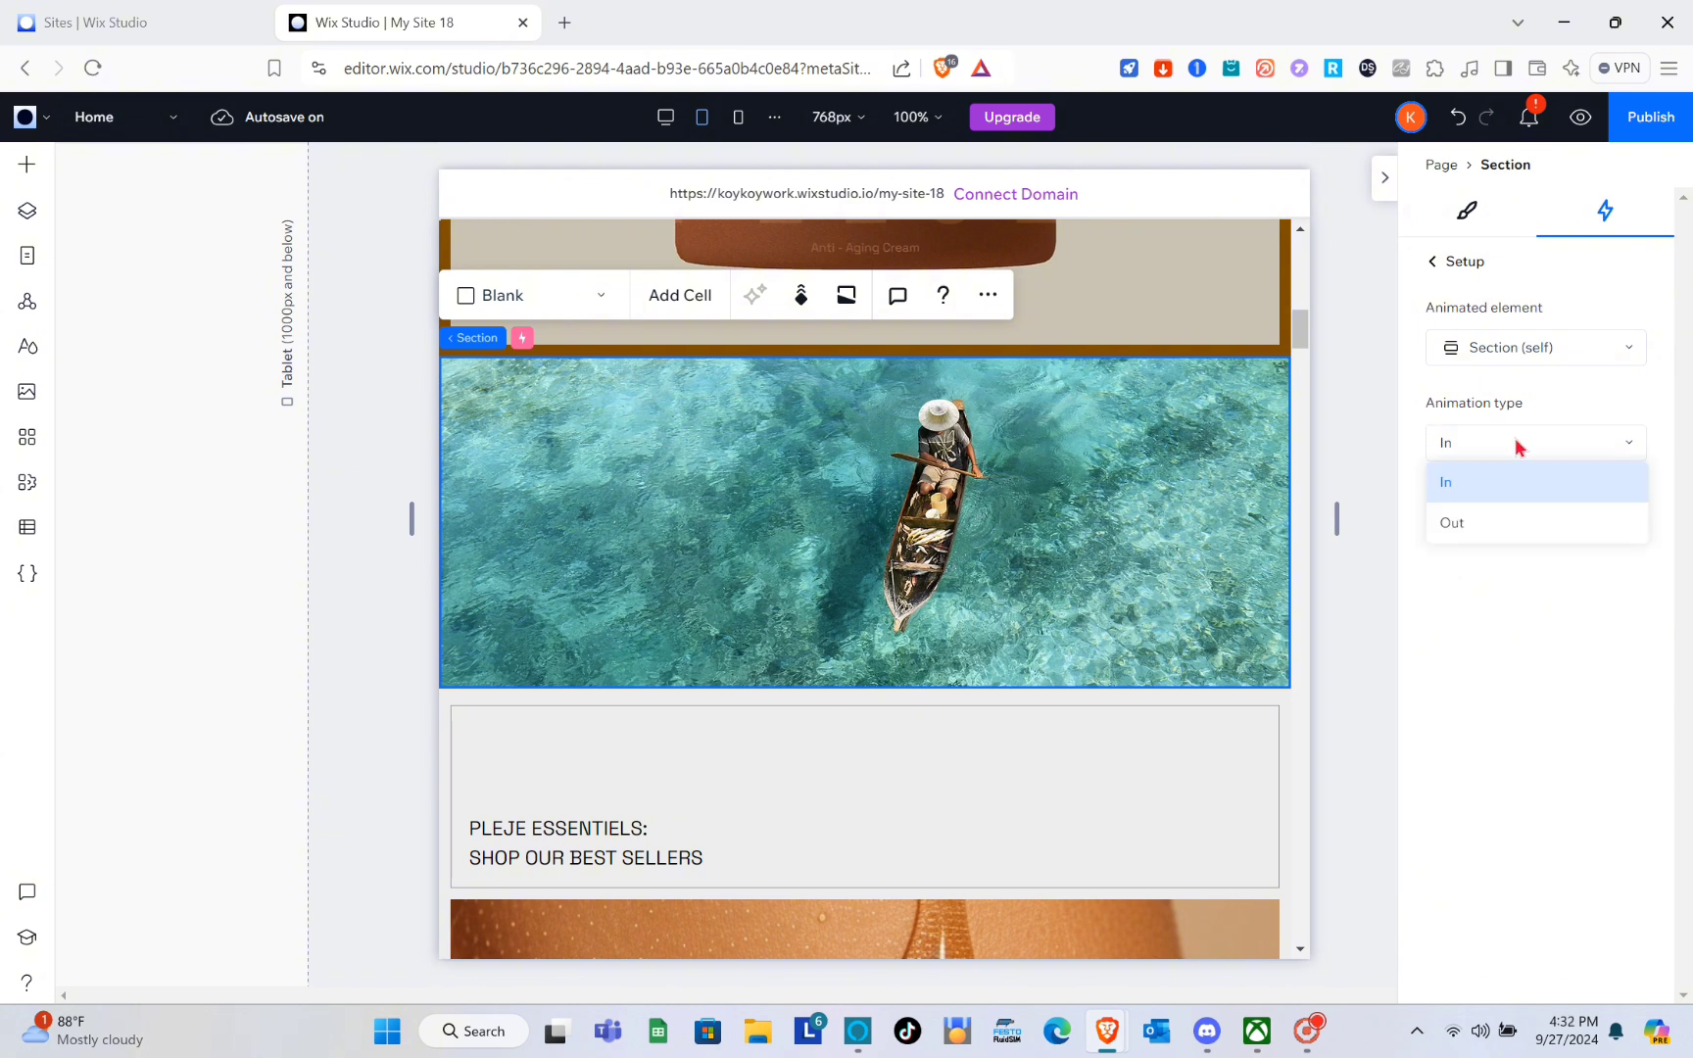
left_click(1517, 447)
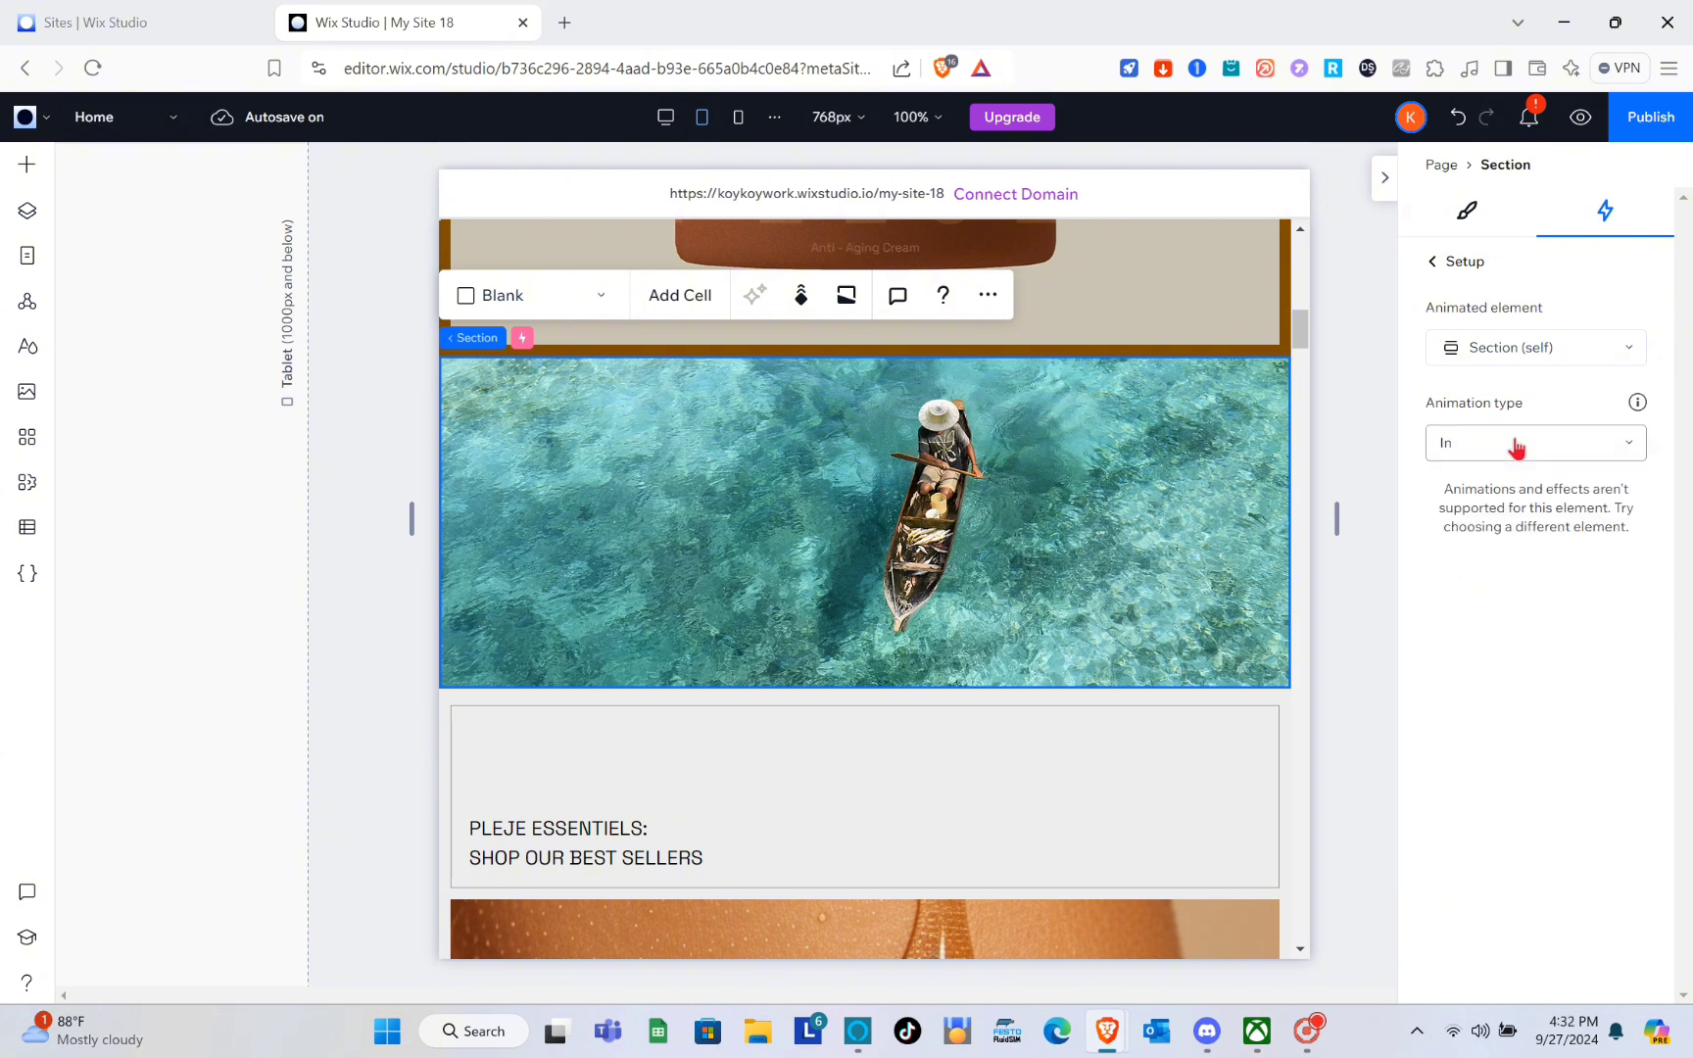
- Examine the boat section's background, media, overlay and layout options
left_click(1468, 216)
scroll(1526, 628, "down", 3)
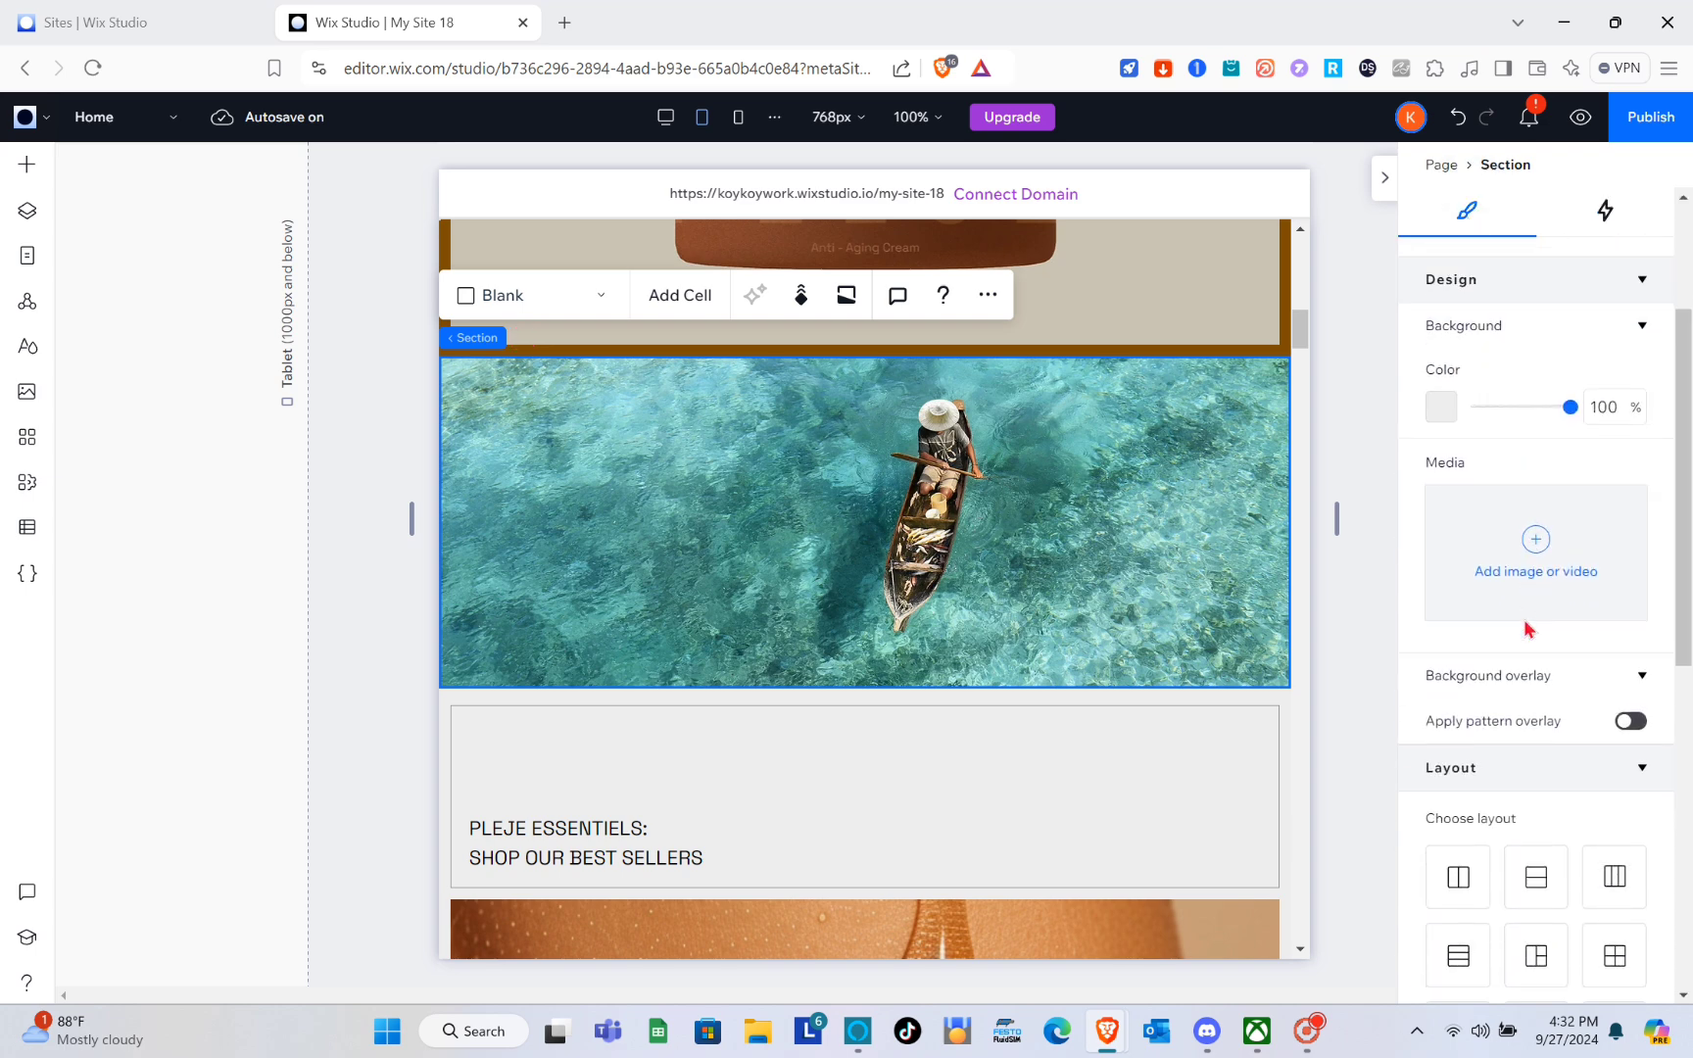
scroll(1527, 628, "up", 1)
scroll(1526, 628, "down", 1)
scroll(1526, 628, "down", 2)
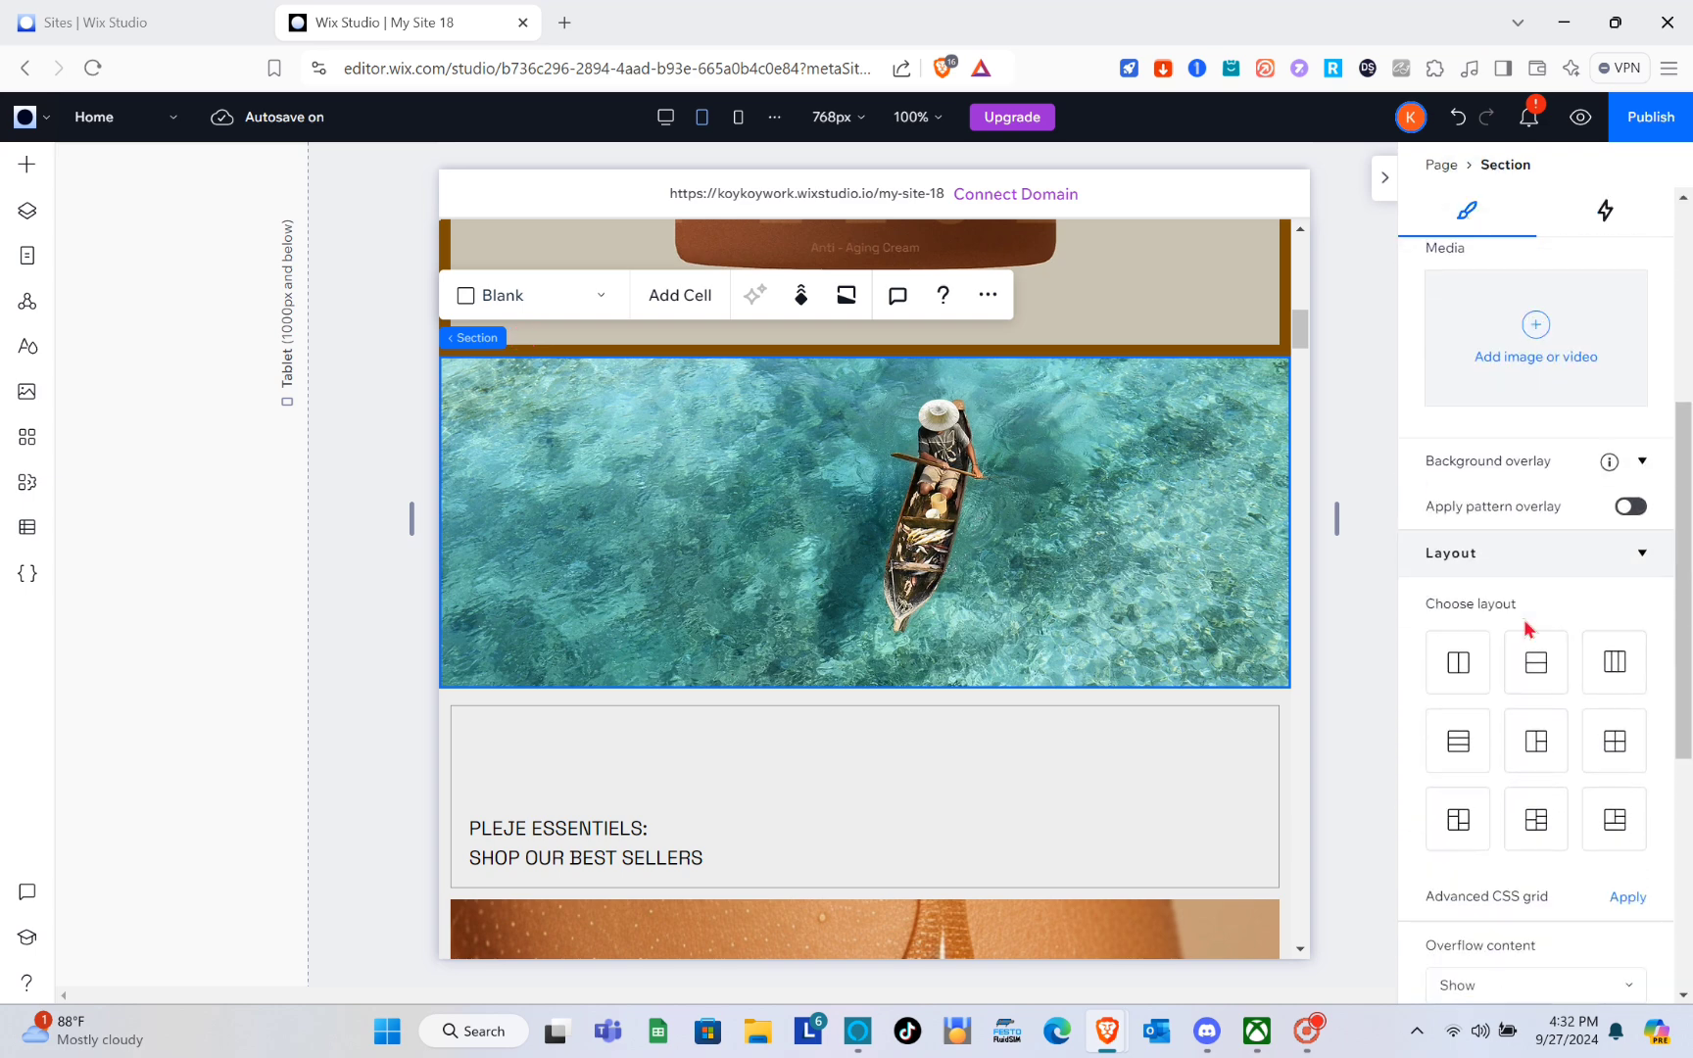
- Hide the inspector, open the Sample Page and switch it to the desktop breakpoint
scroll(1527, 628, "down", 6)
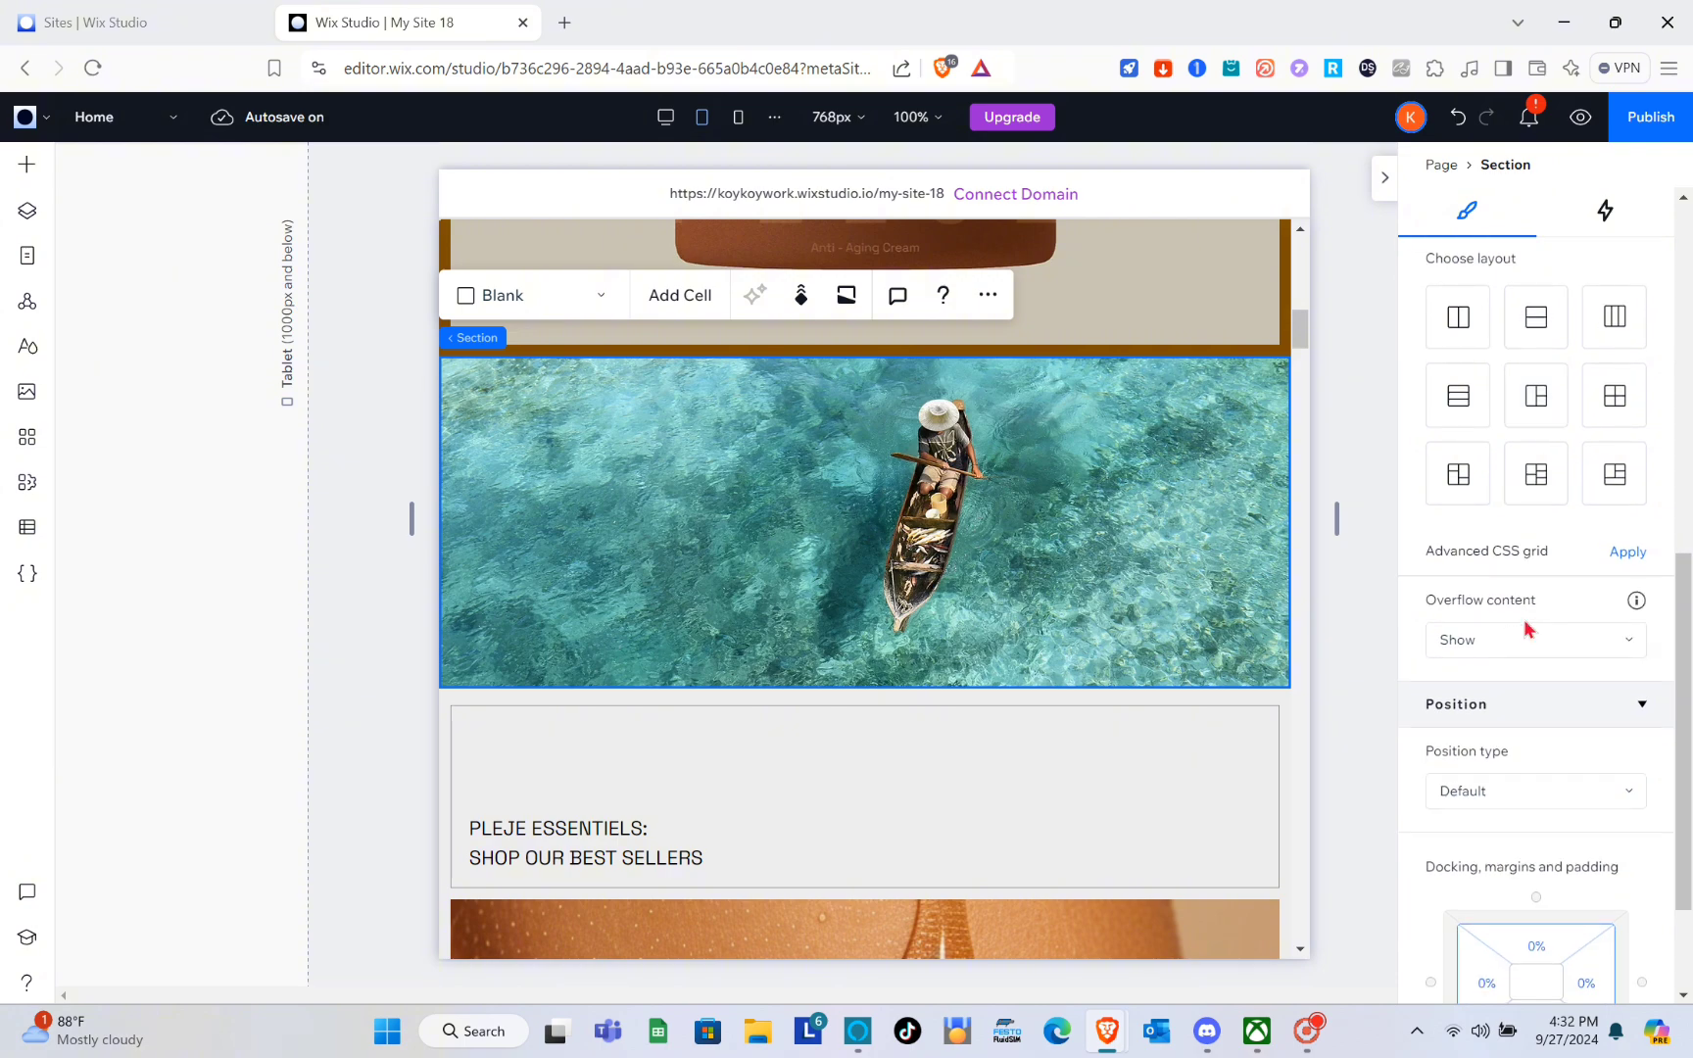
left_click(1385, 179)
scroll(1388, 579, "up", 6)
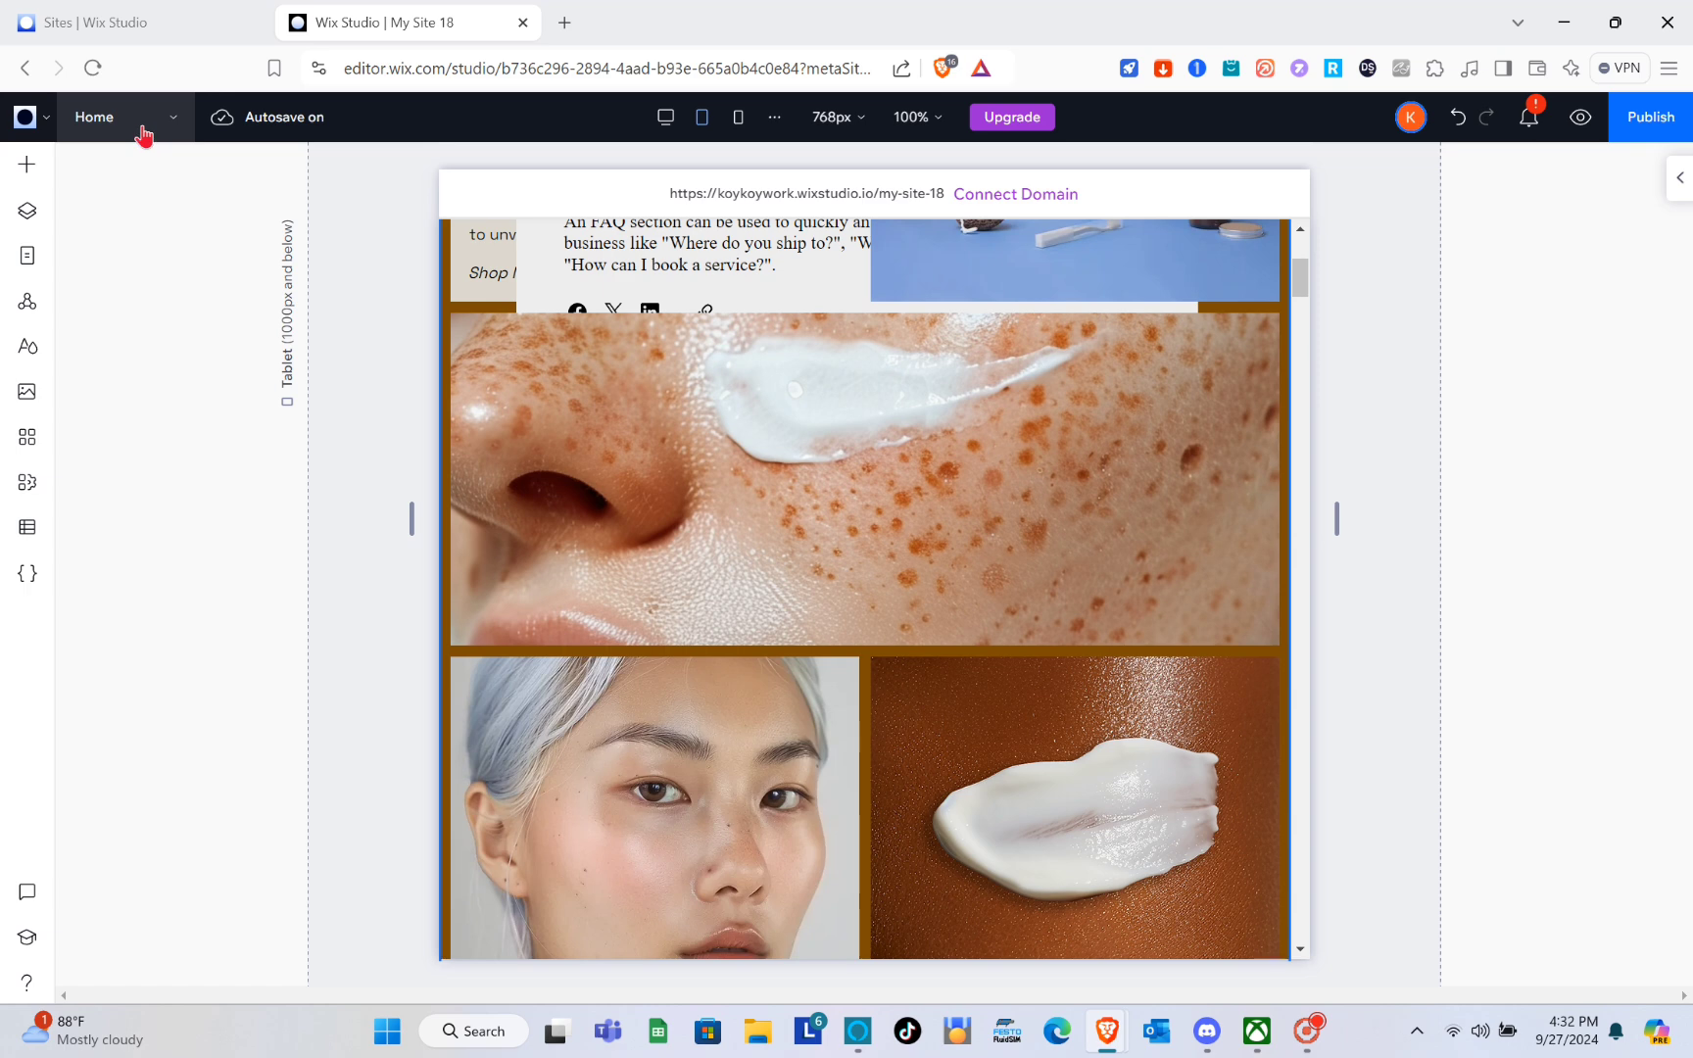
left_click(144, 134)
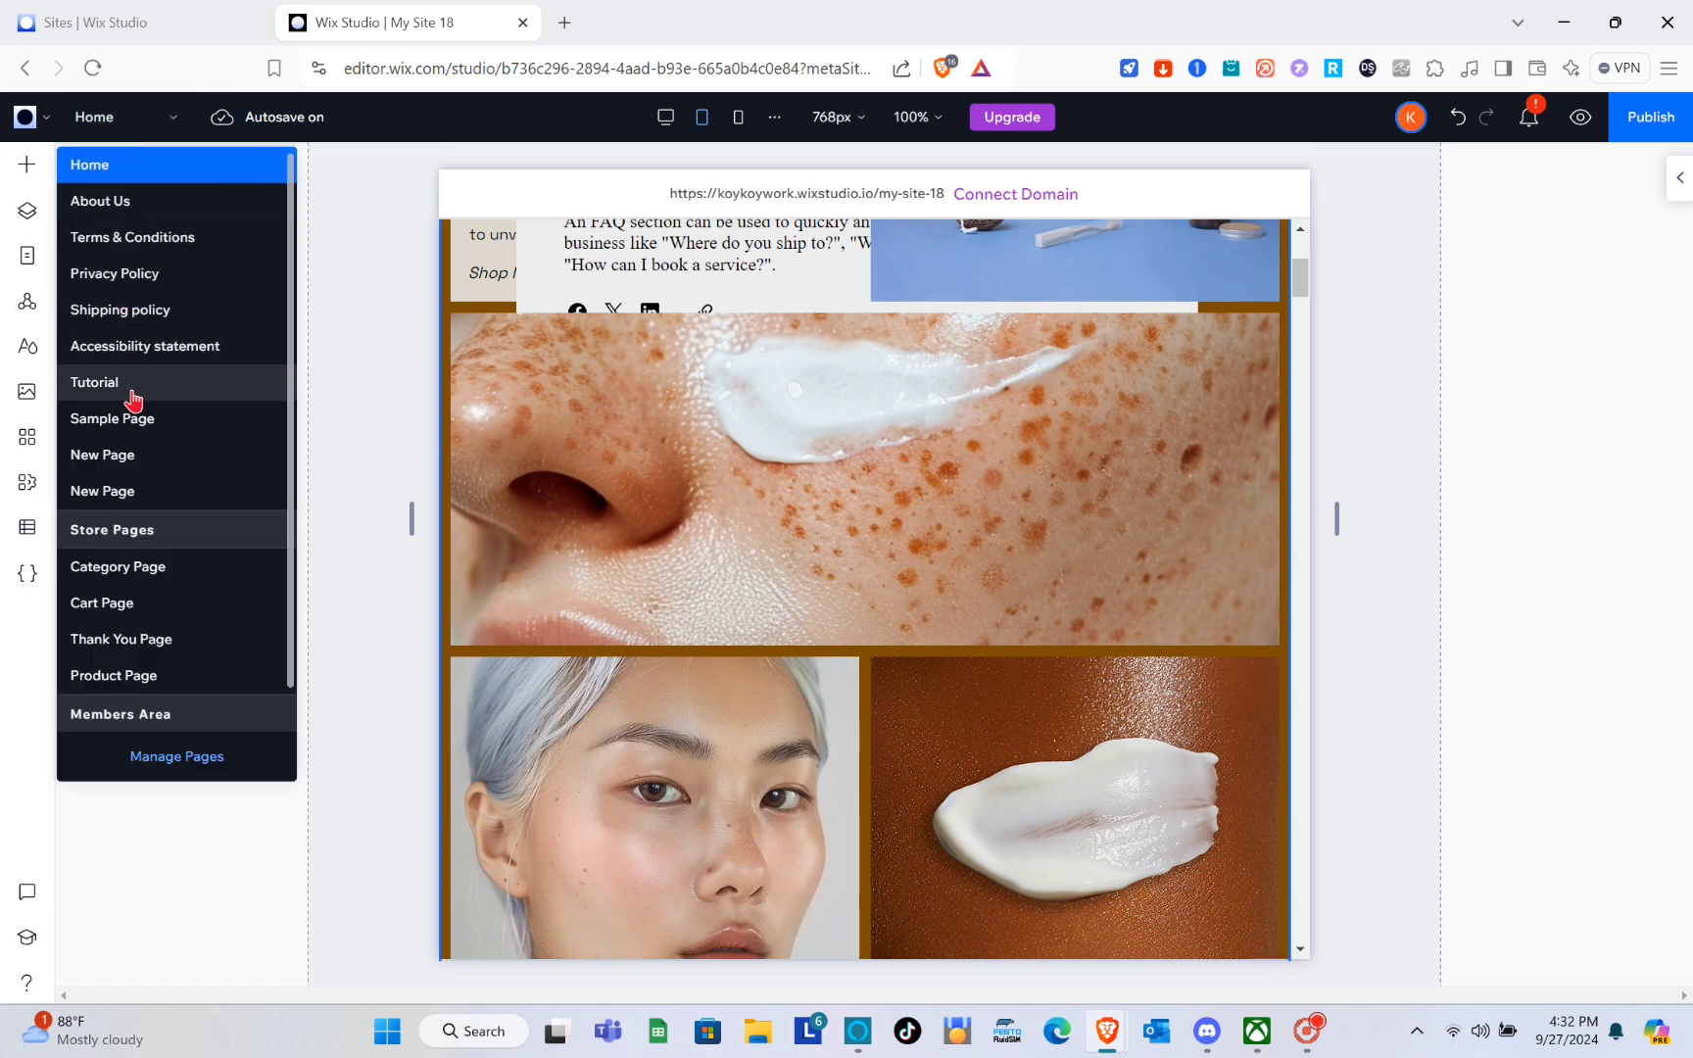
left_click(136, 423)
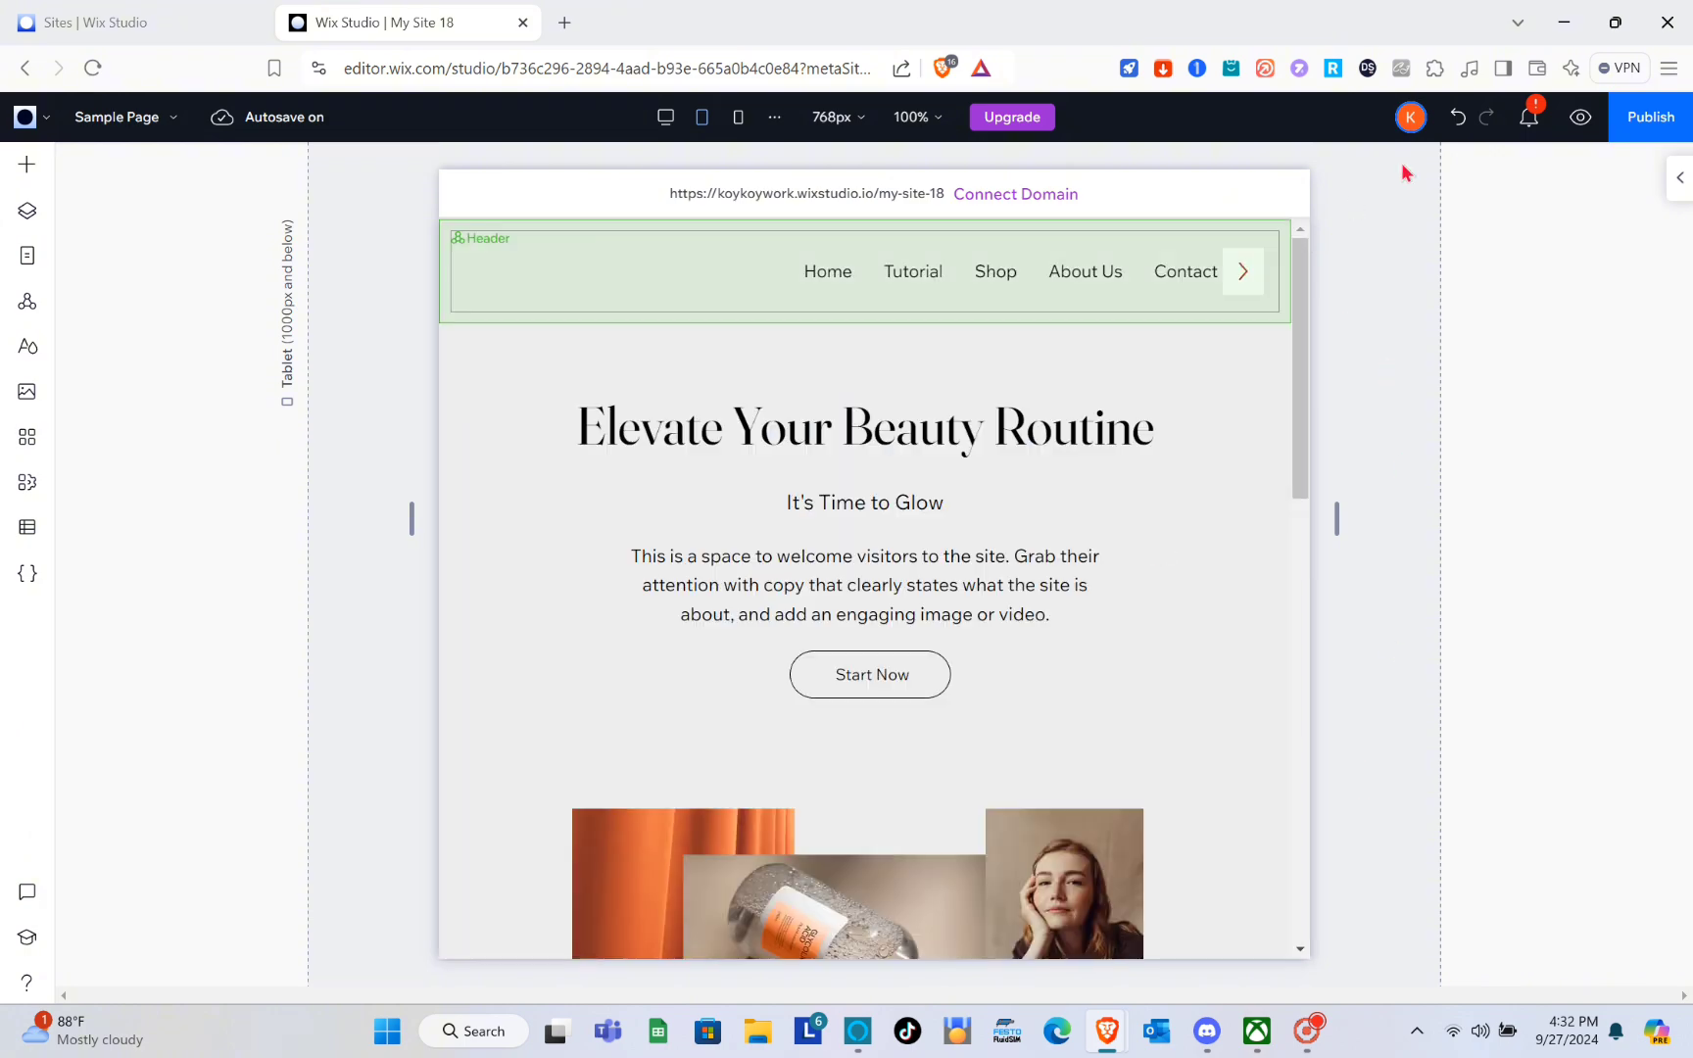
left_click(668, 119)
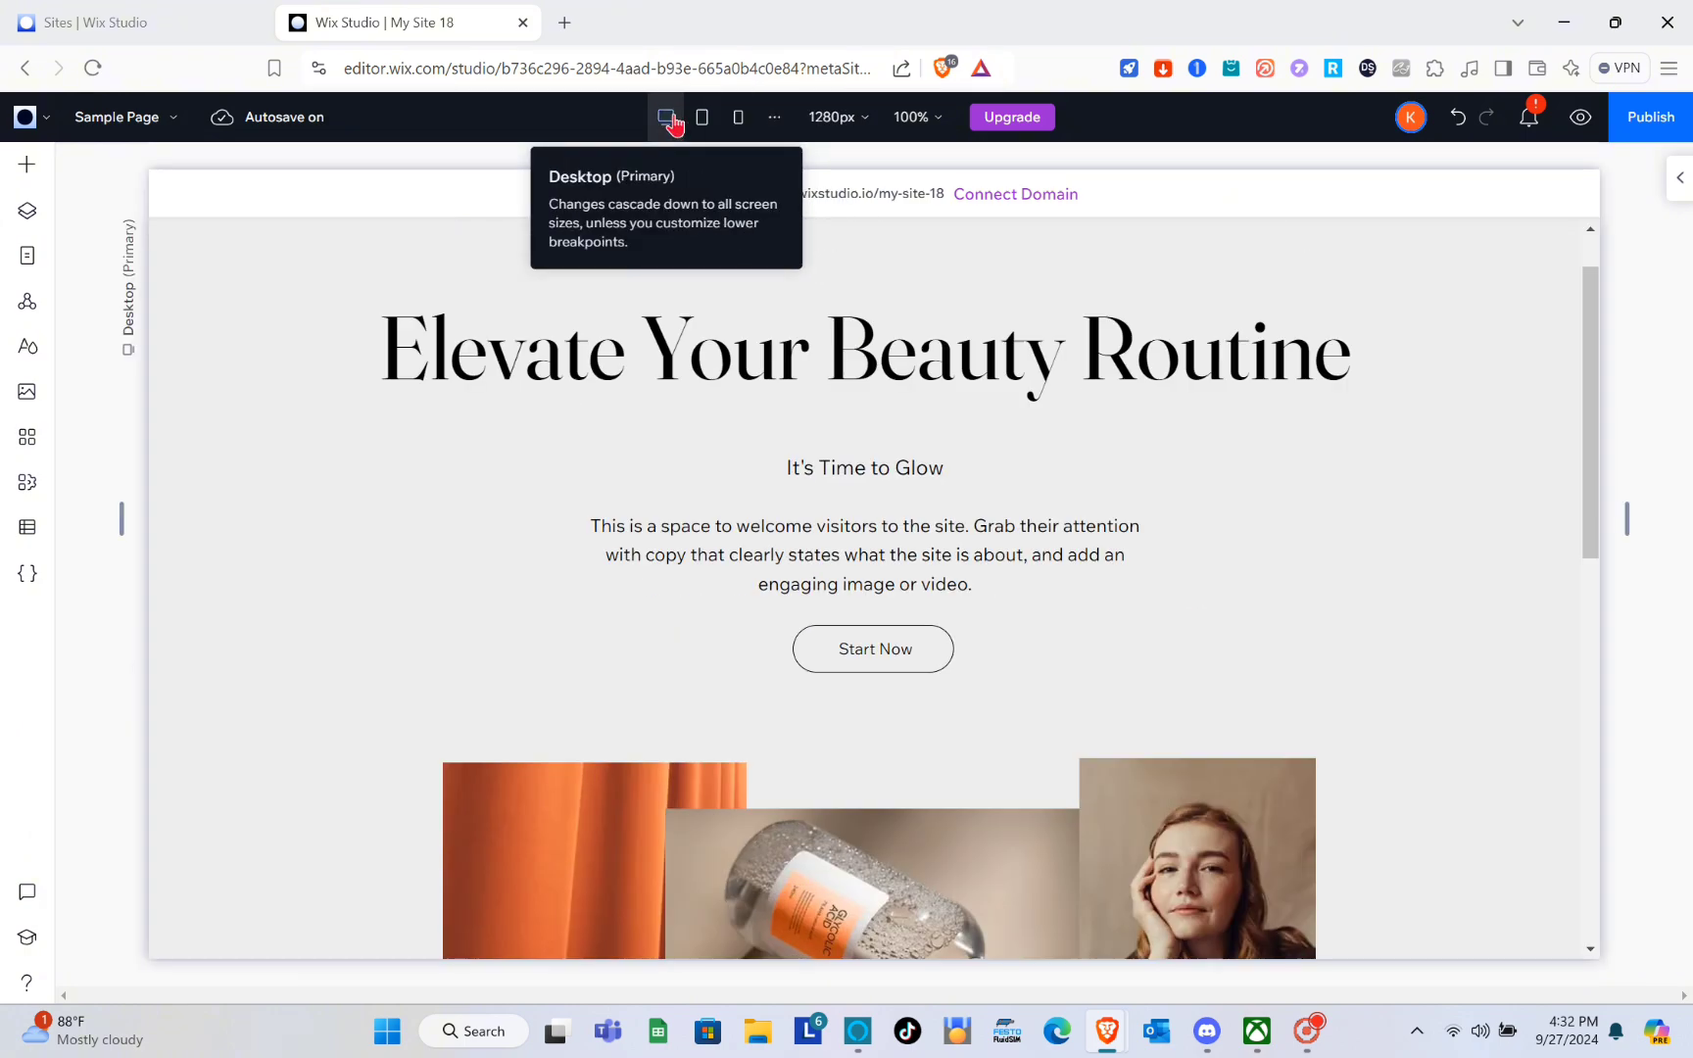
scroll(1176, 676, "down", 5)
scroll(1193, 713, "down", 5)
scroll(1195, 710, "up", 7)
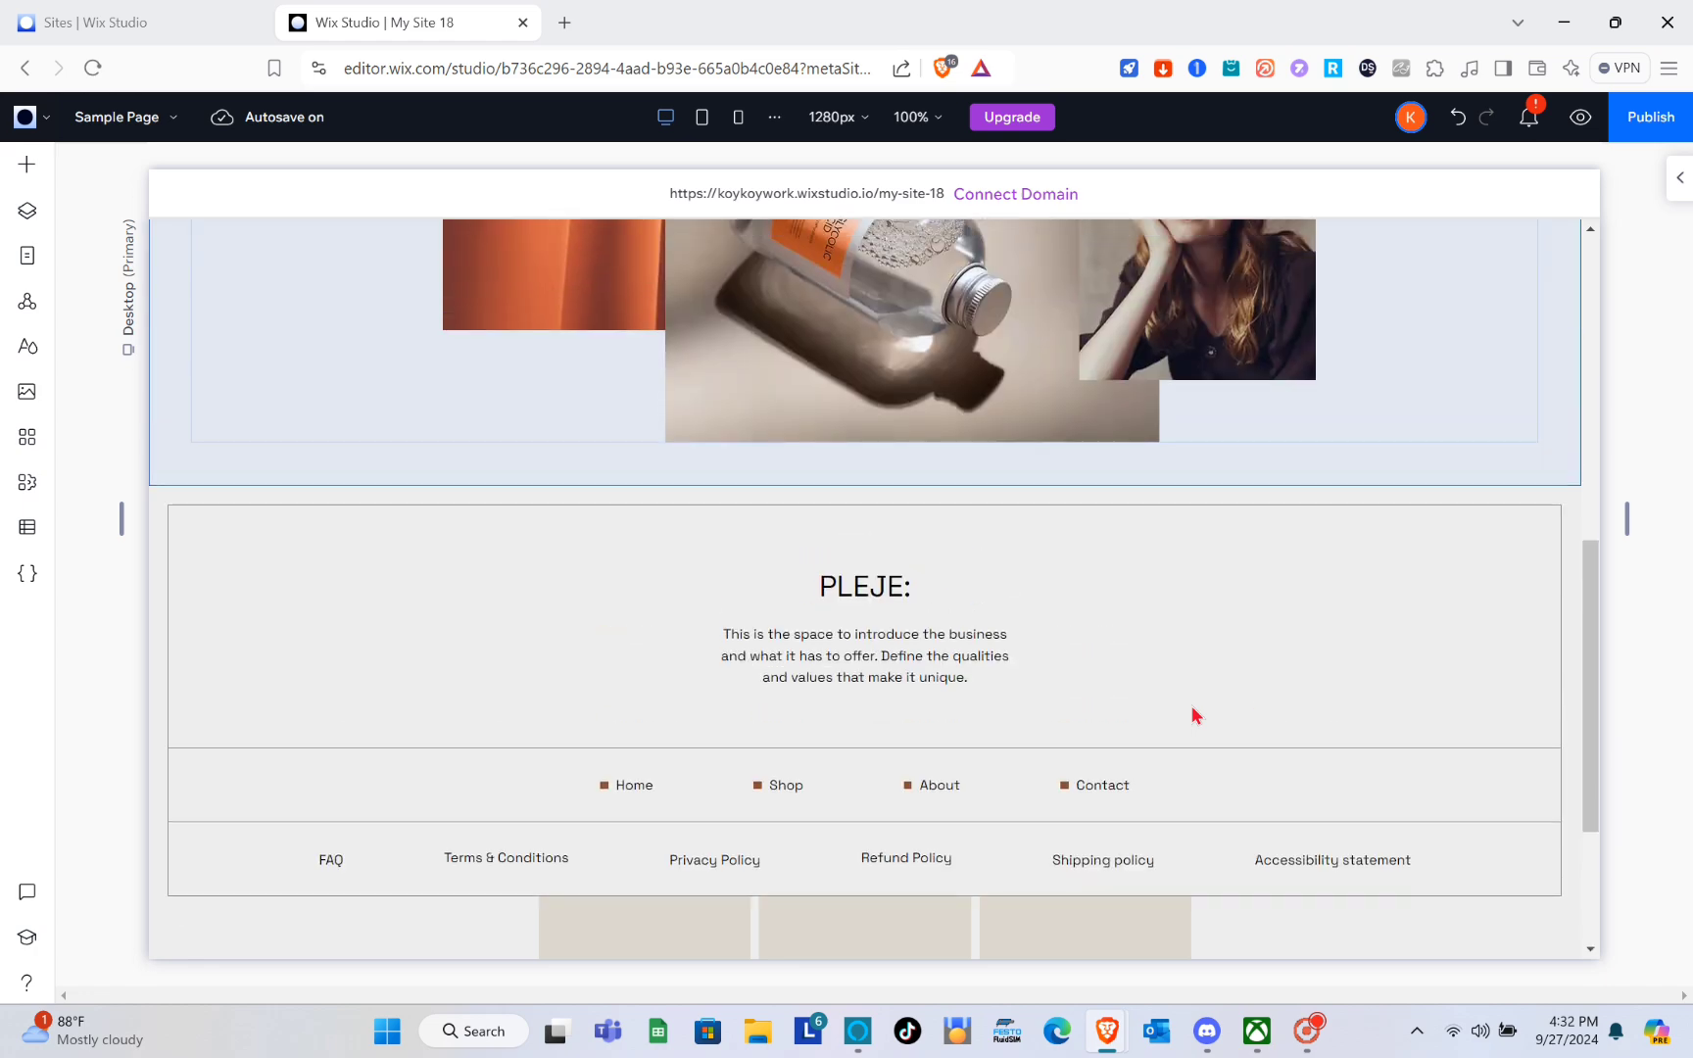
scroll(938, 576, "down", 2)
left_click(936, 575)
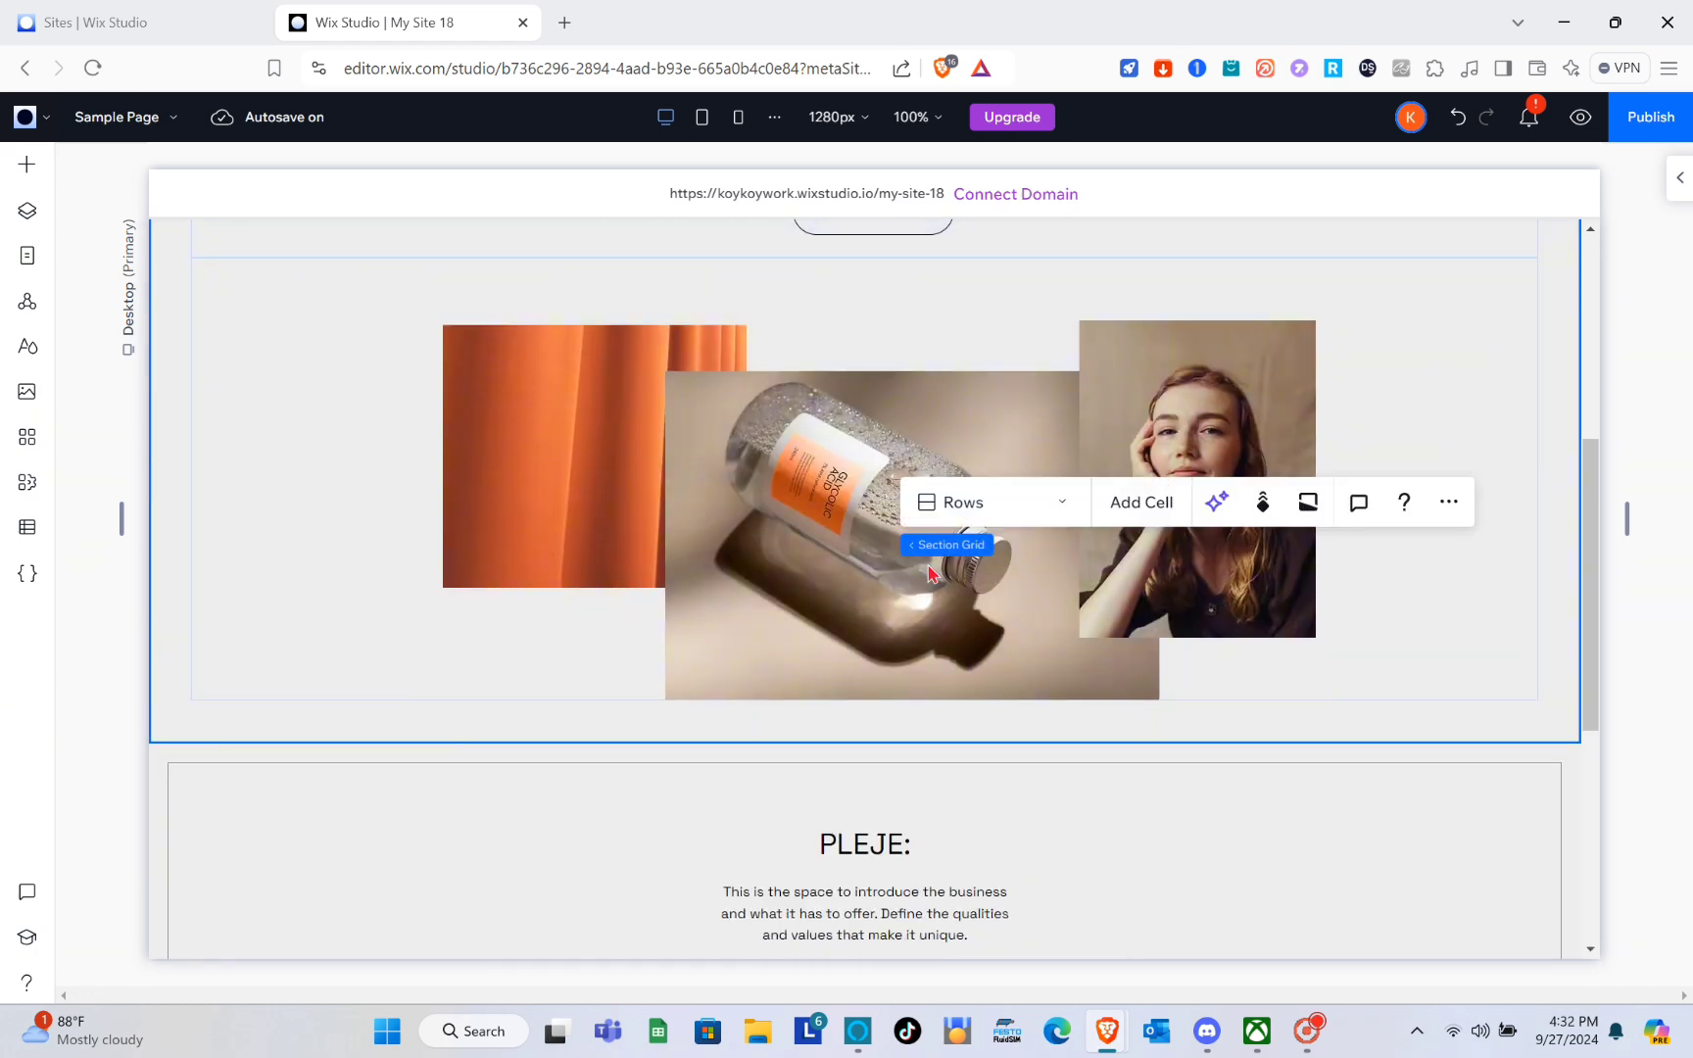
scroll(1136, 639, "up", 4)
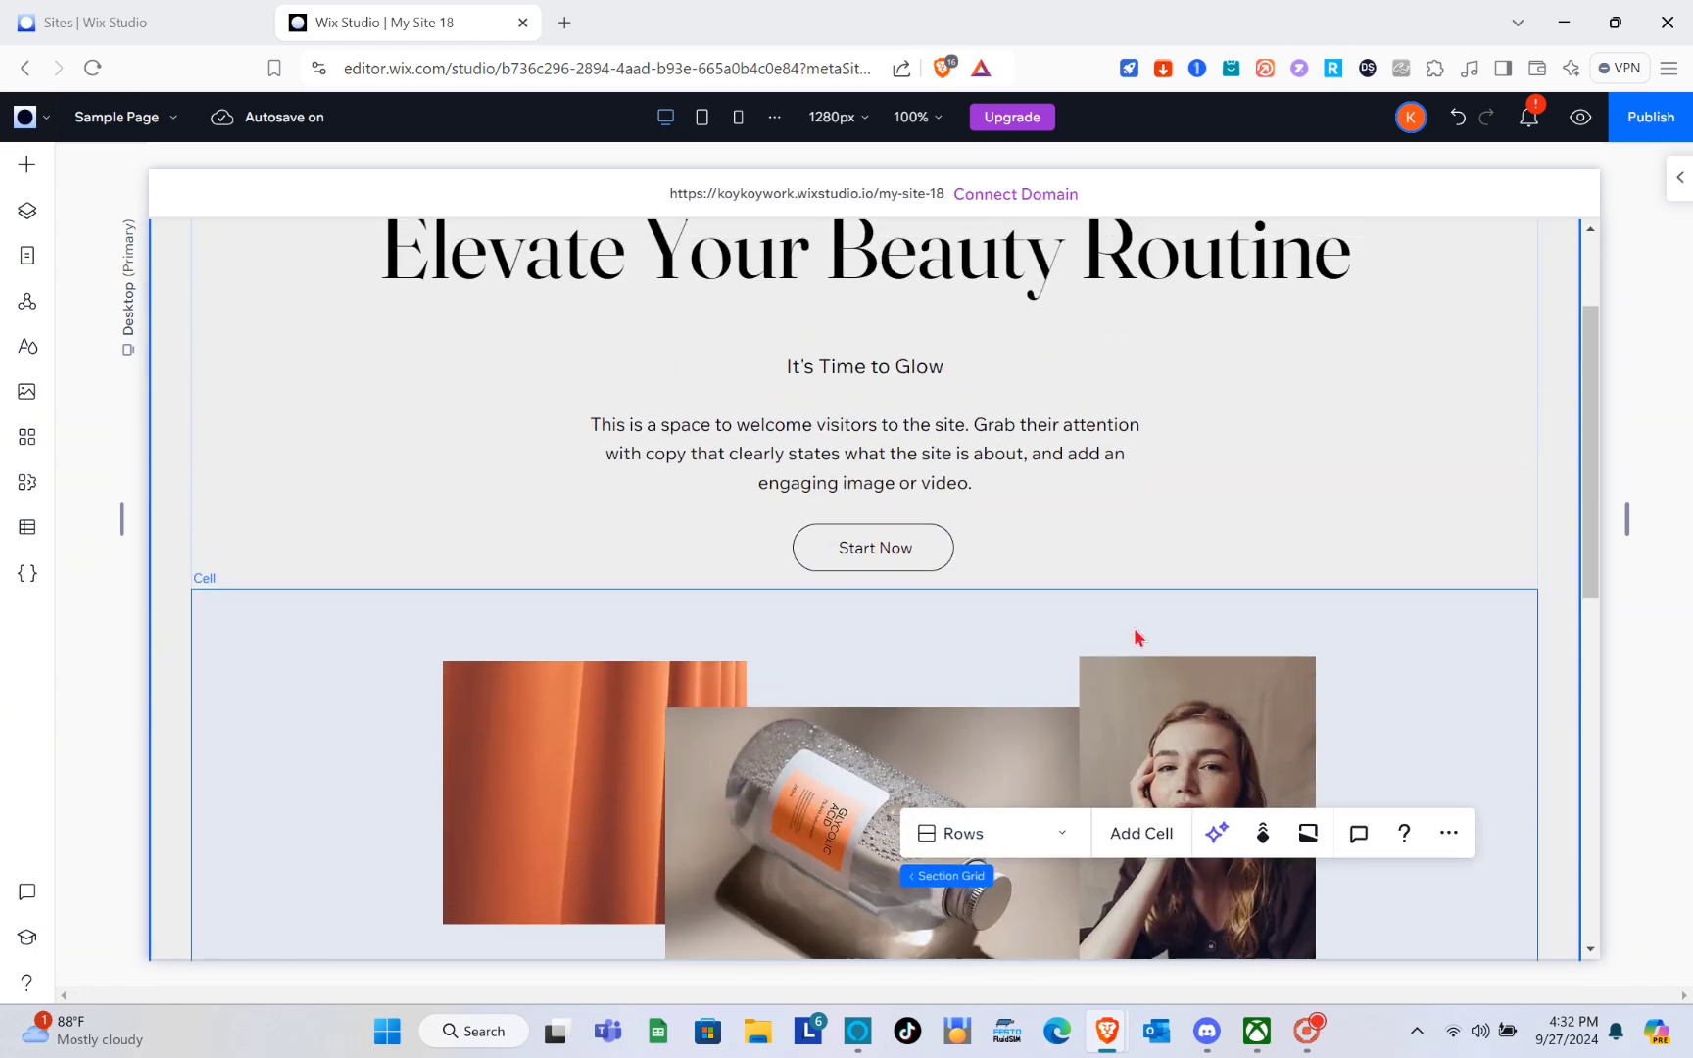
scroll(1134, 637, "down", 3)
scroll(1134, 637, "down", 2)
scroll(1137, 635, "up", 4)
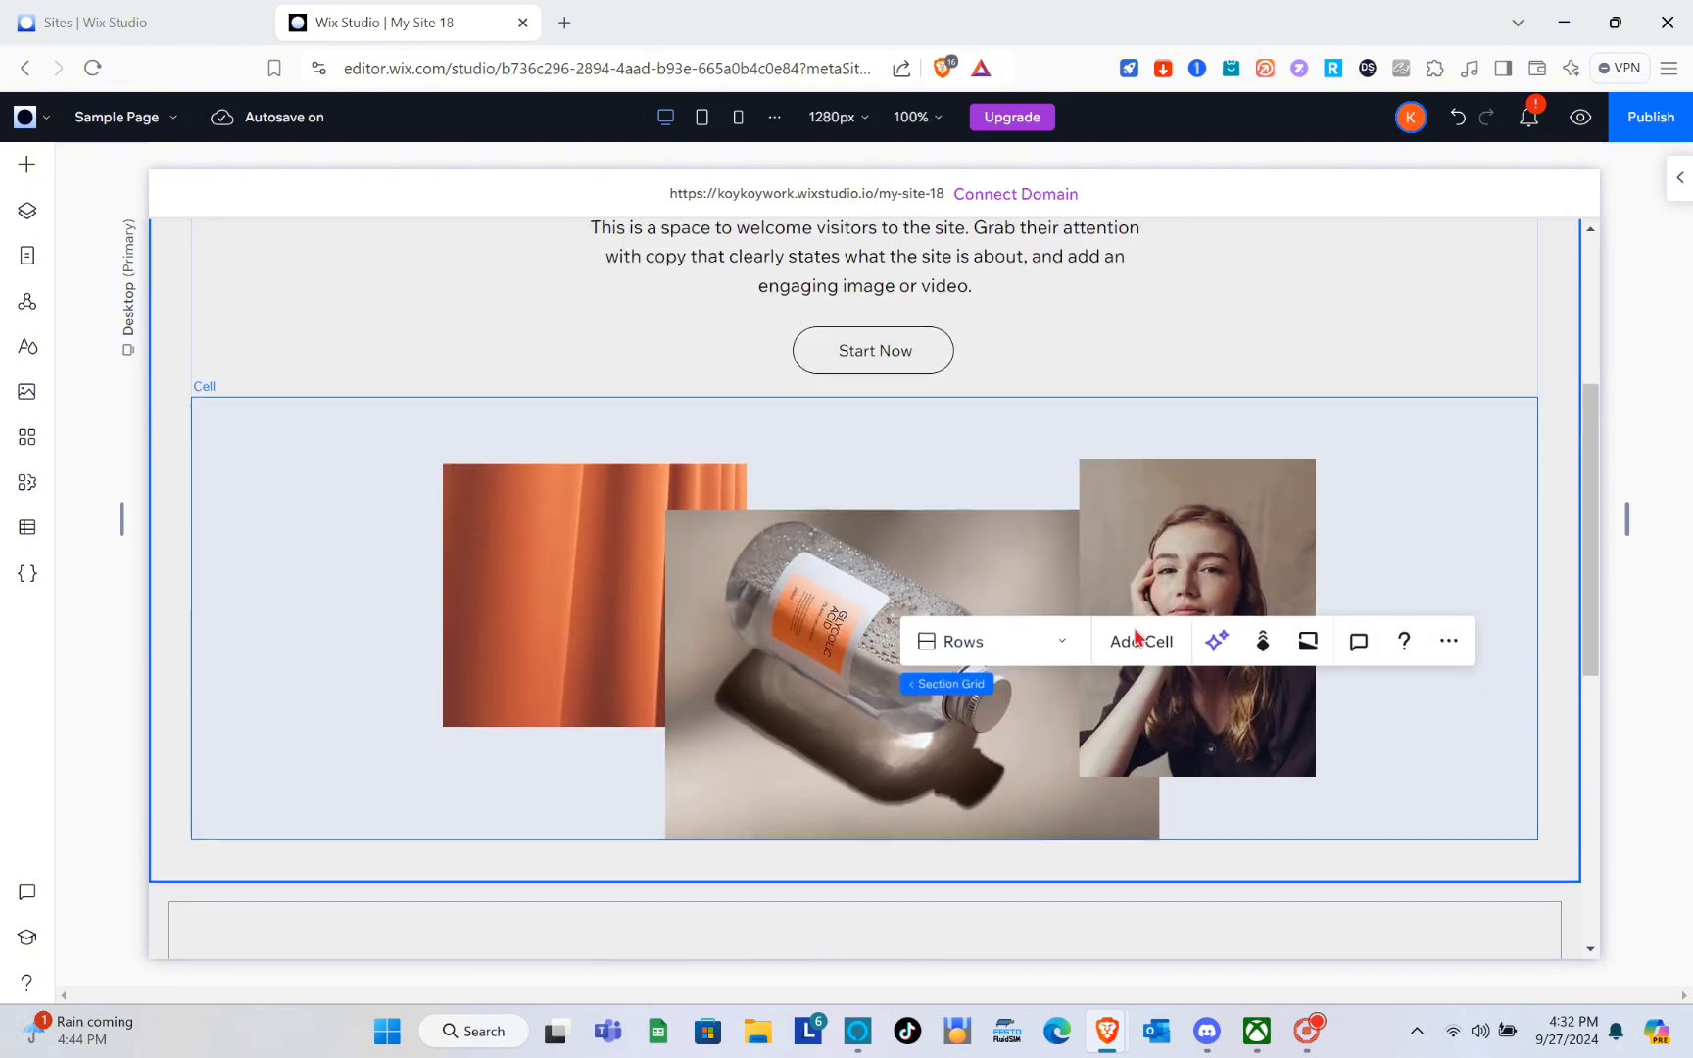
- Select the cell holding the Elevate Your Beauty Routine text and examine its design and background color settings in the inspector
left_click(1161, 336)
scroll(1162, 333, "down", 4)
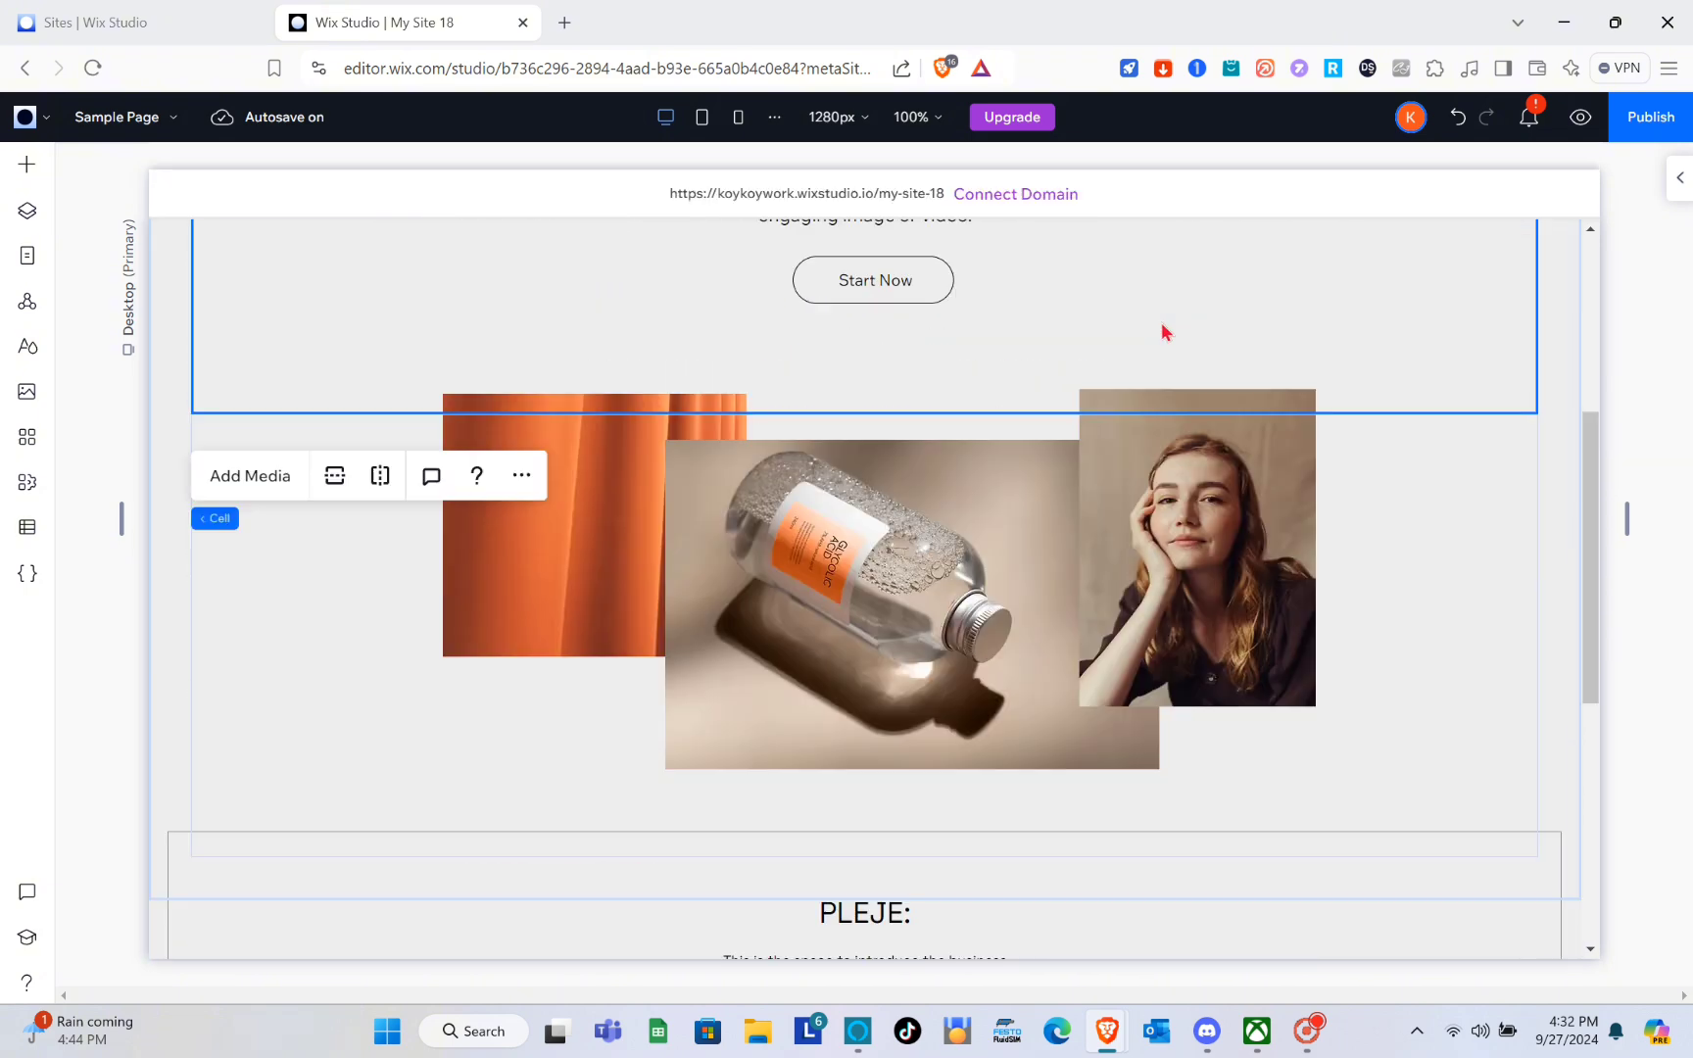
scroll(1163, 331, "up", 5)
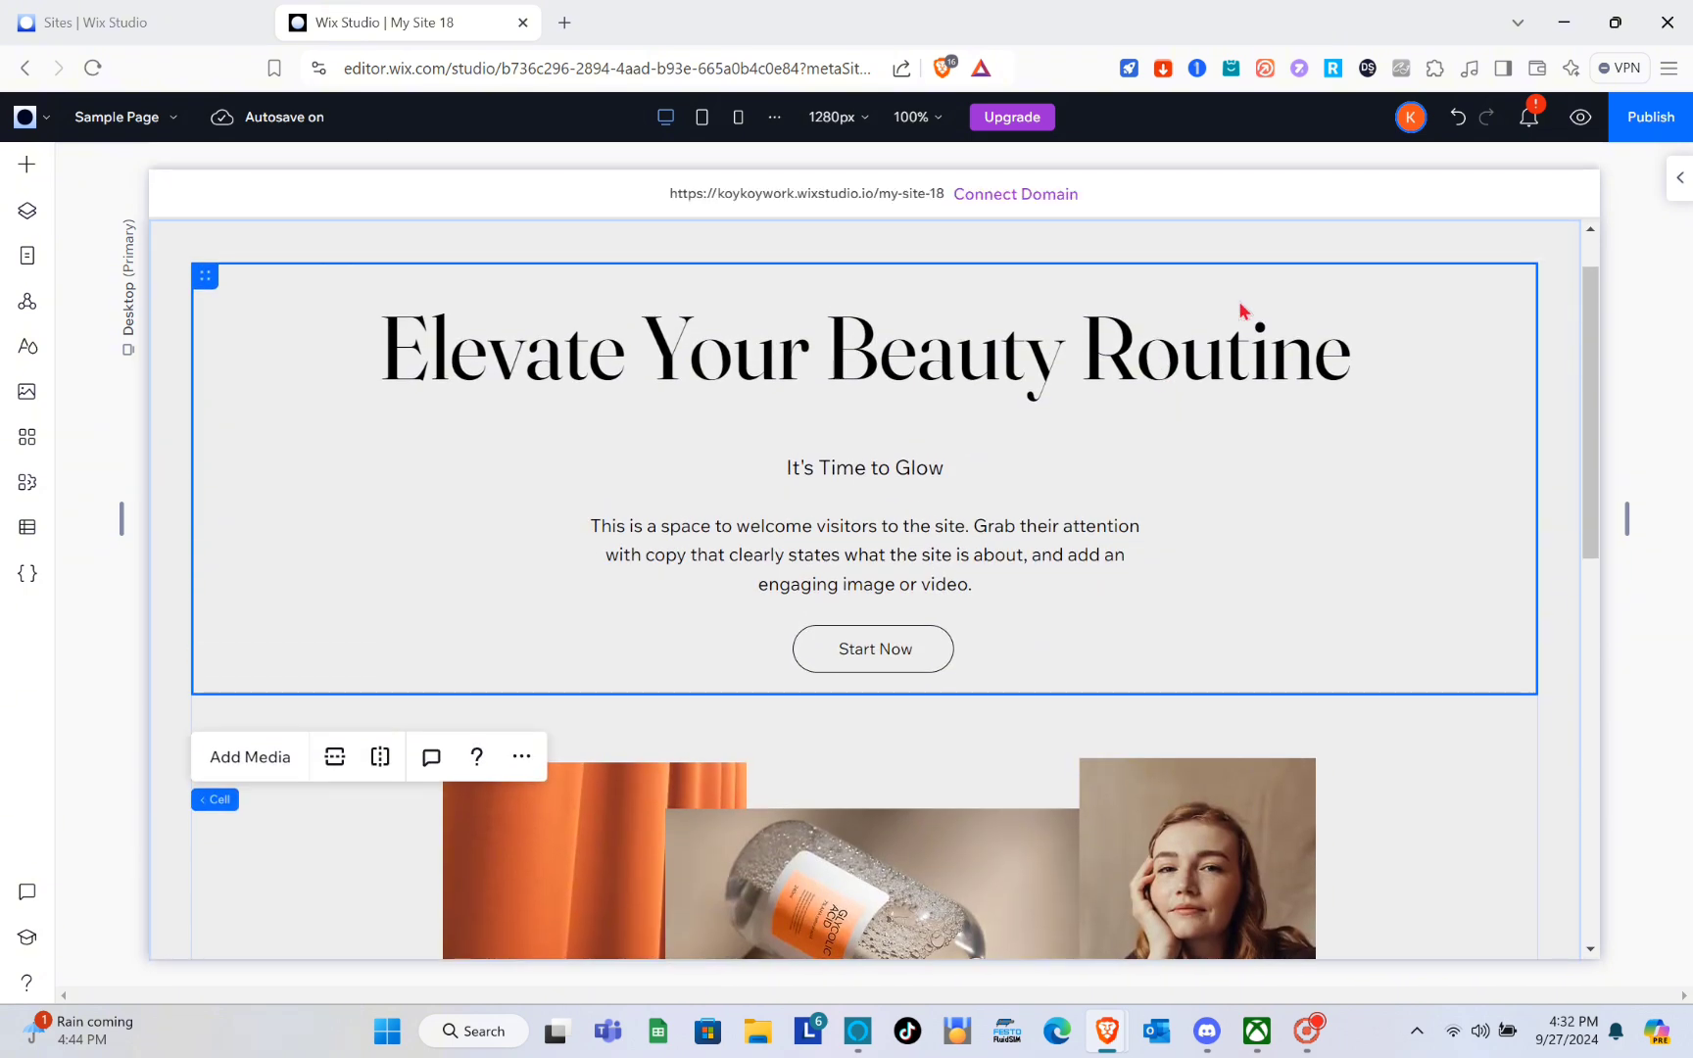
left_click(1679, 178)
scroll(1525, 593, "down", 1)
scroll(1525, 593, "down", 8)
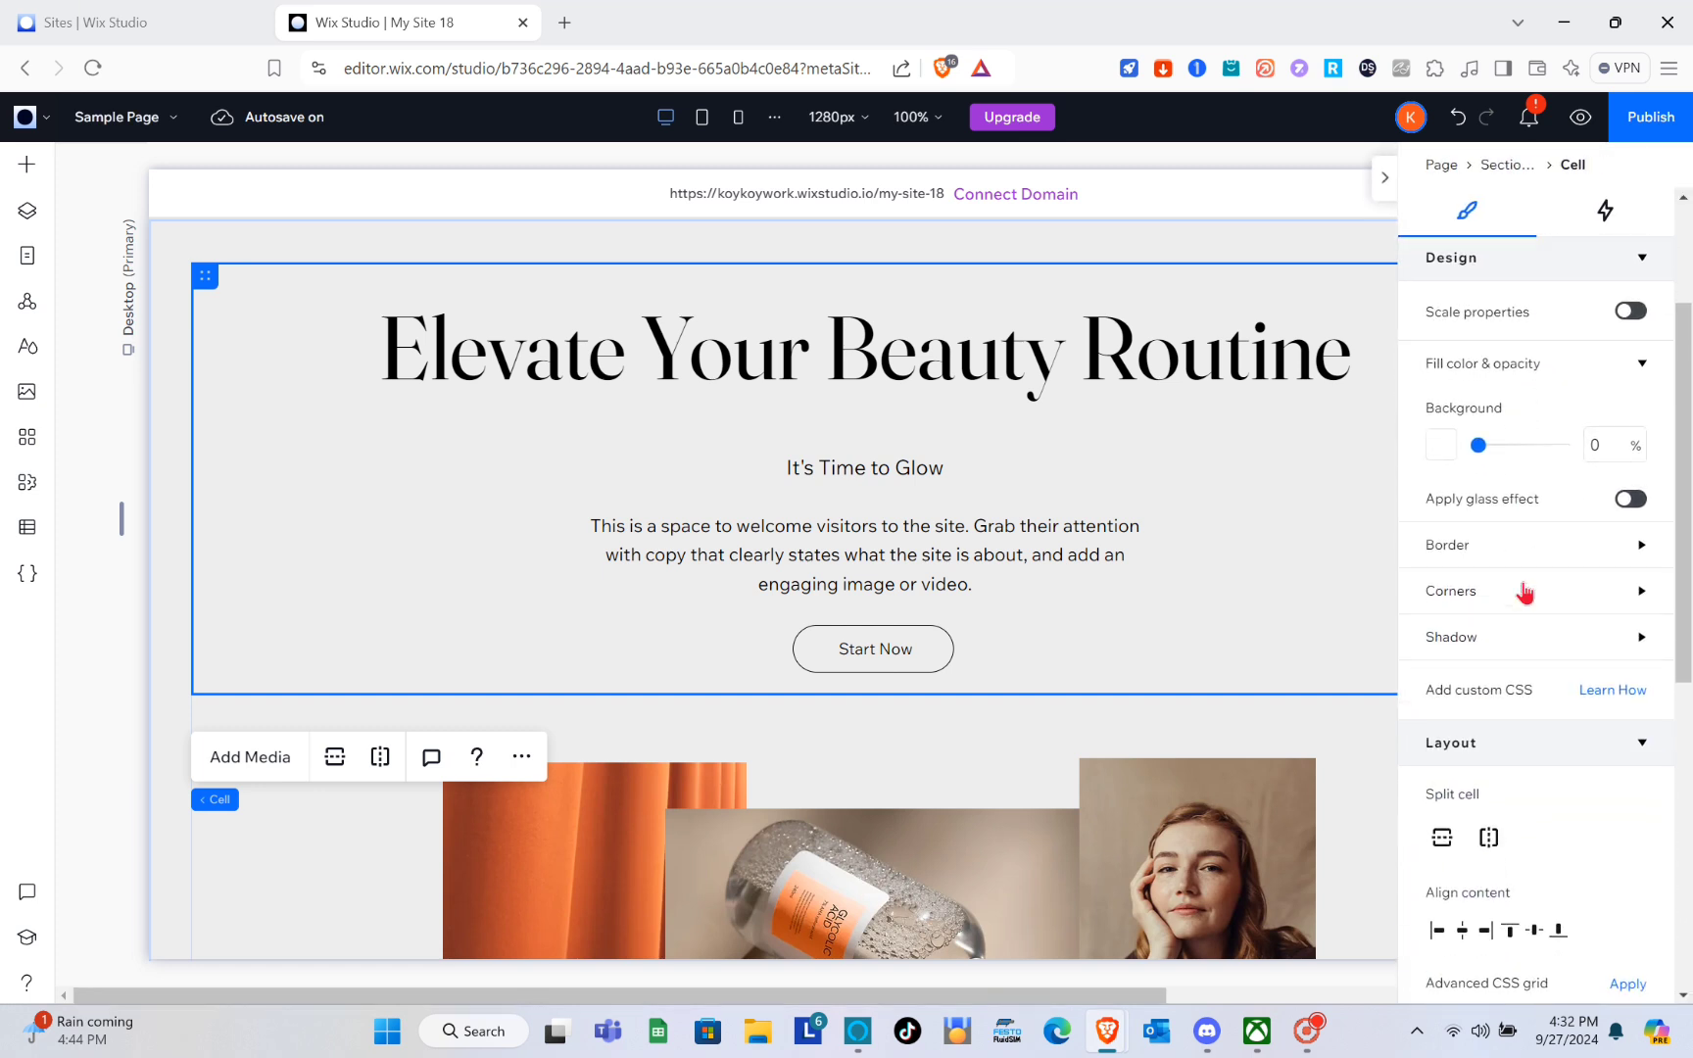
scroll(1524, 592, "up", 8)
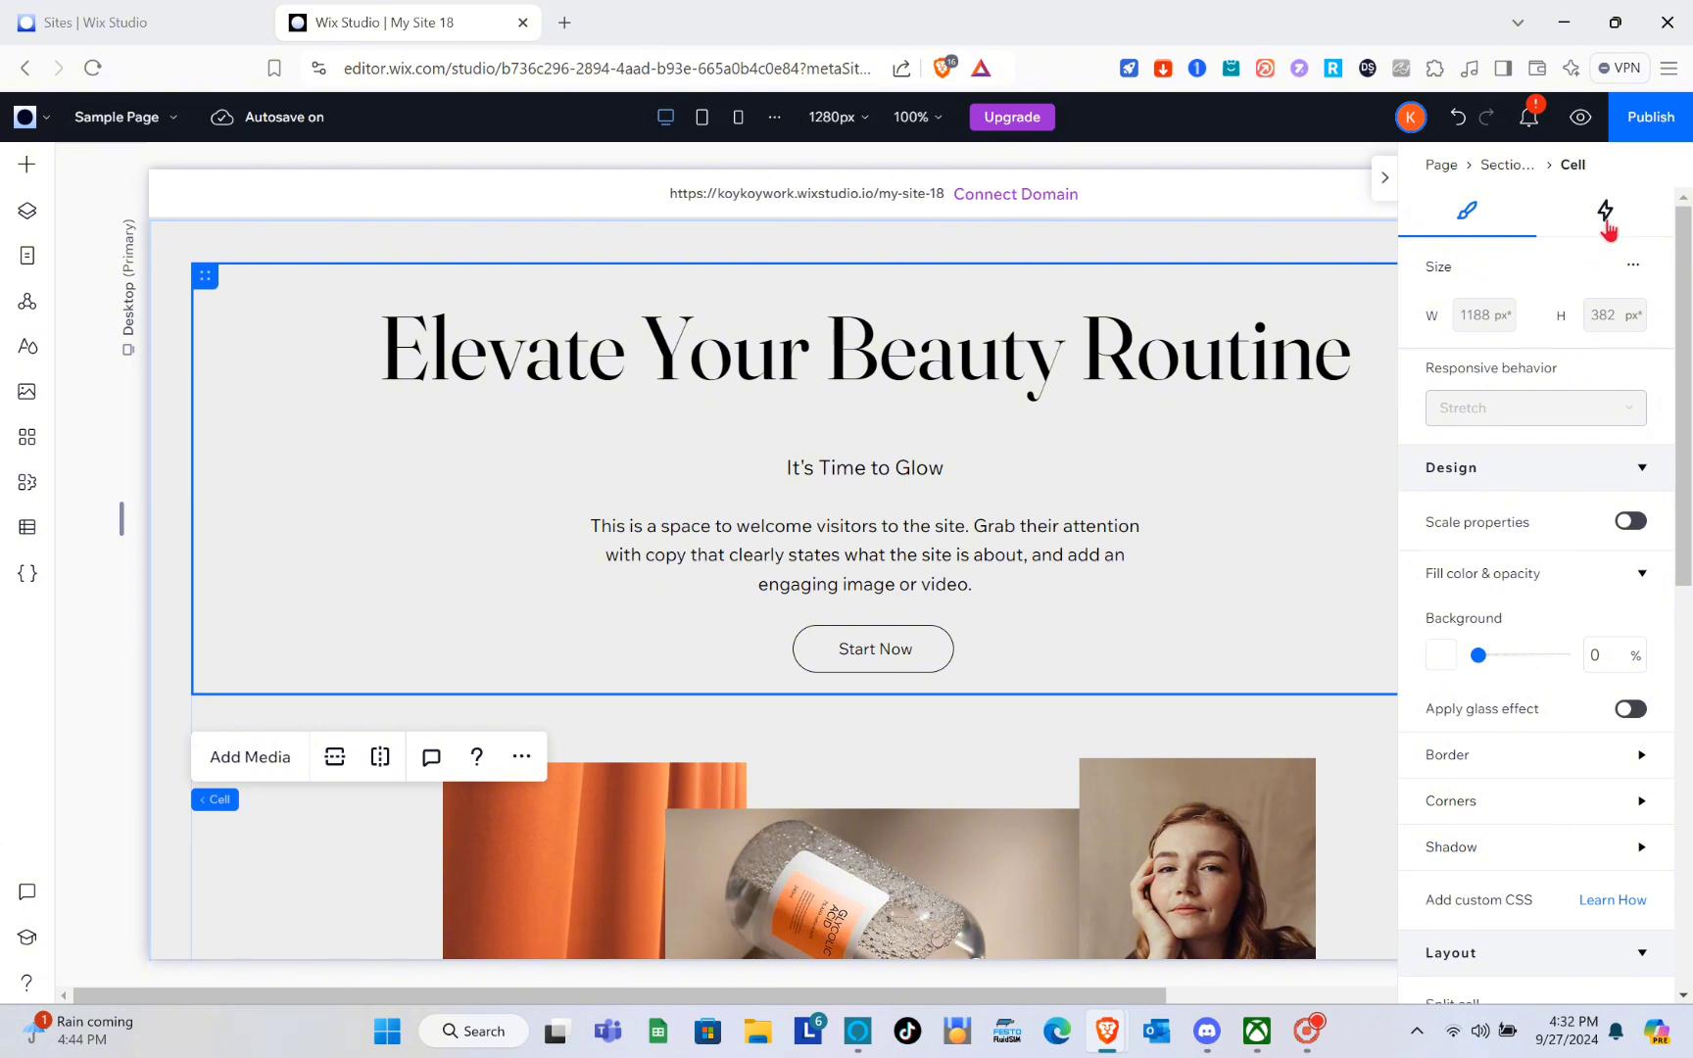
left_click(1442, 654)
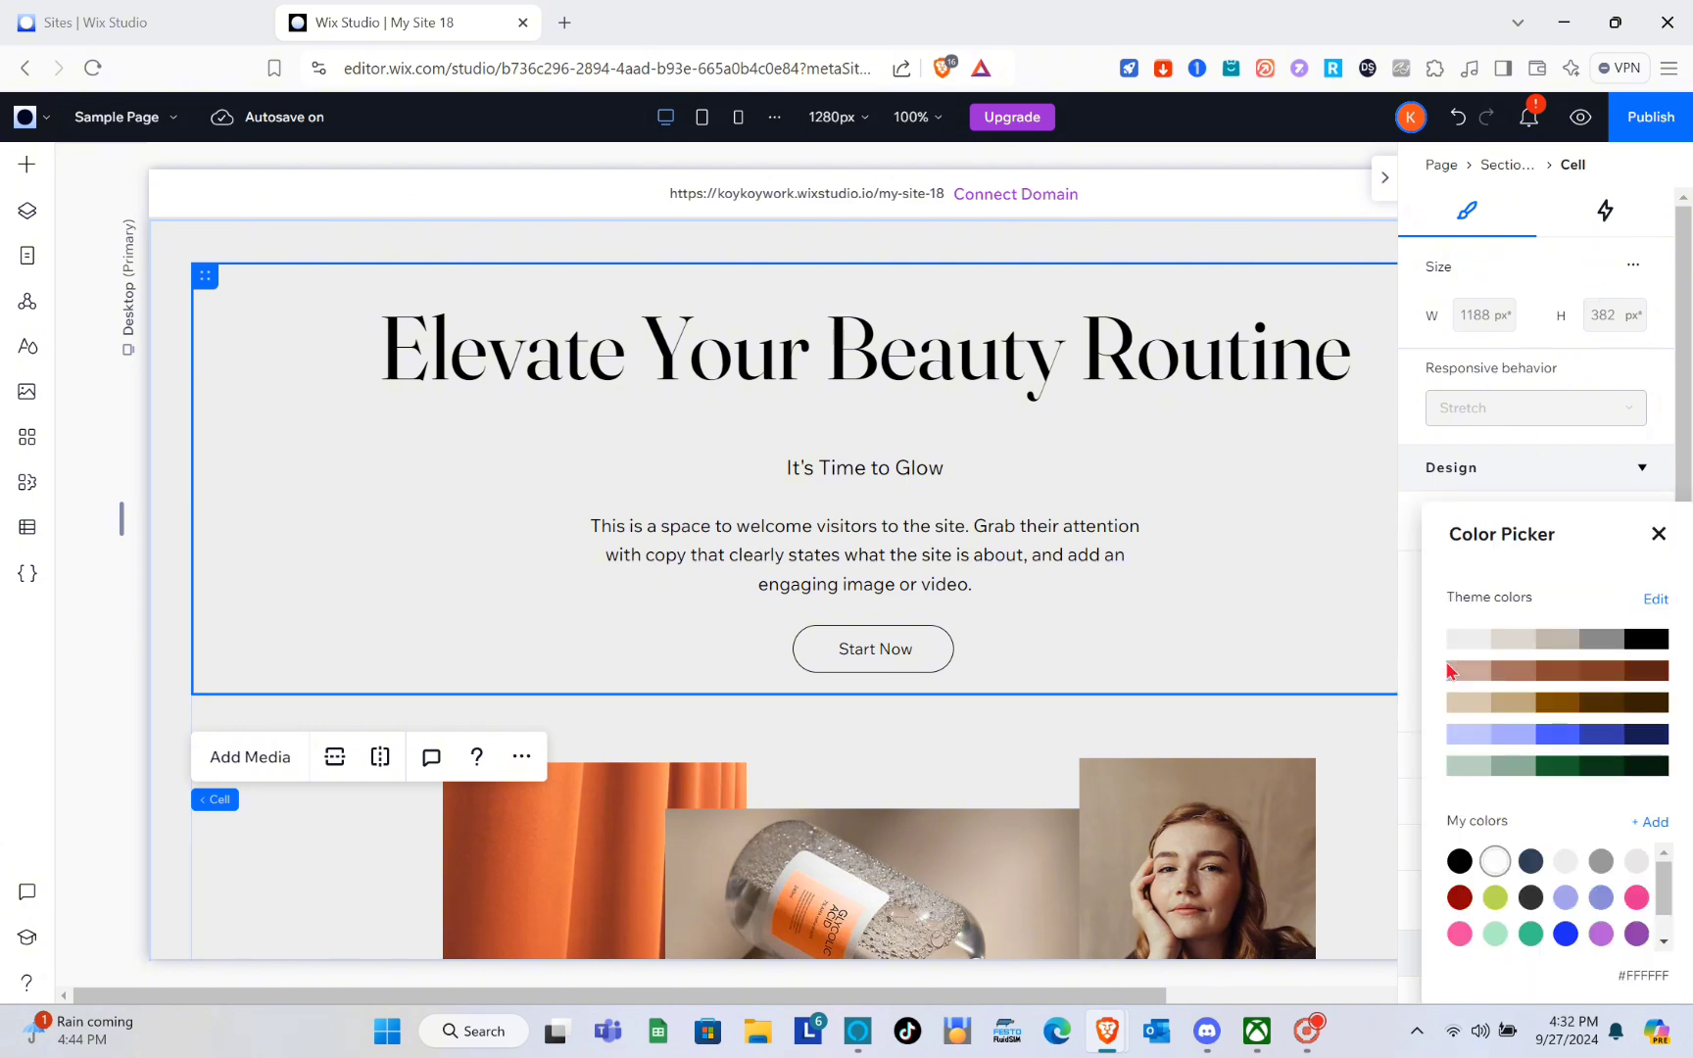
left_click(1658, 534)
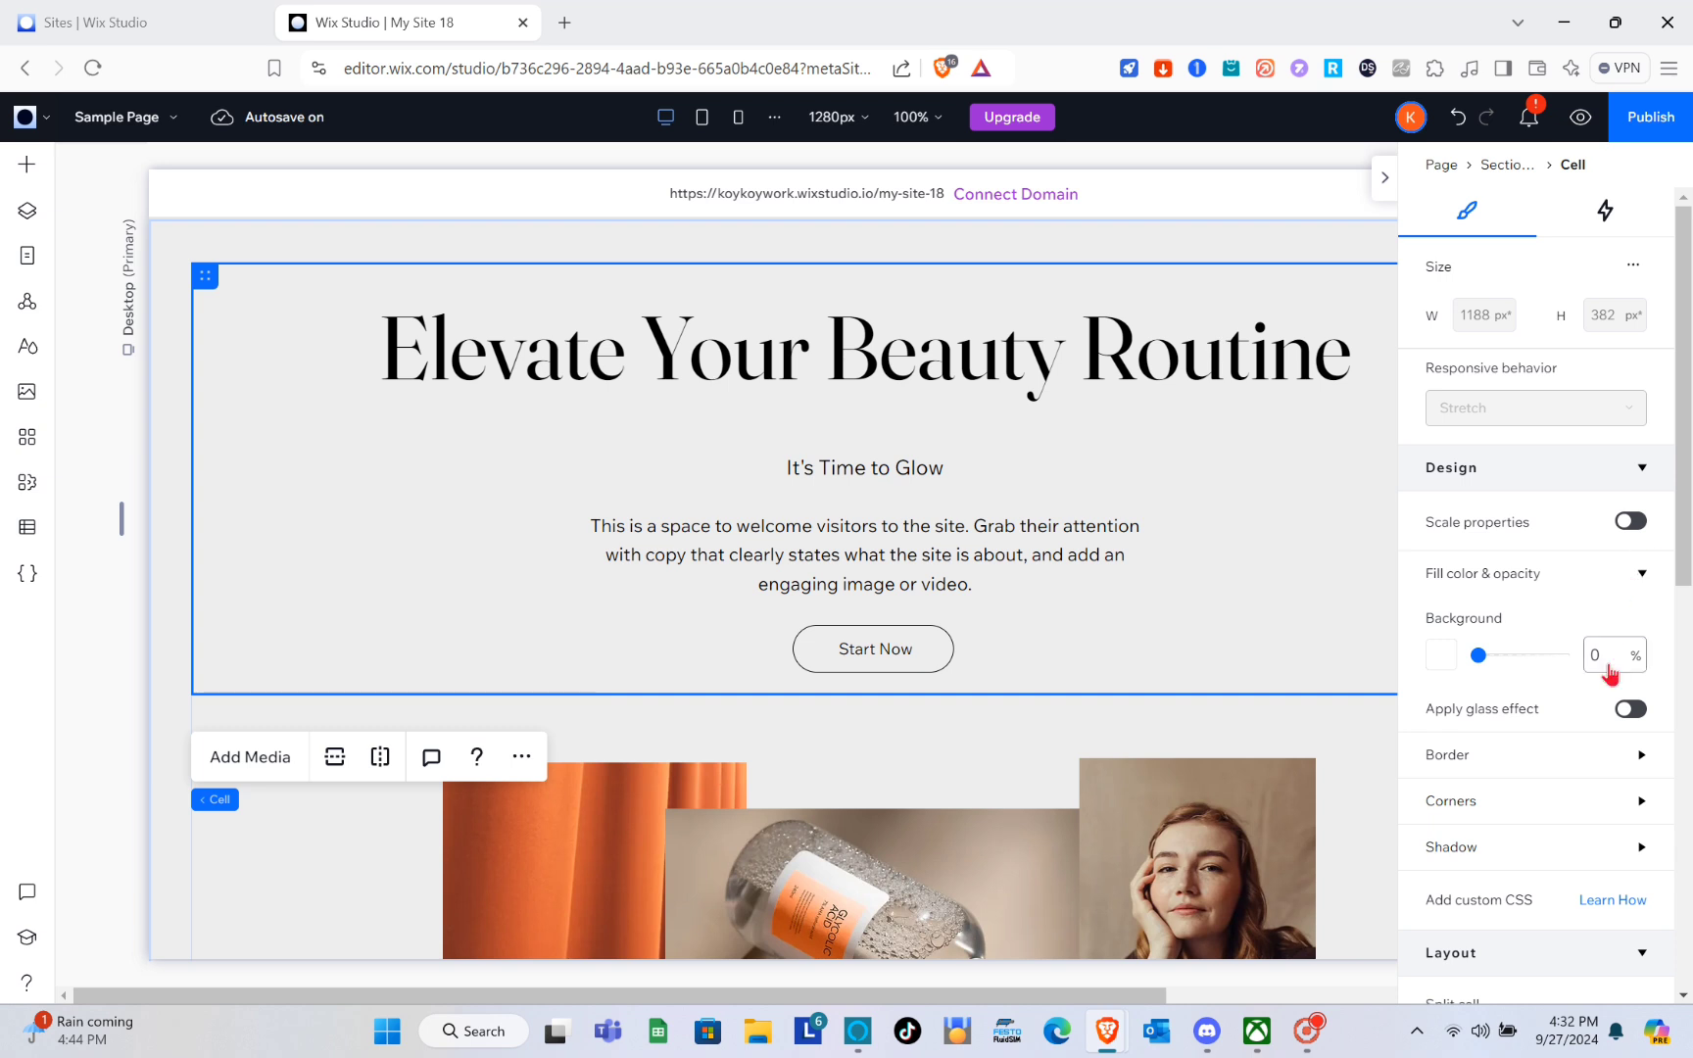
- Add a Parallax scroll animation with animation type In to the heading text cell
left_click(1601, 216)
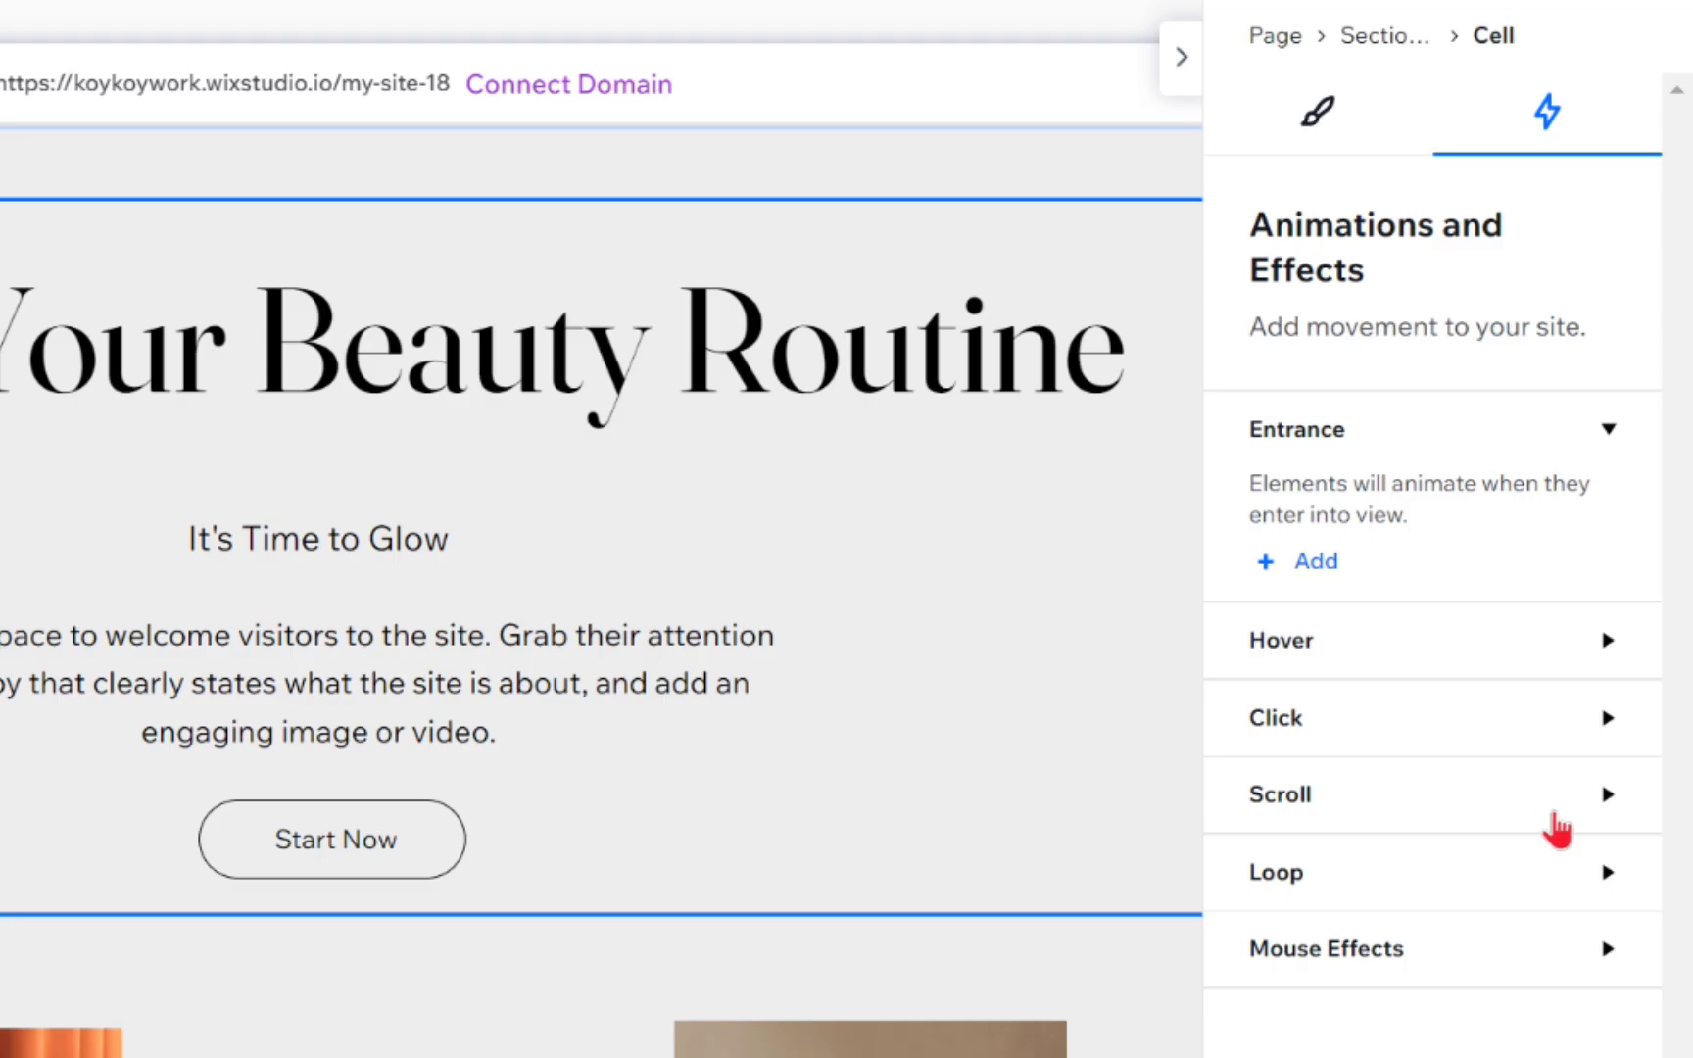
left_click(1606, 628)
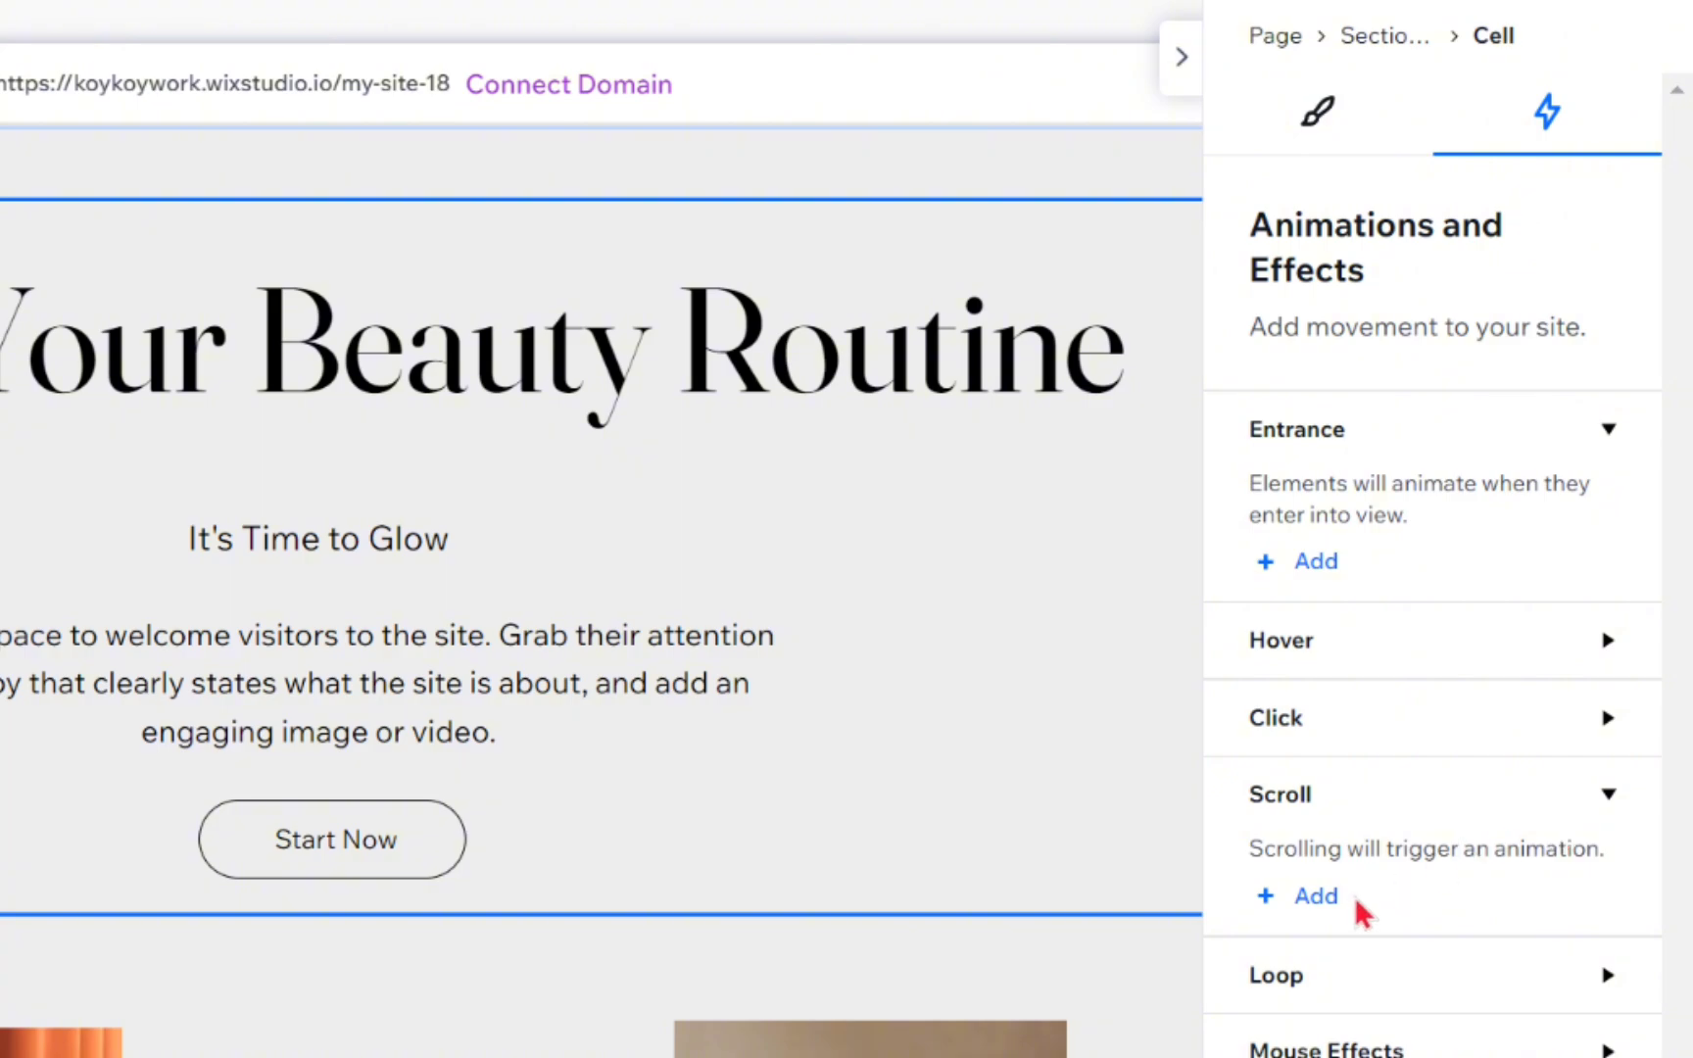
left_click(1316, 894)
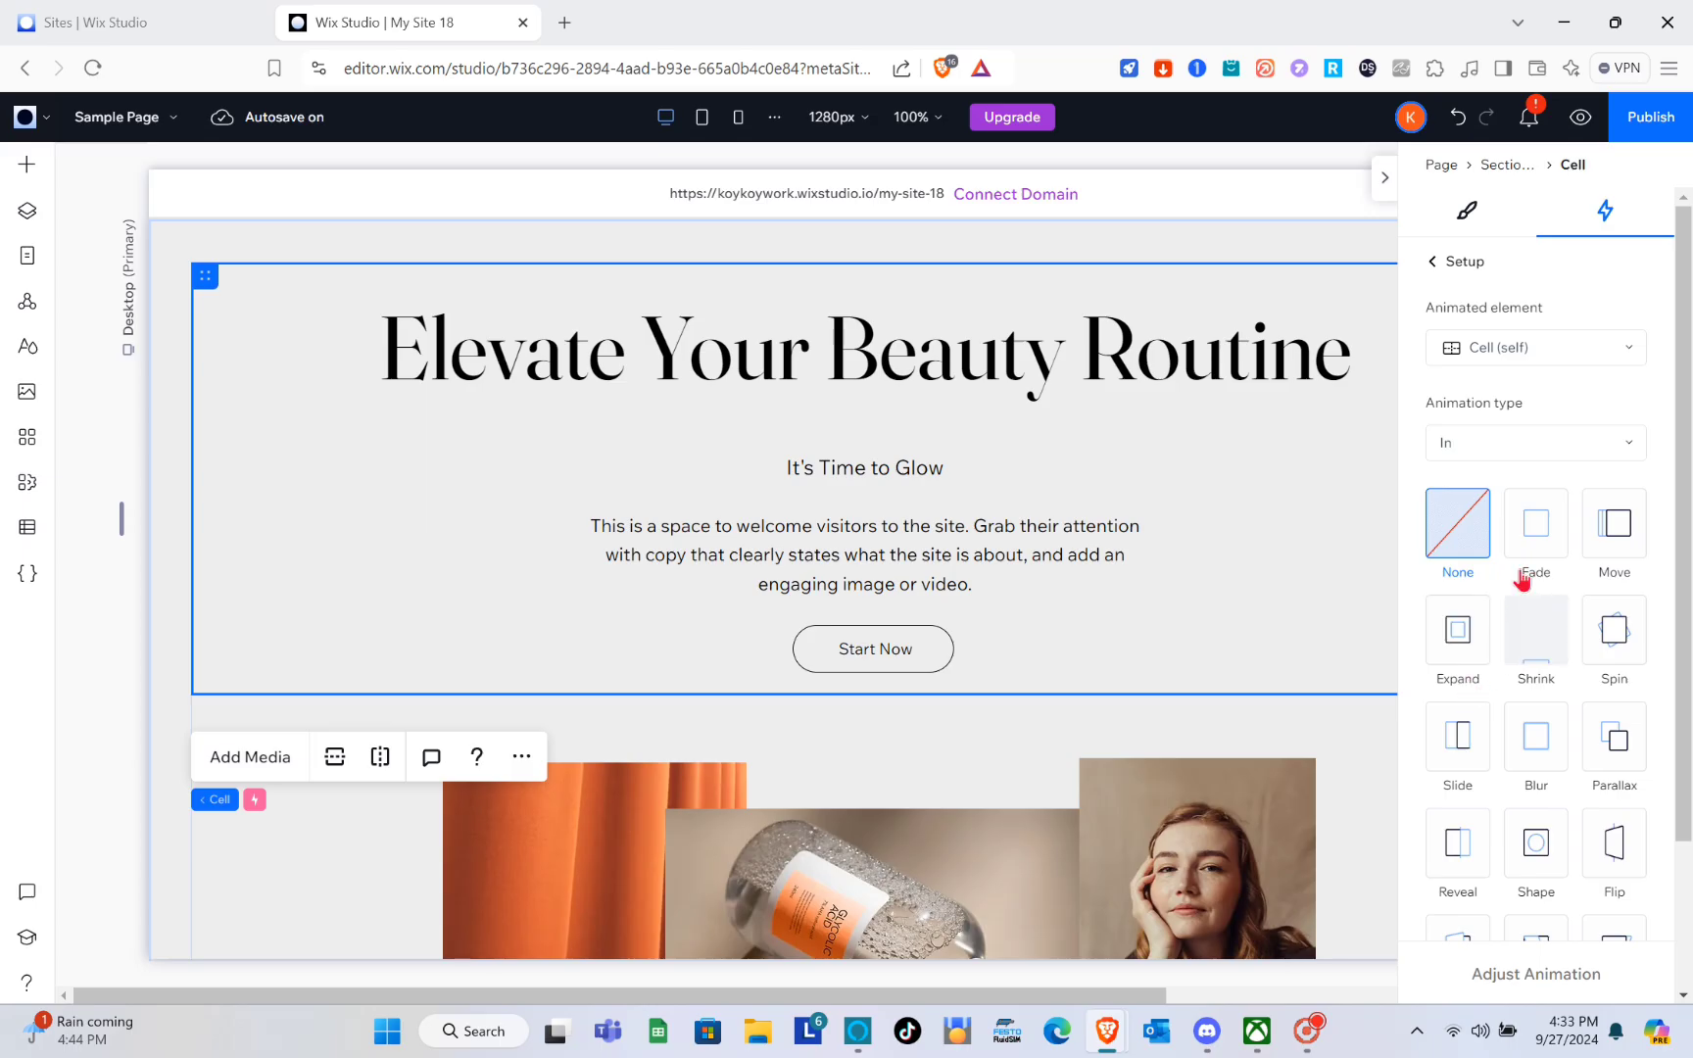
left_click(1607, 745)
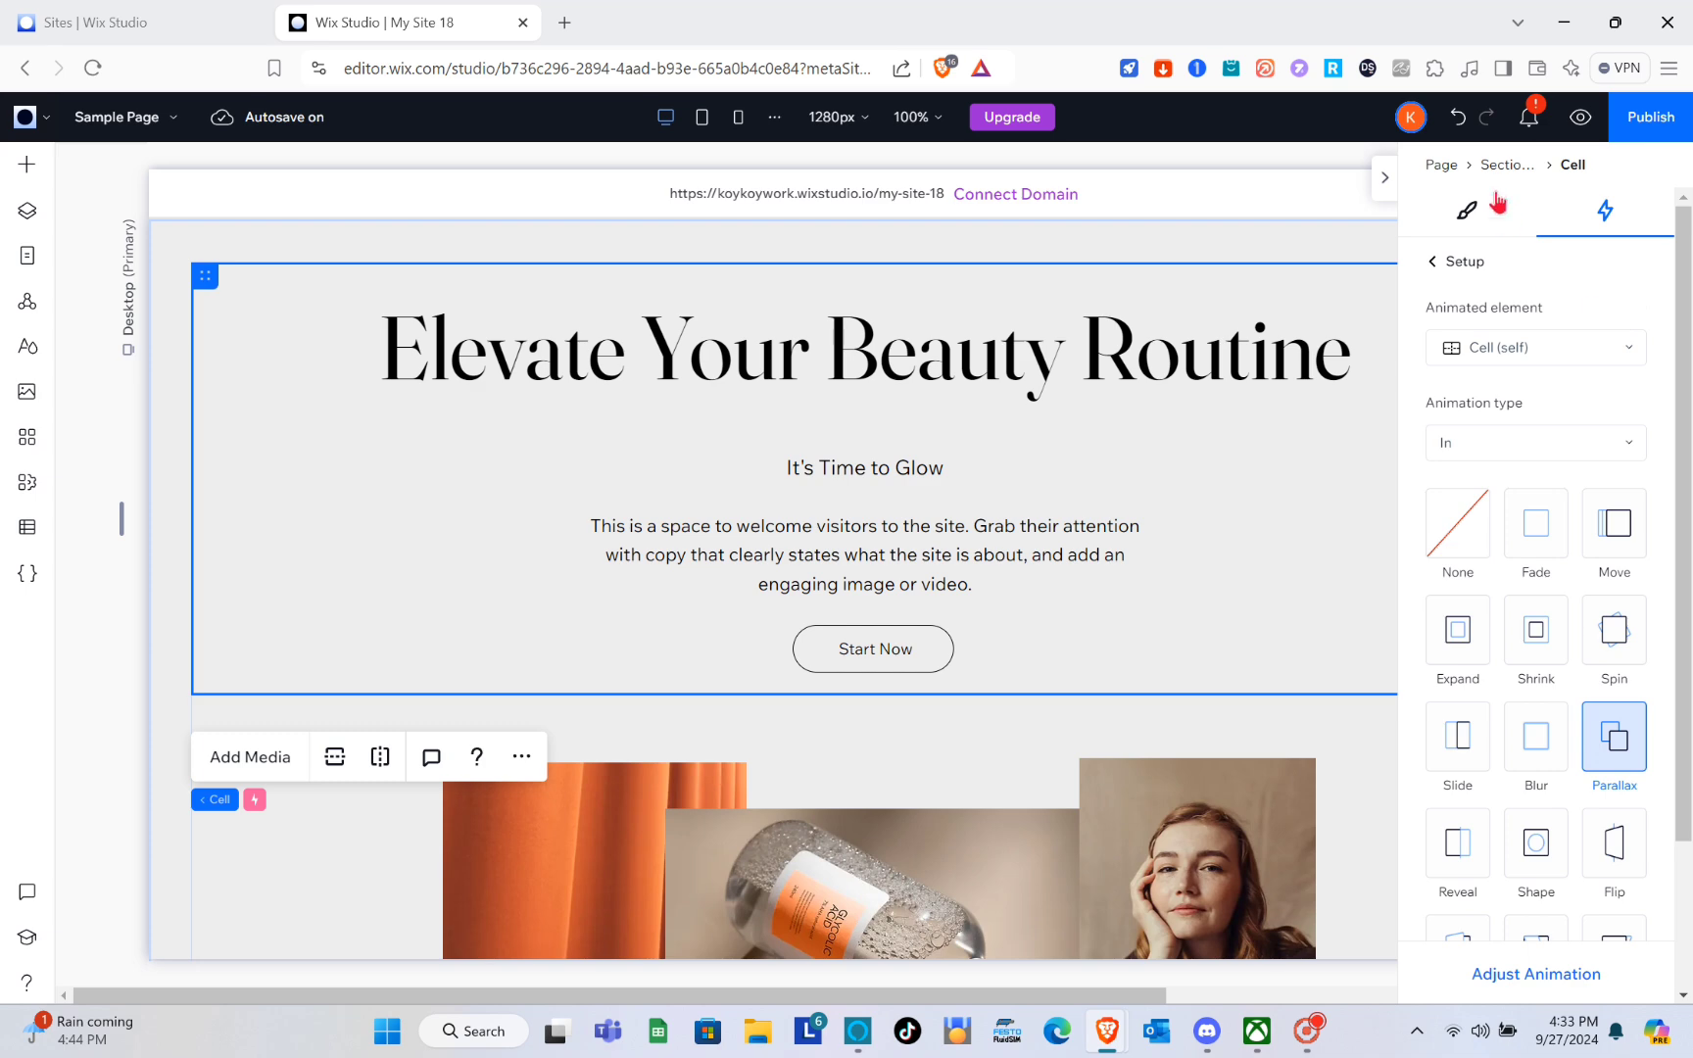
- Preview the Sample Page and check how the heading text cell moves while the page scrolls
left_click(1581, 119)
scroll(1134, 591, "down", 4)
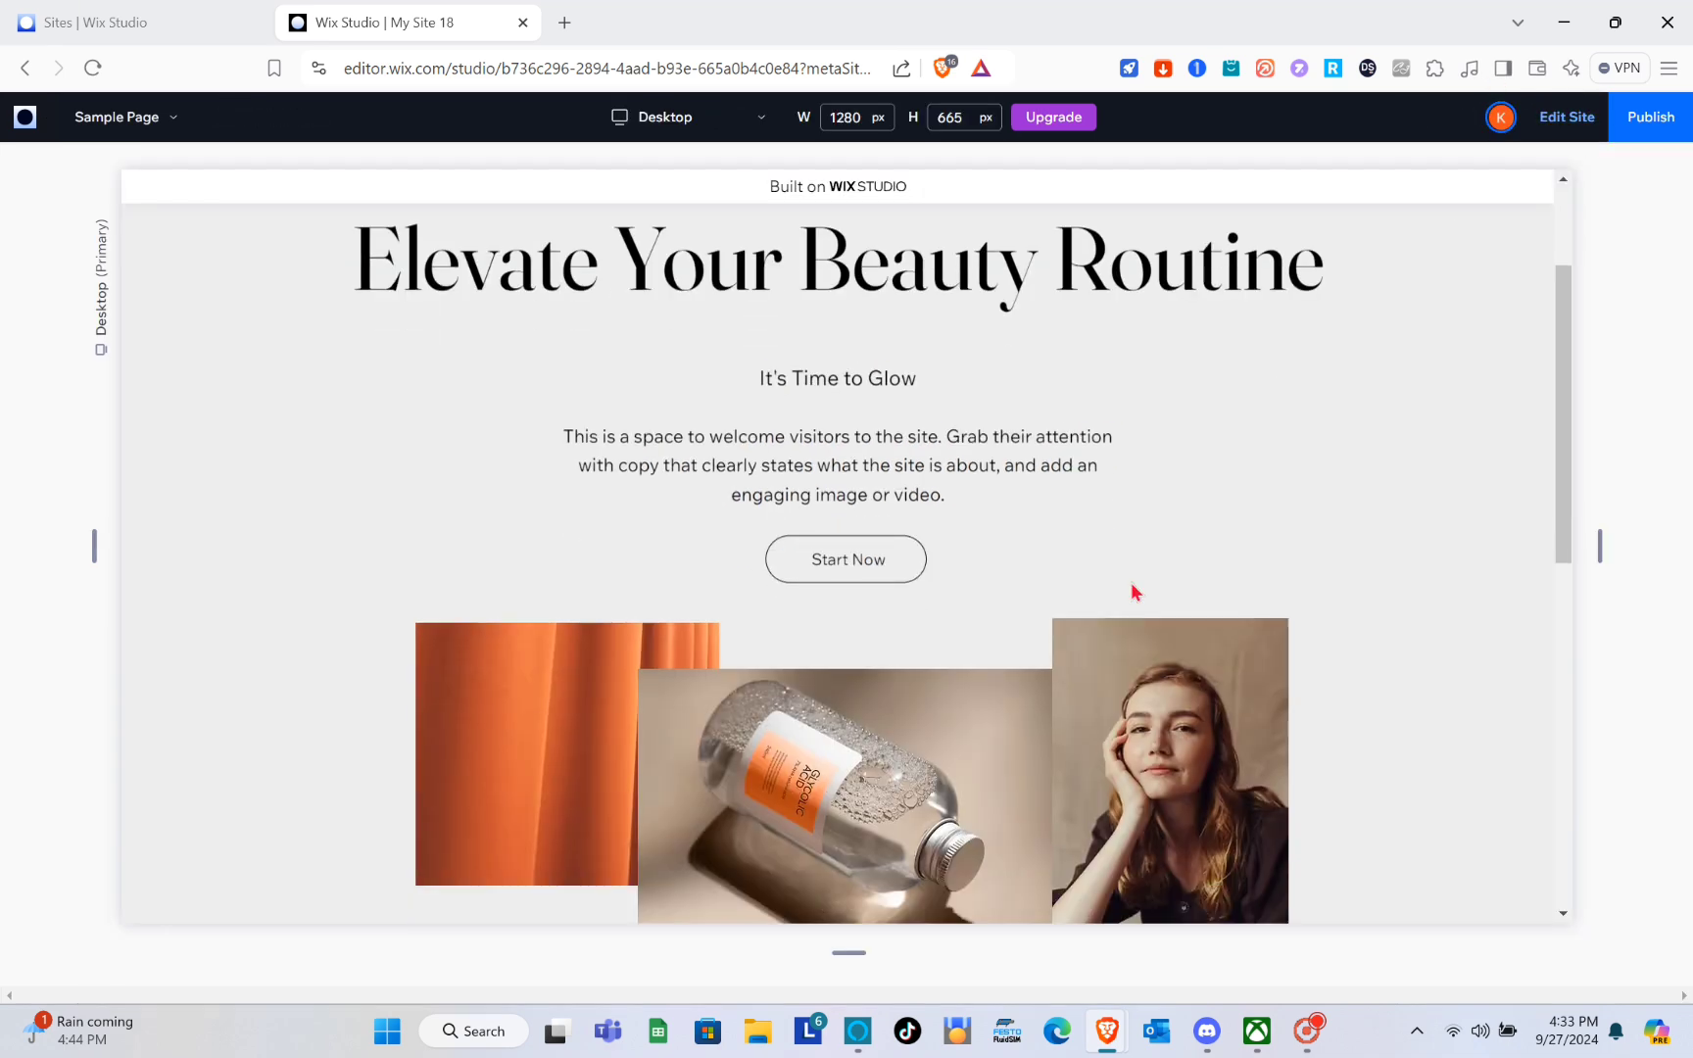
scroll(1135, 592, "up", 2)
scroll(1135, 591, "up", 2)
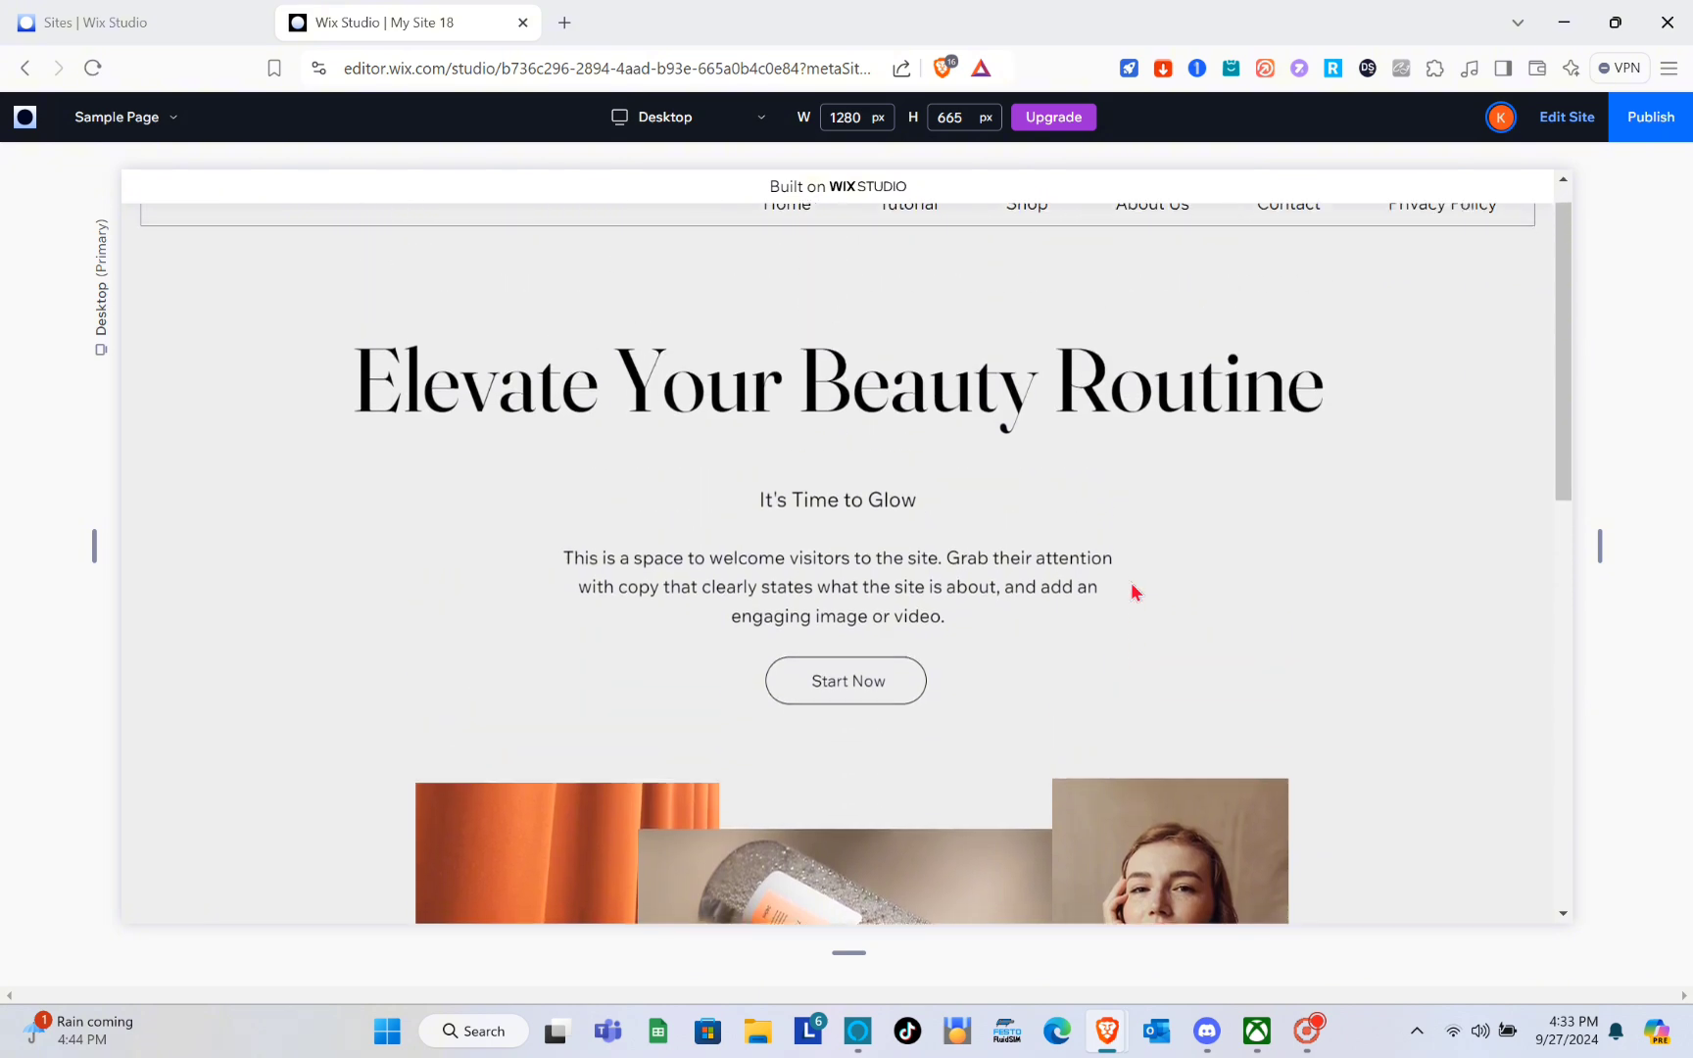
scroll(1134, 592, "down", 7)
scroll(1132, 592, "up", 5)
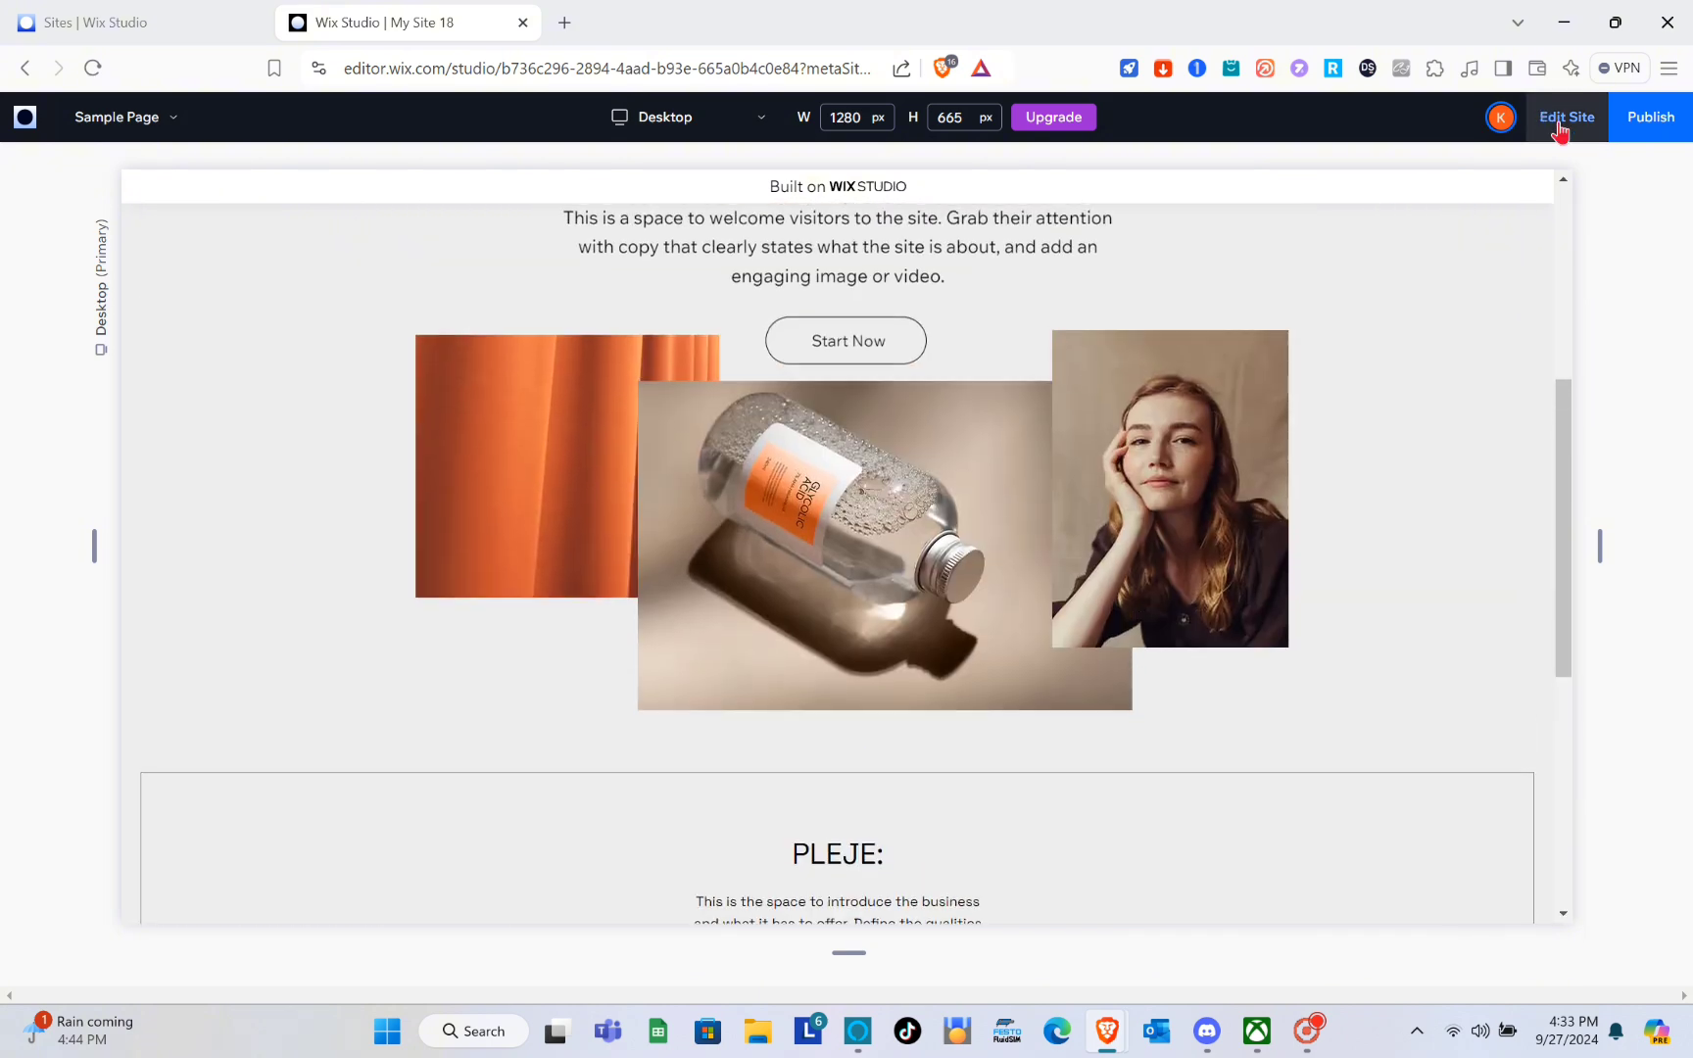
- Back in the editor, add a Parallax scroll animation with animation type In to the cell holding the three images
left_click(913, 559)
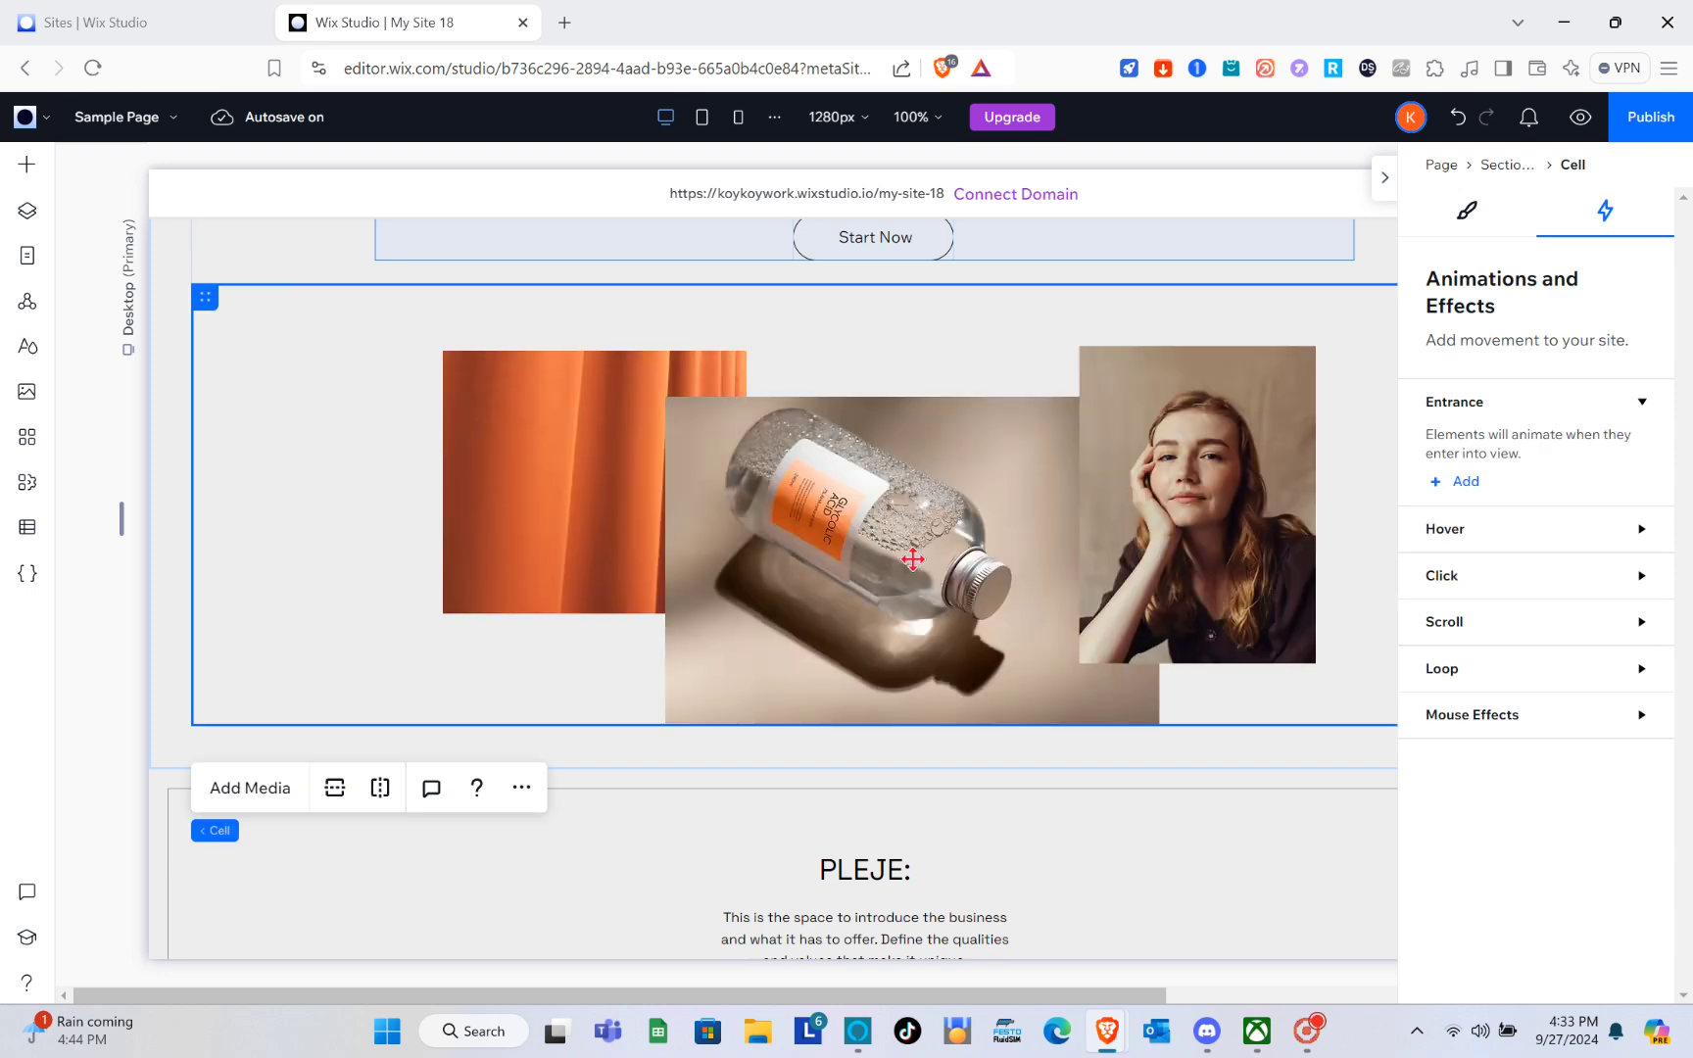
left_click(1488, 635)
left_click(1460, 685)
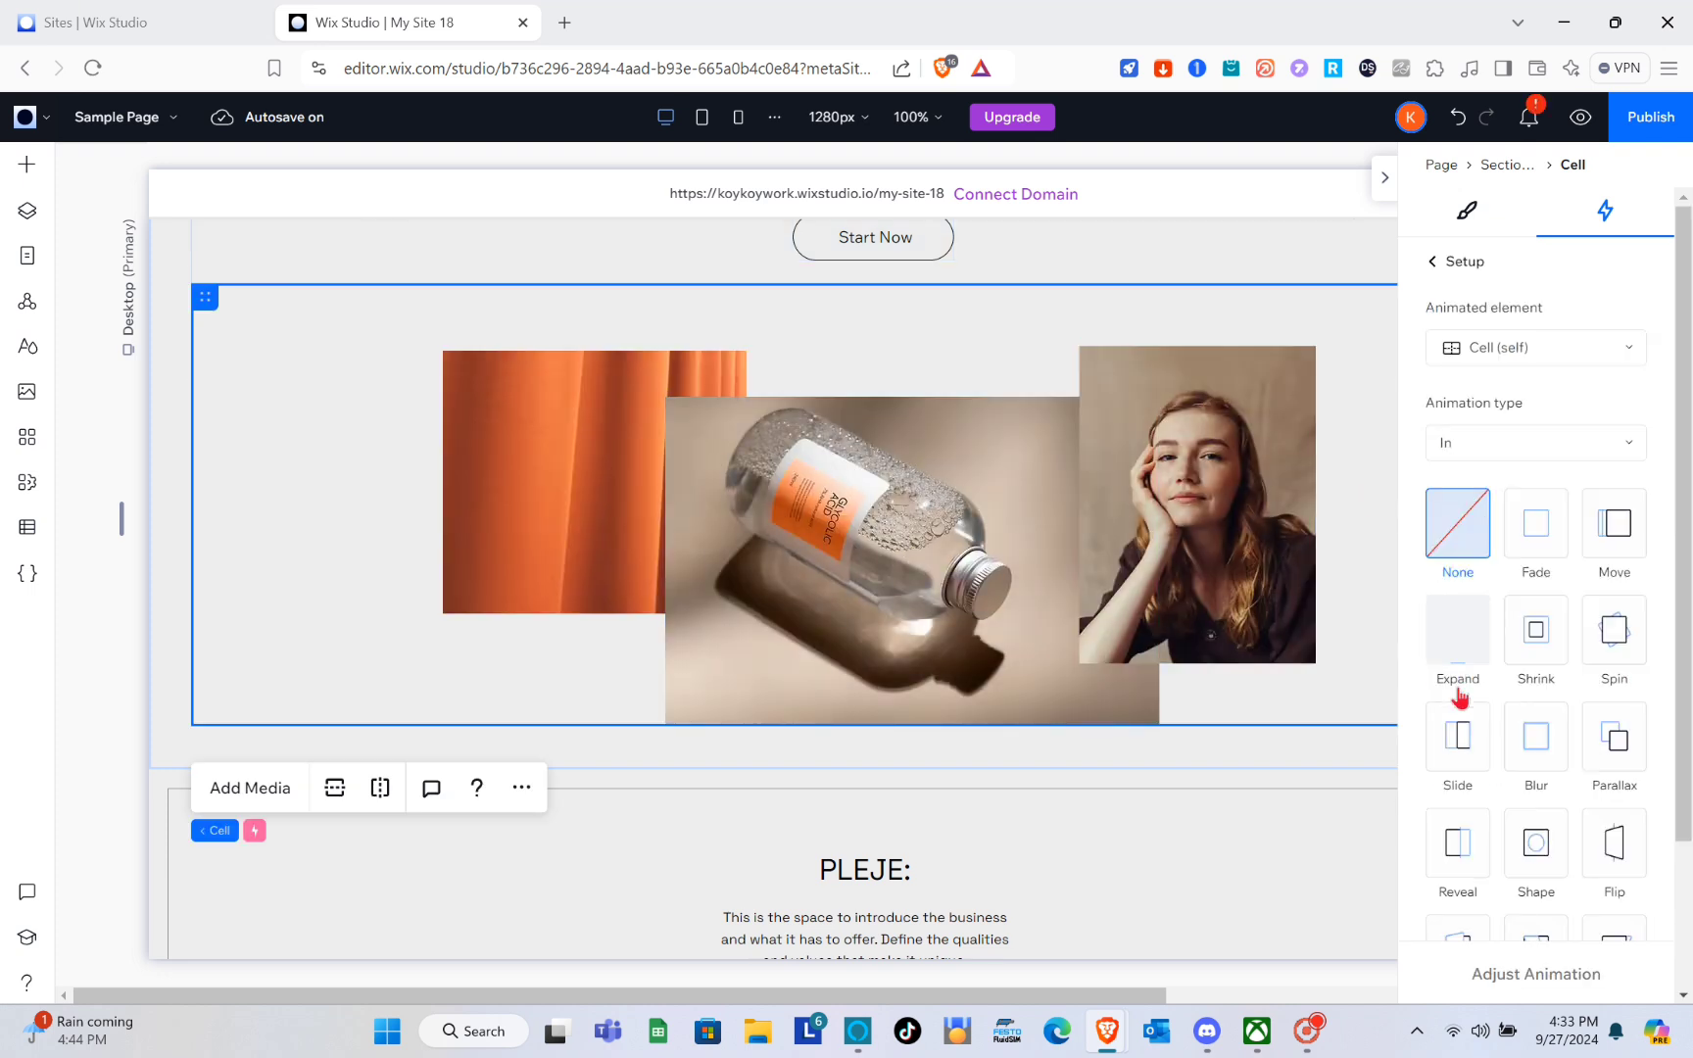
left_click(1608, 763)
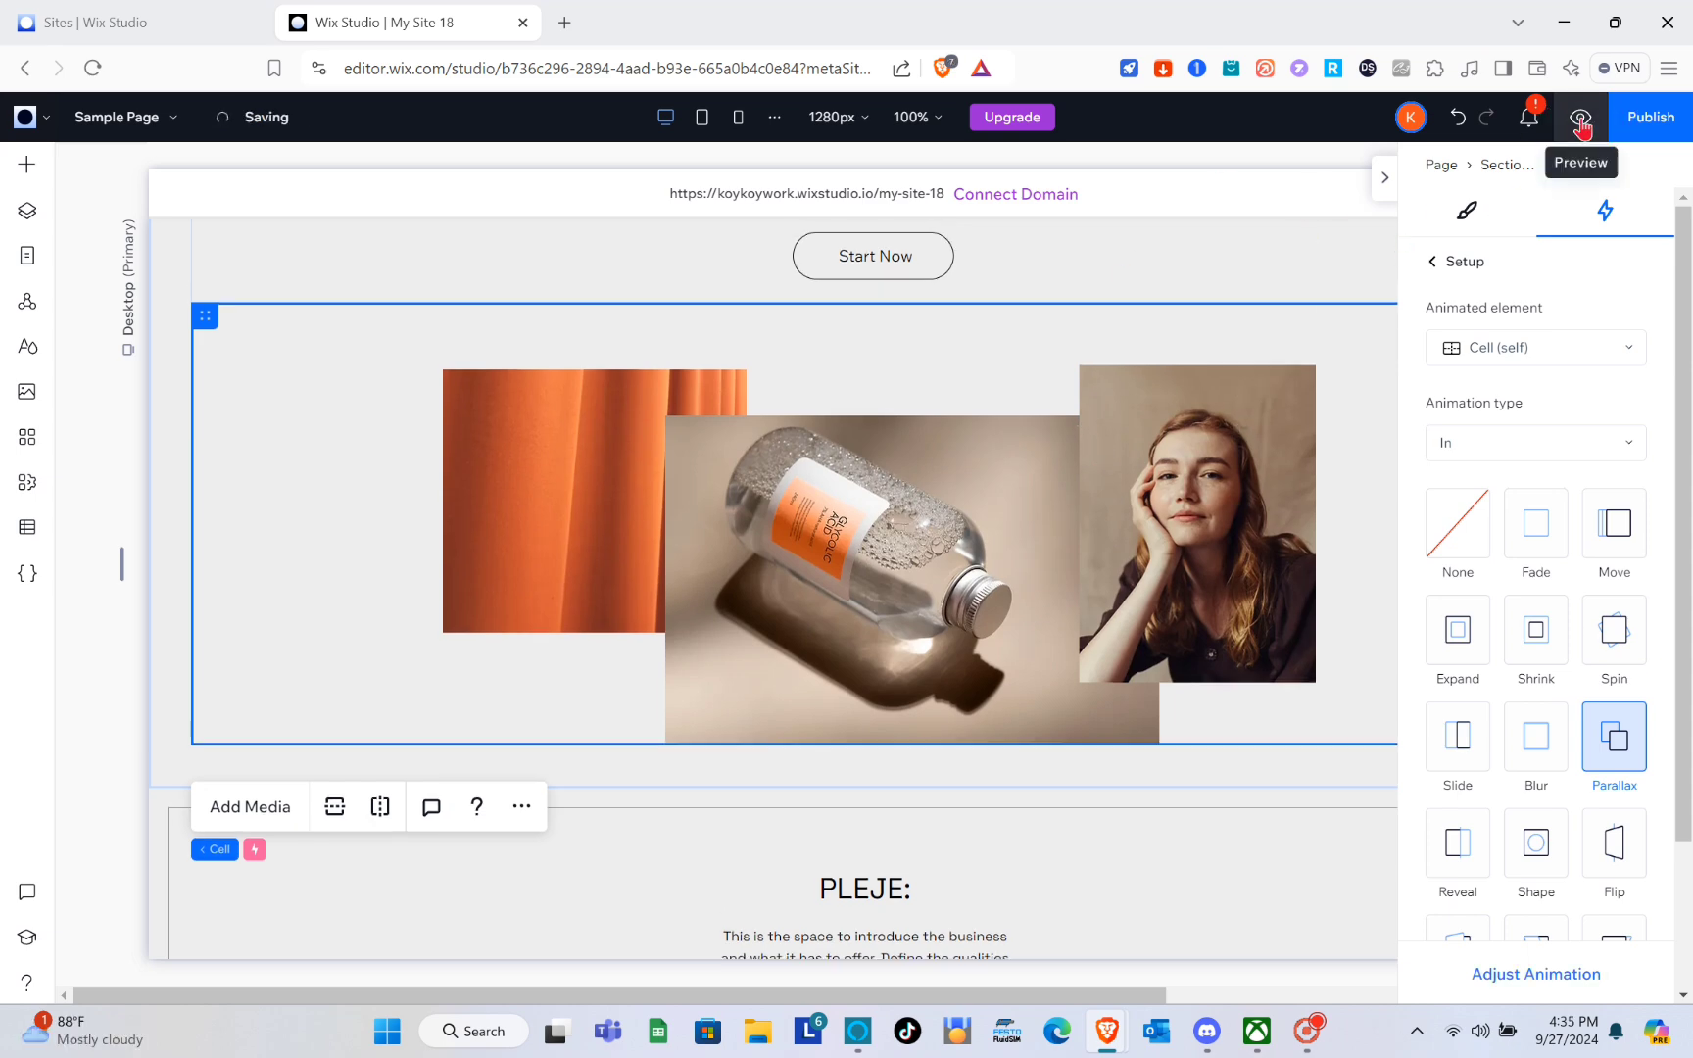
- Preview the Sample Page again to check the image cell's scroll effect, and return to the editor
left_click(1579, 117)
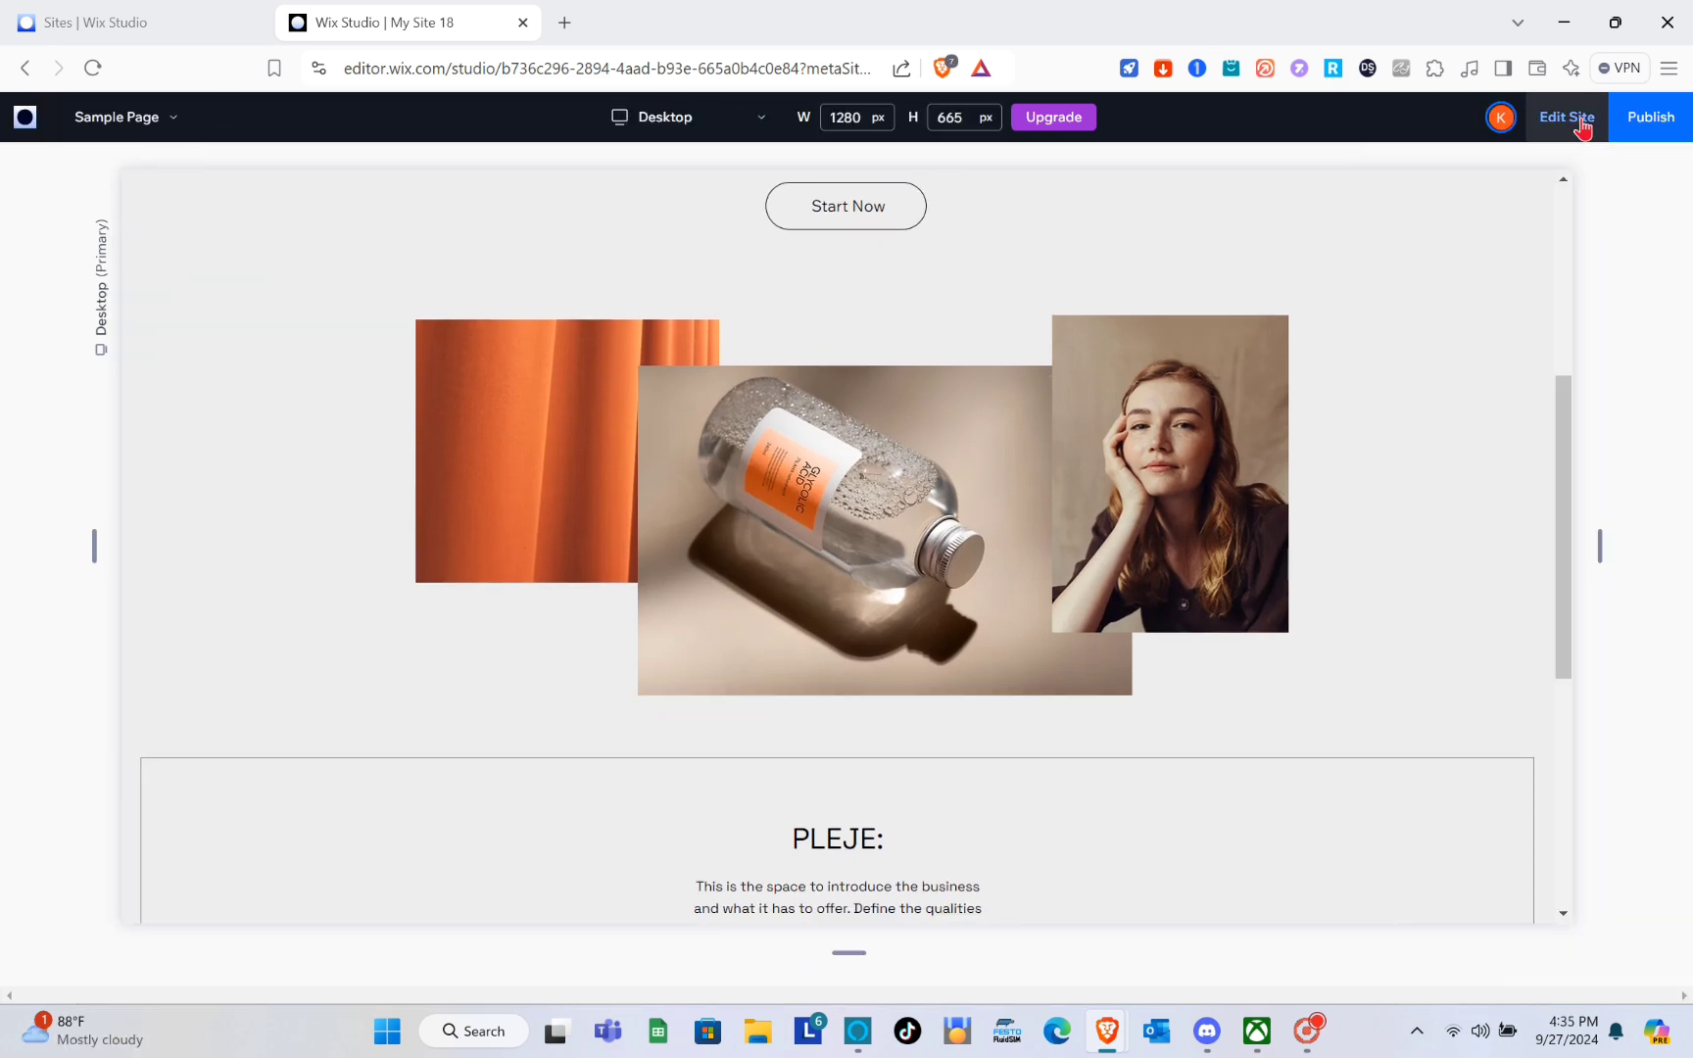
scroll(1201, 549, "down", 5)
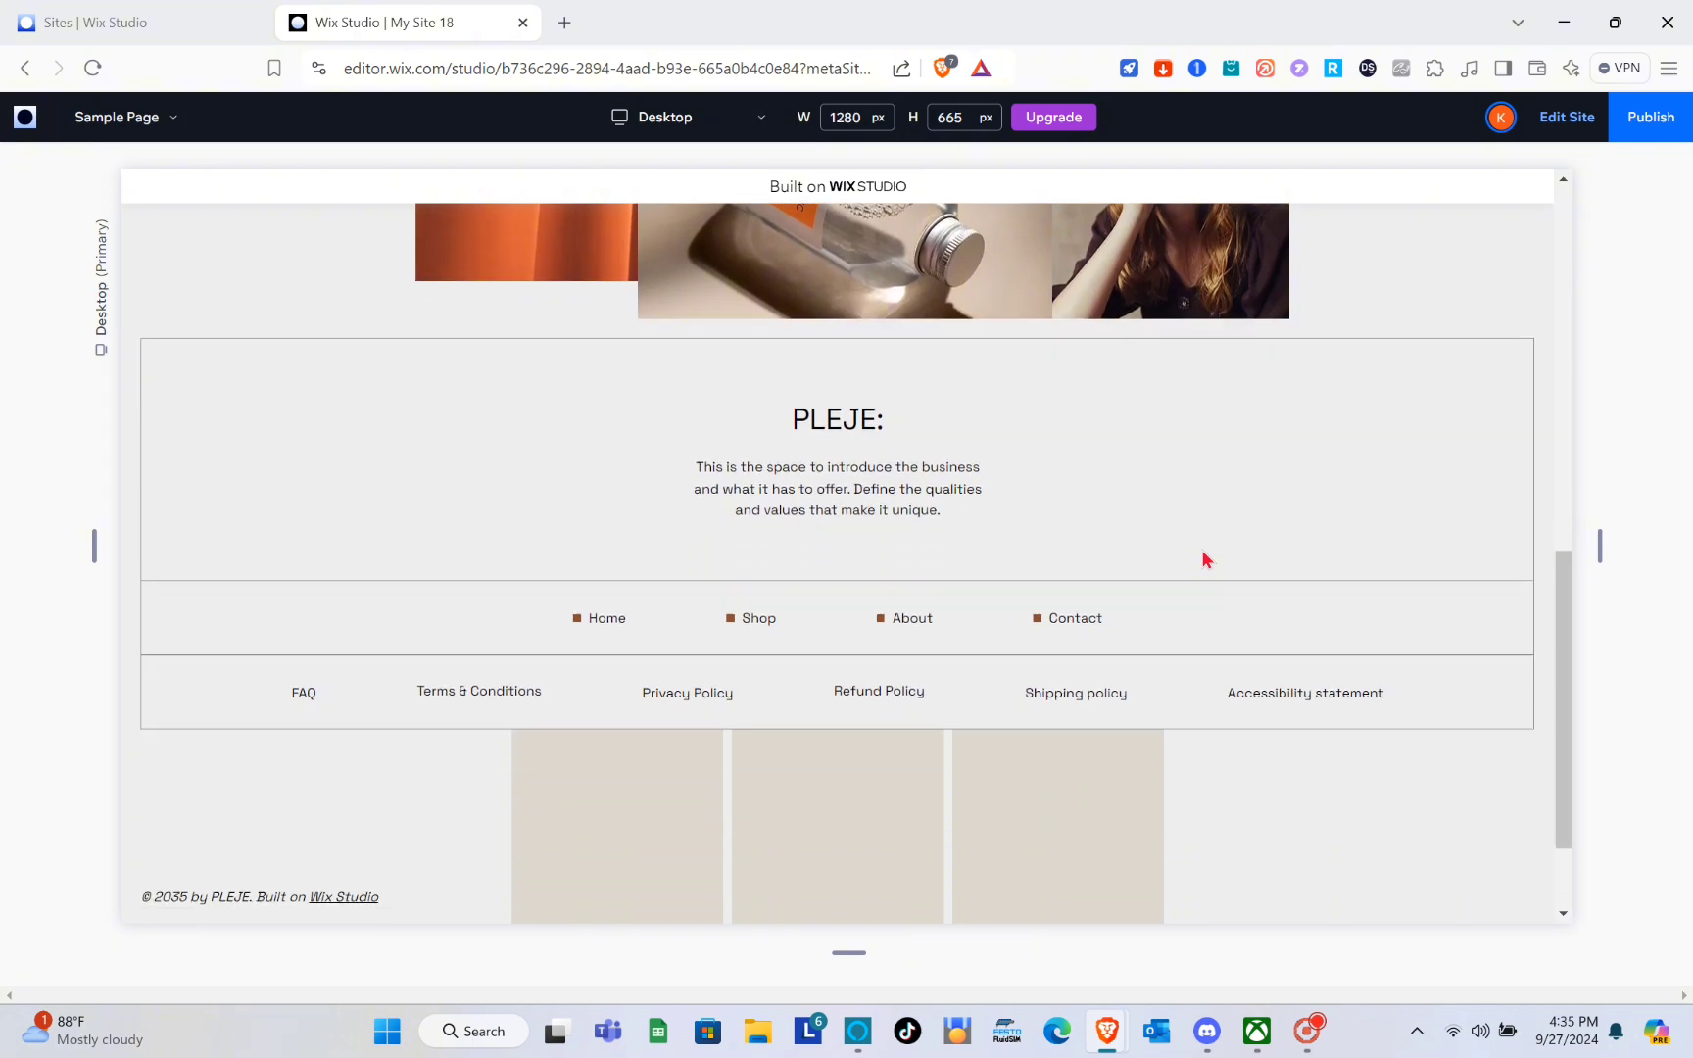
scroll(1205, 557, "up", 5)
scroll(1206, 558, "up", 3)
scroll(1206, 558, "down", 6)
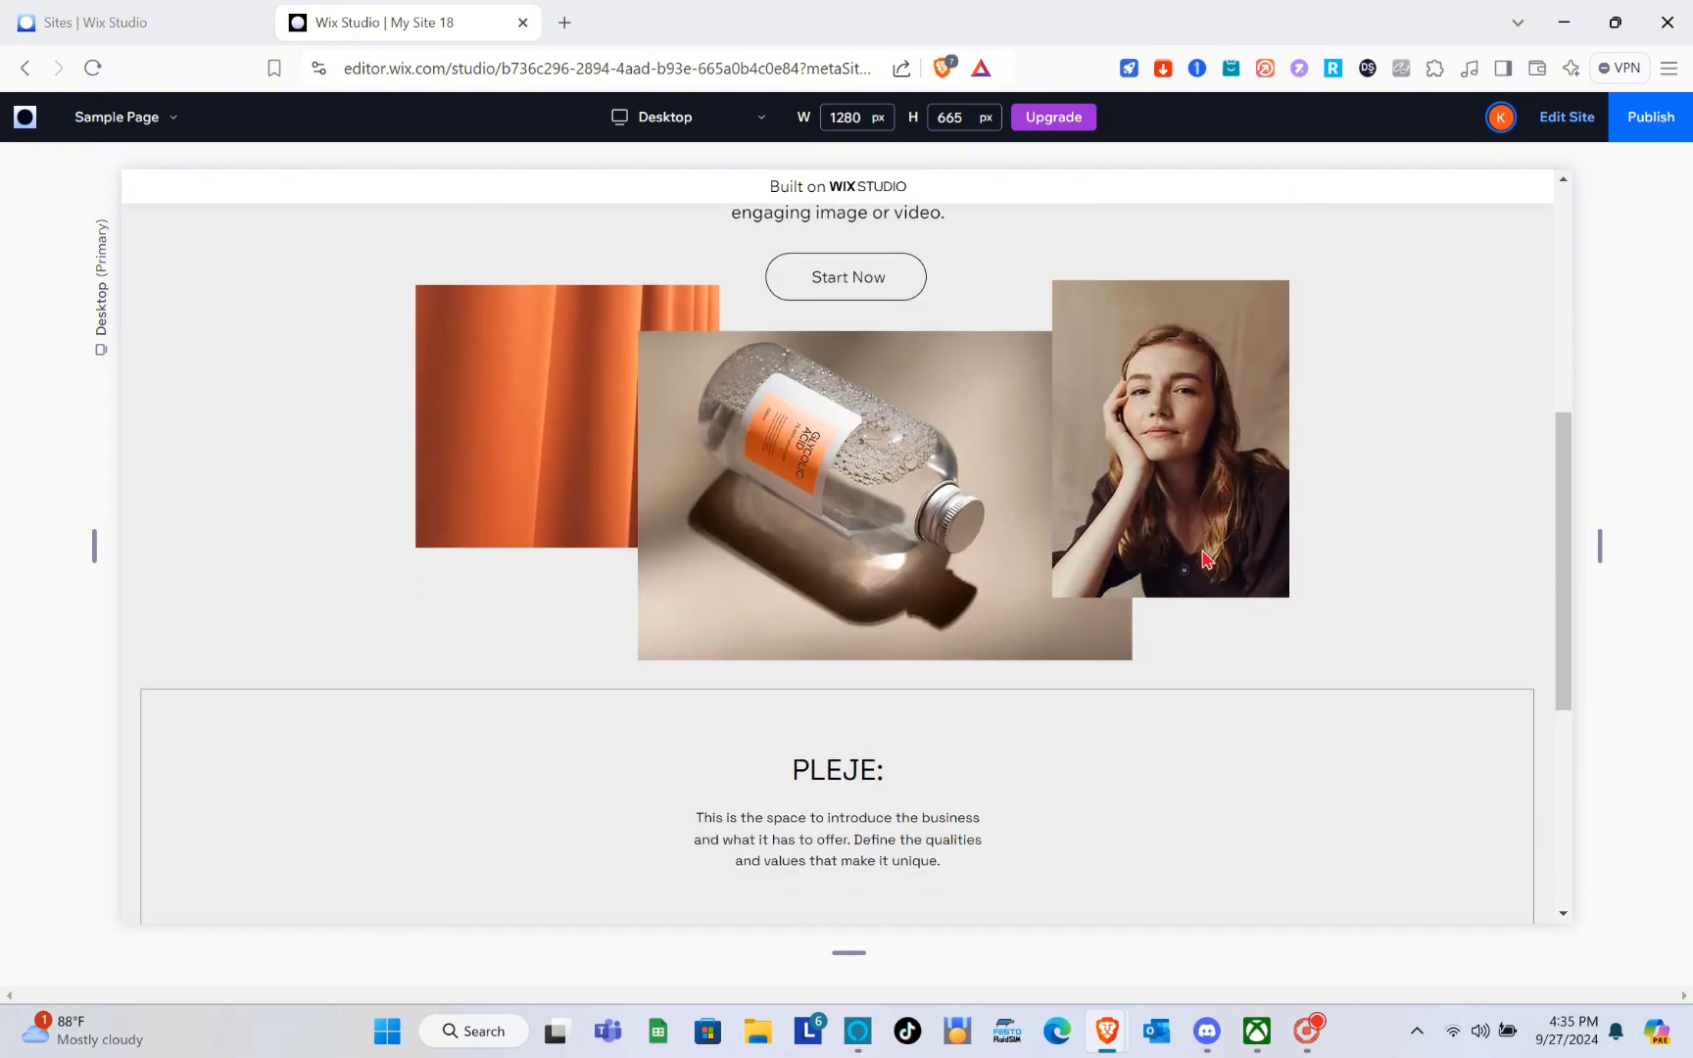
scroll(1206, 559, "down", 1)
scroll(1204, 559, "up", 7)
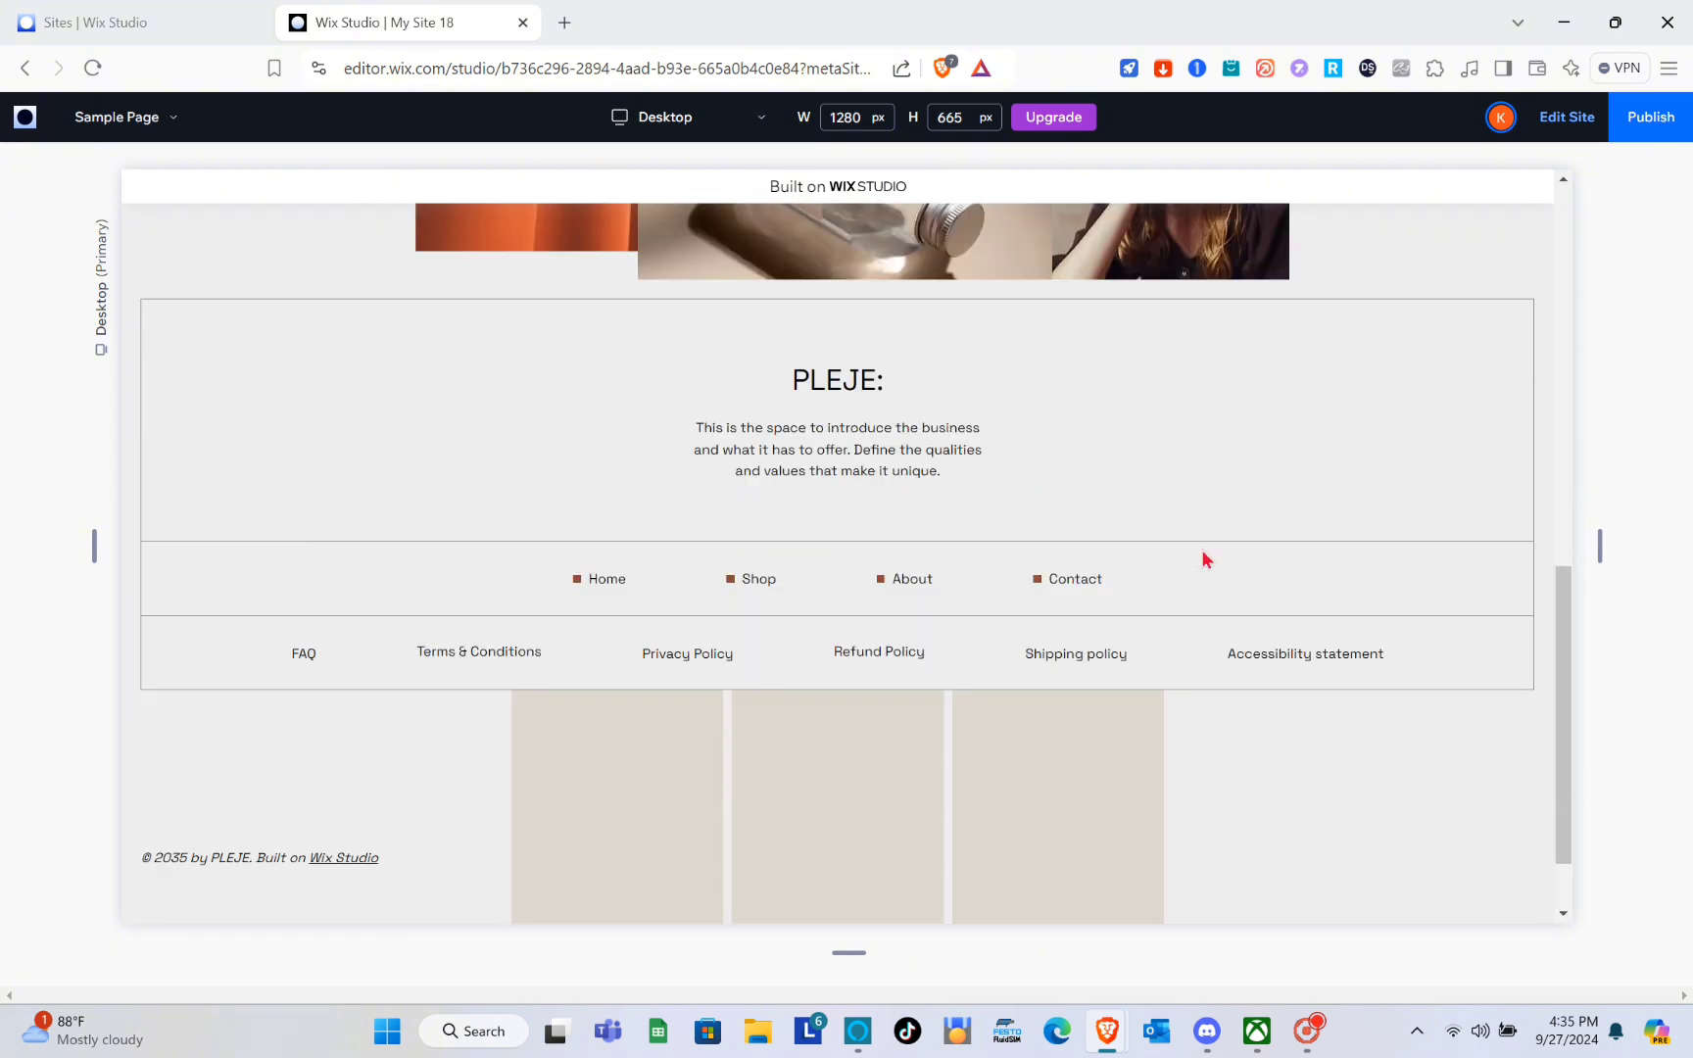
scroll(1203, 558, "down", 5)
scroll(1203, 558, "up", 5)
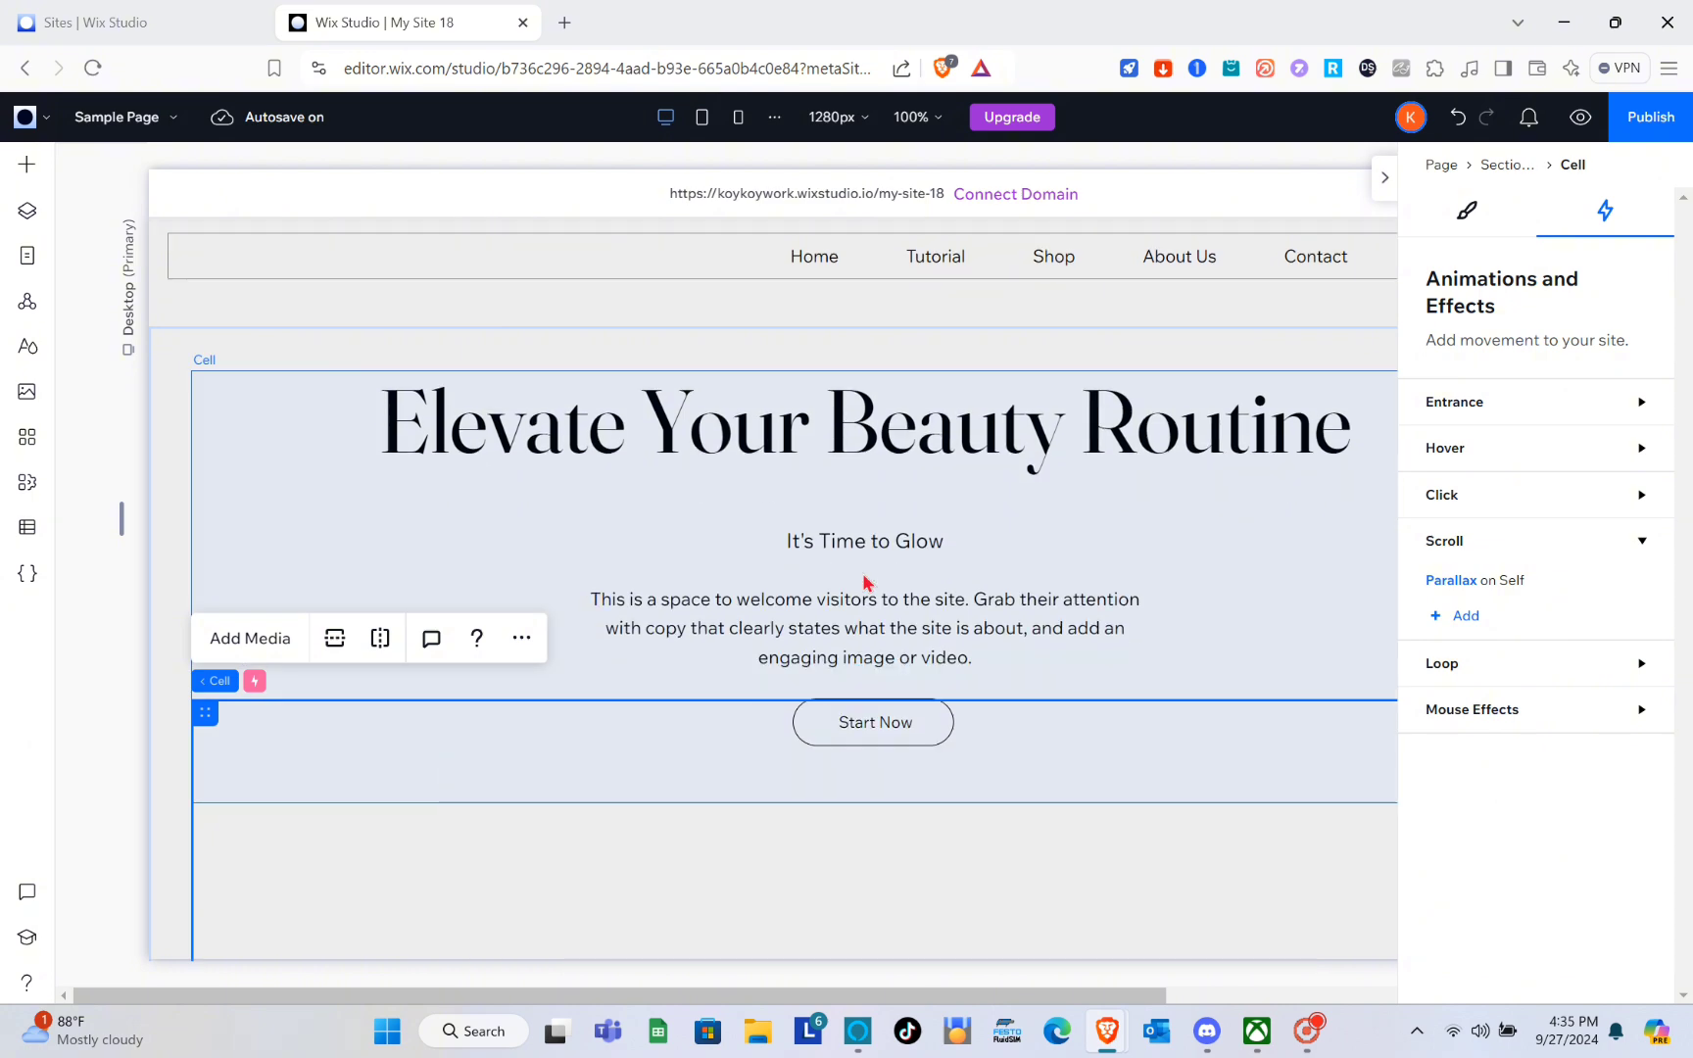
- Review the heading and image cells in the editor and select the section grid that contains them
scroll(404, 622, "down", 5)
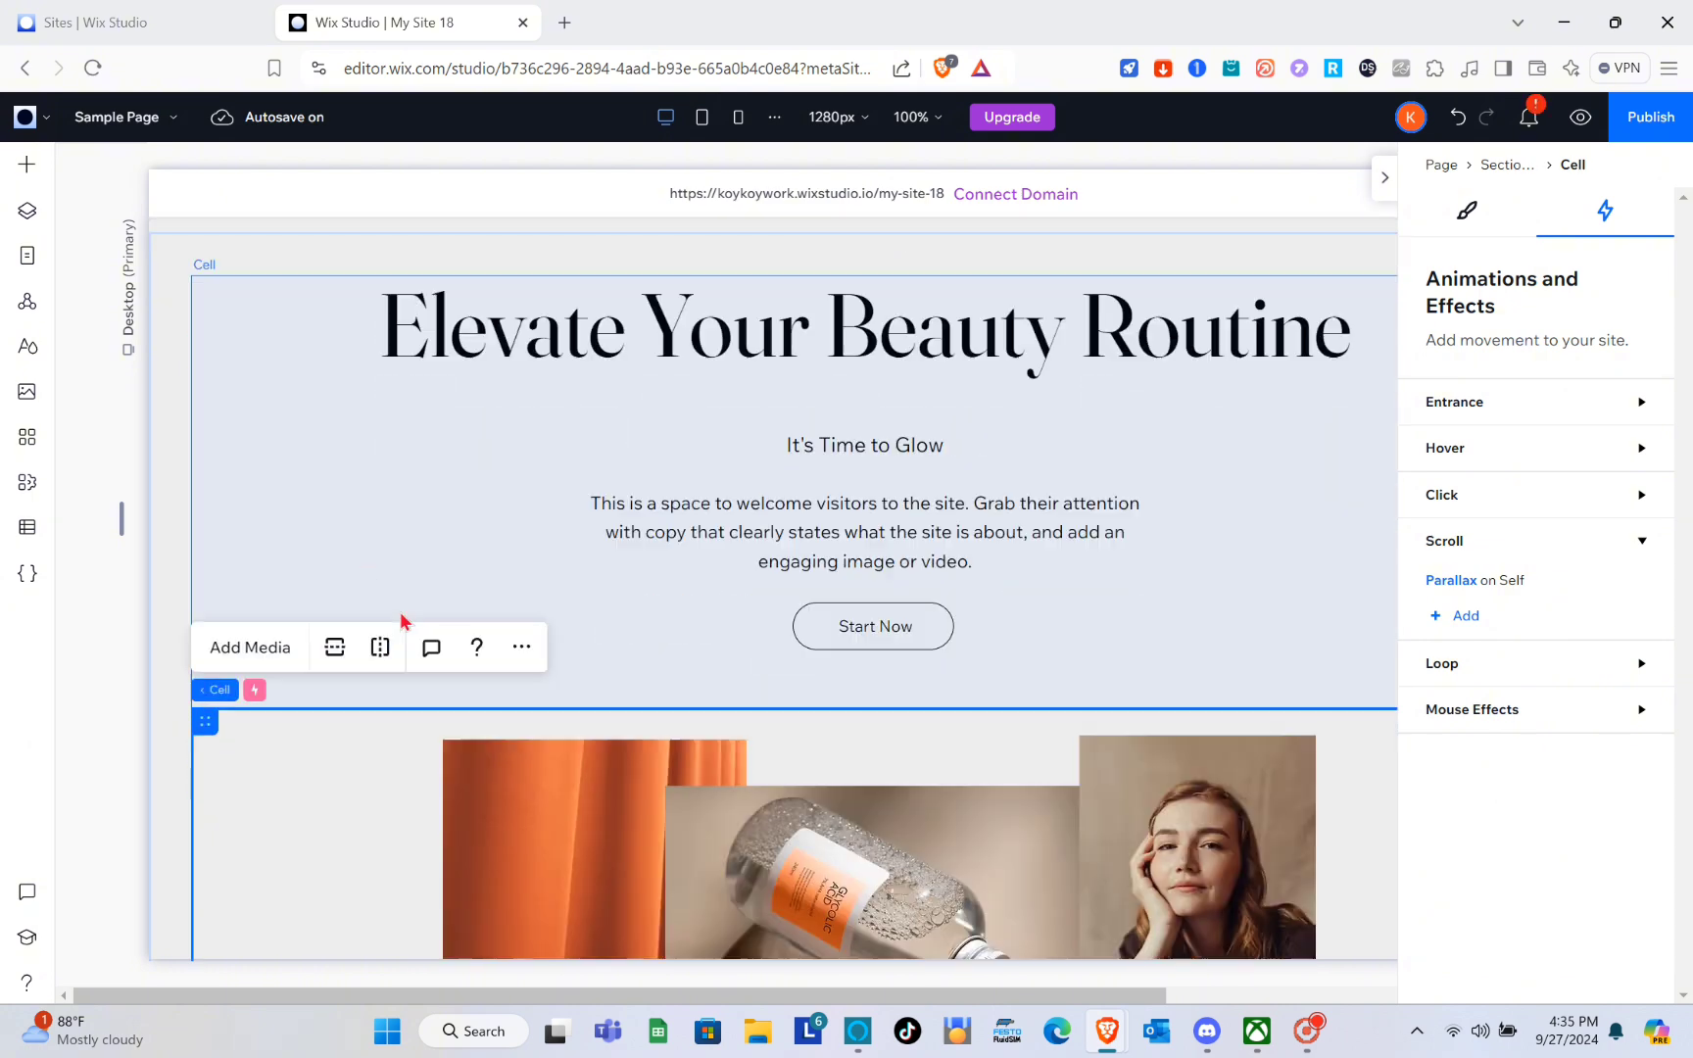
scroll(412, 637, "down", 3)
scroll(412, 637, "up", 3)
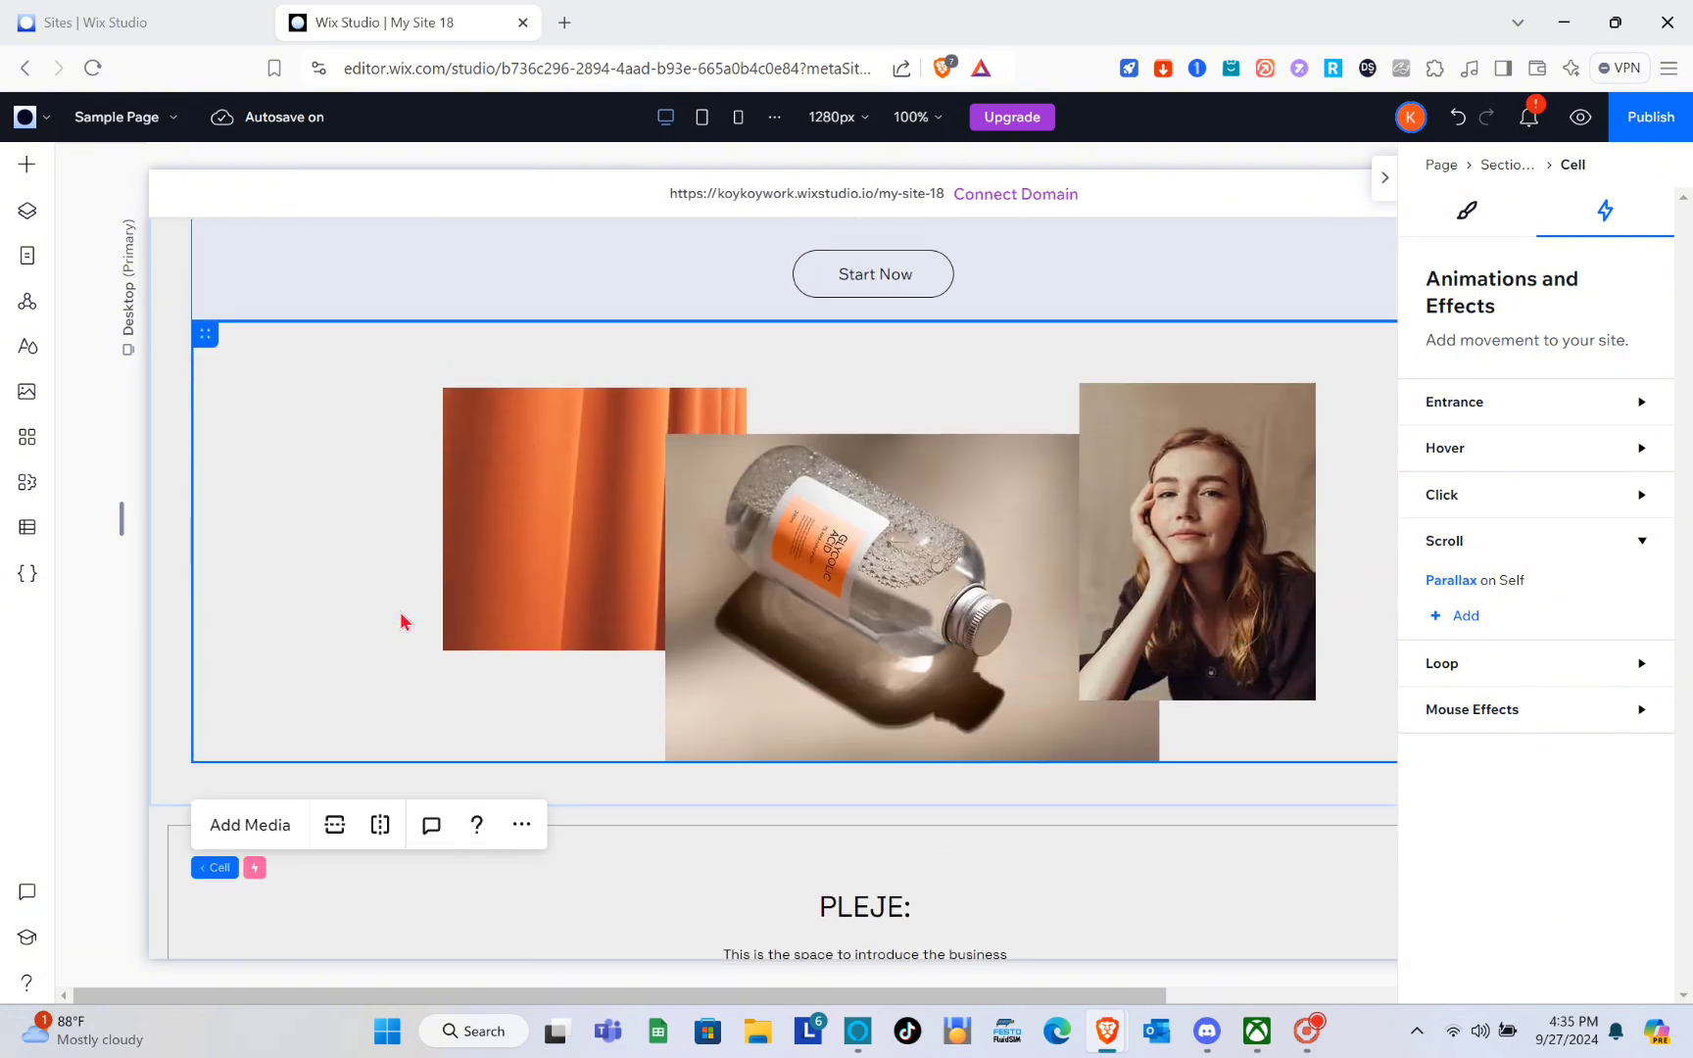
scroll(319, 387, "up", 5)
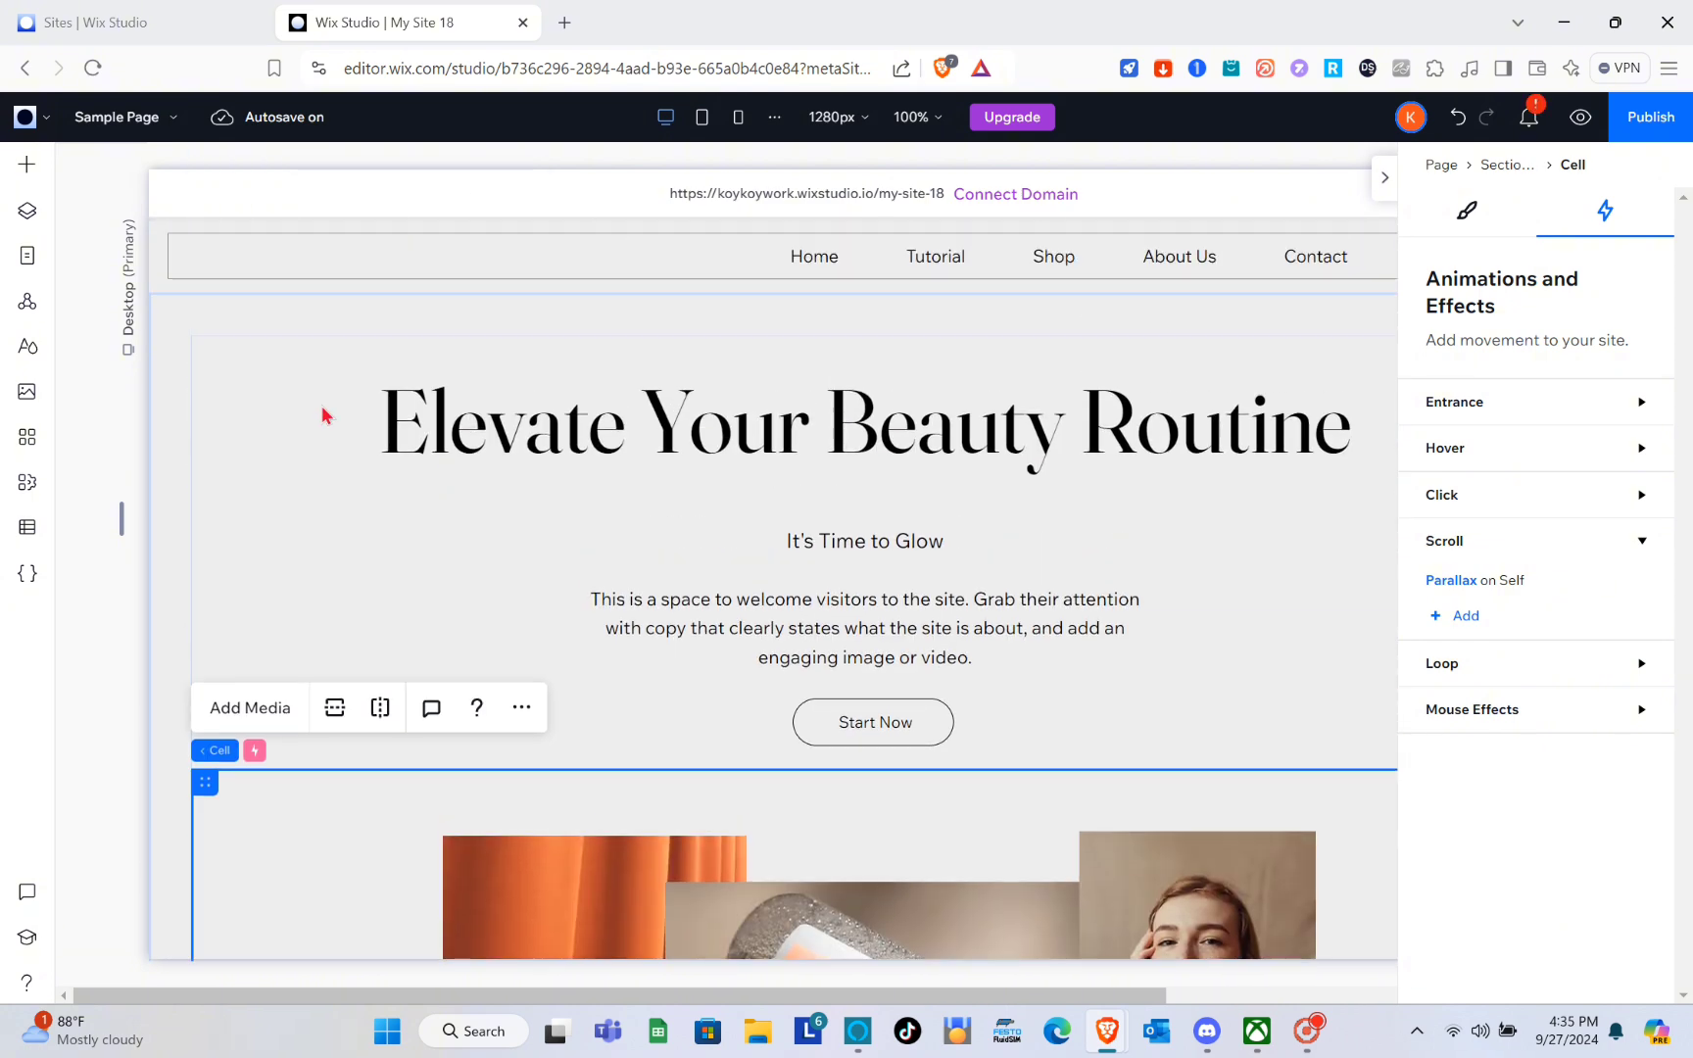
left_click(175, 337)
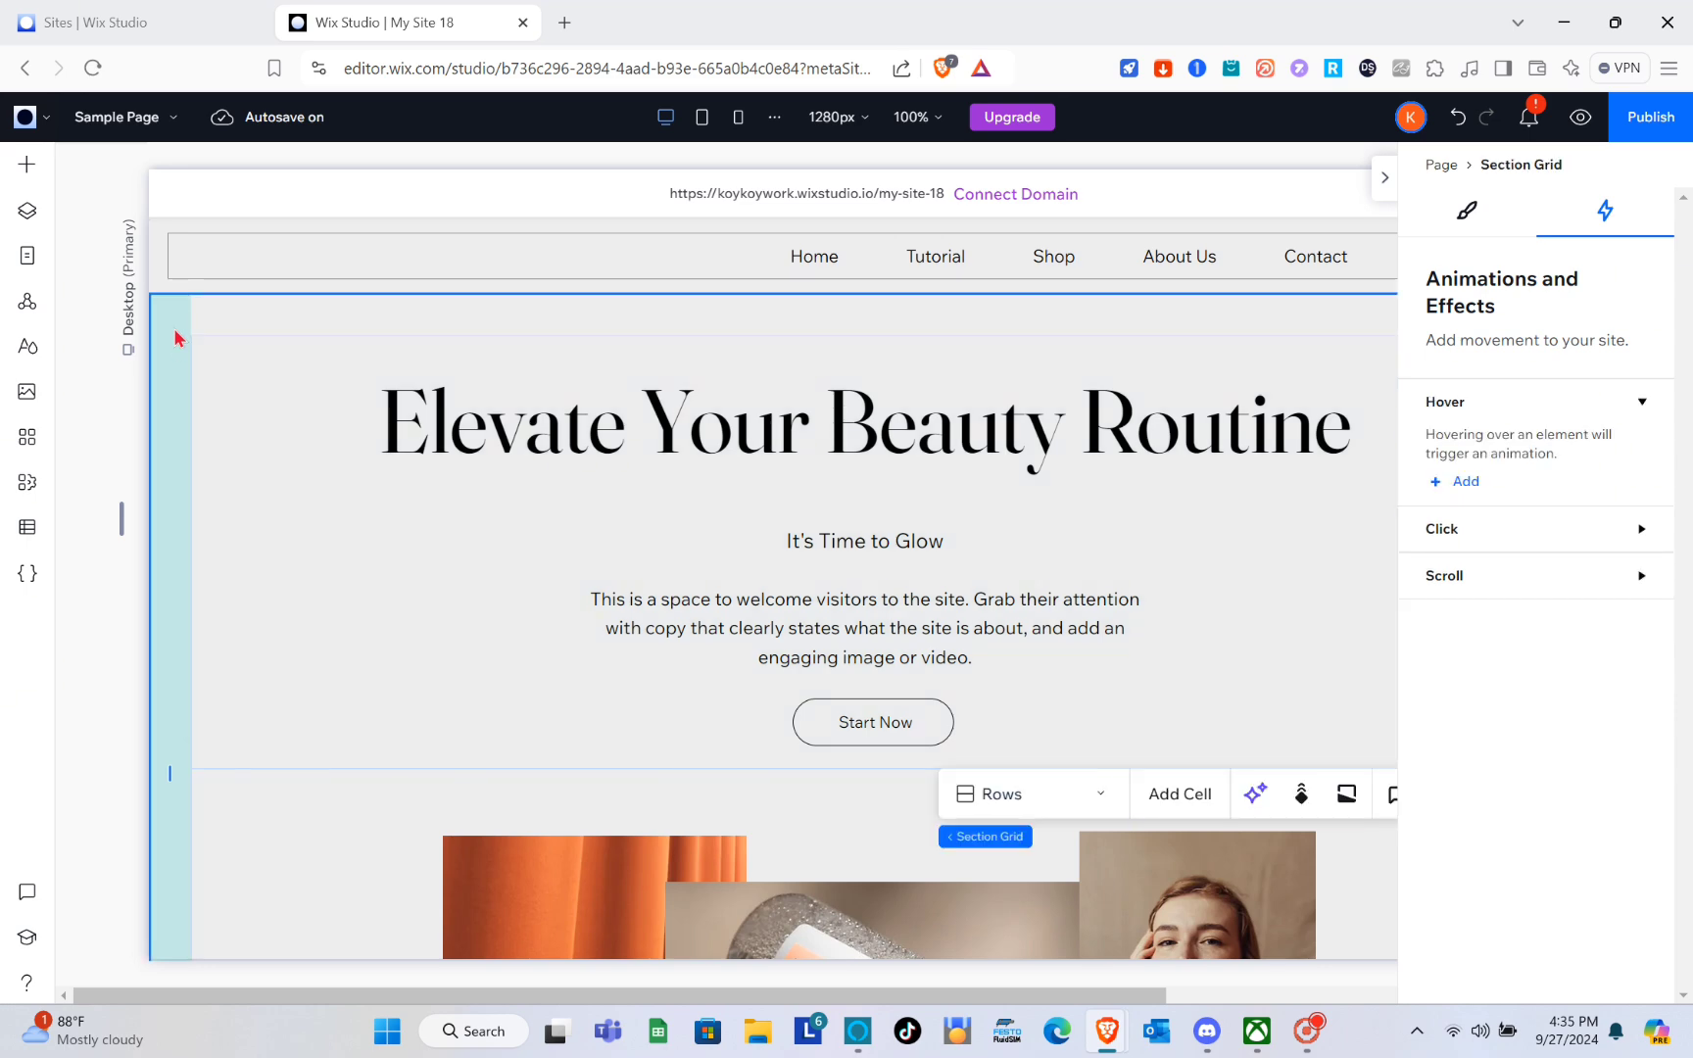
scroll(333, 576, "down", 5)
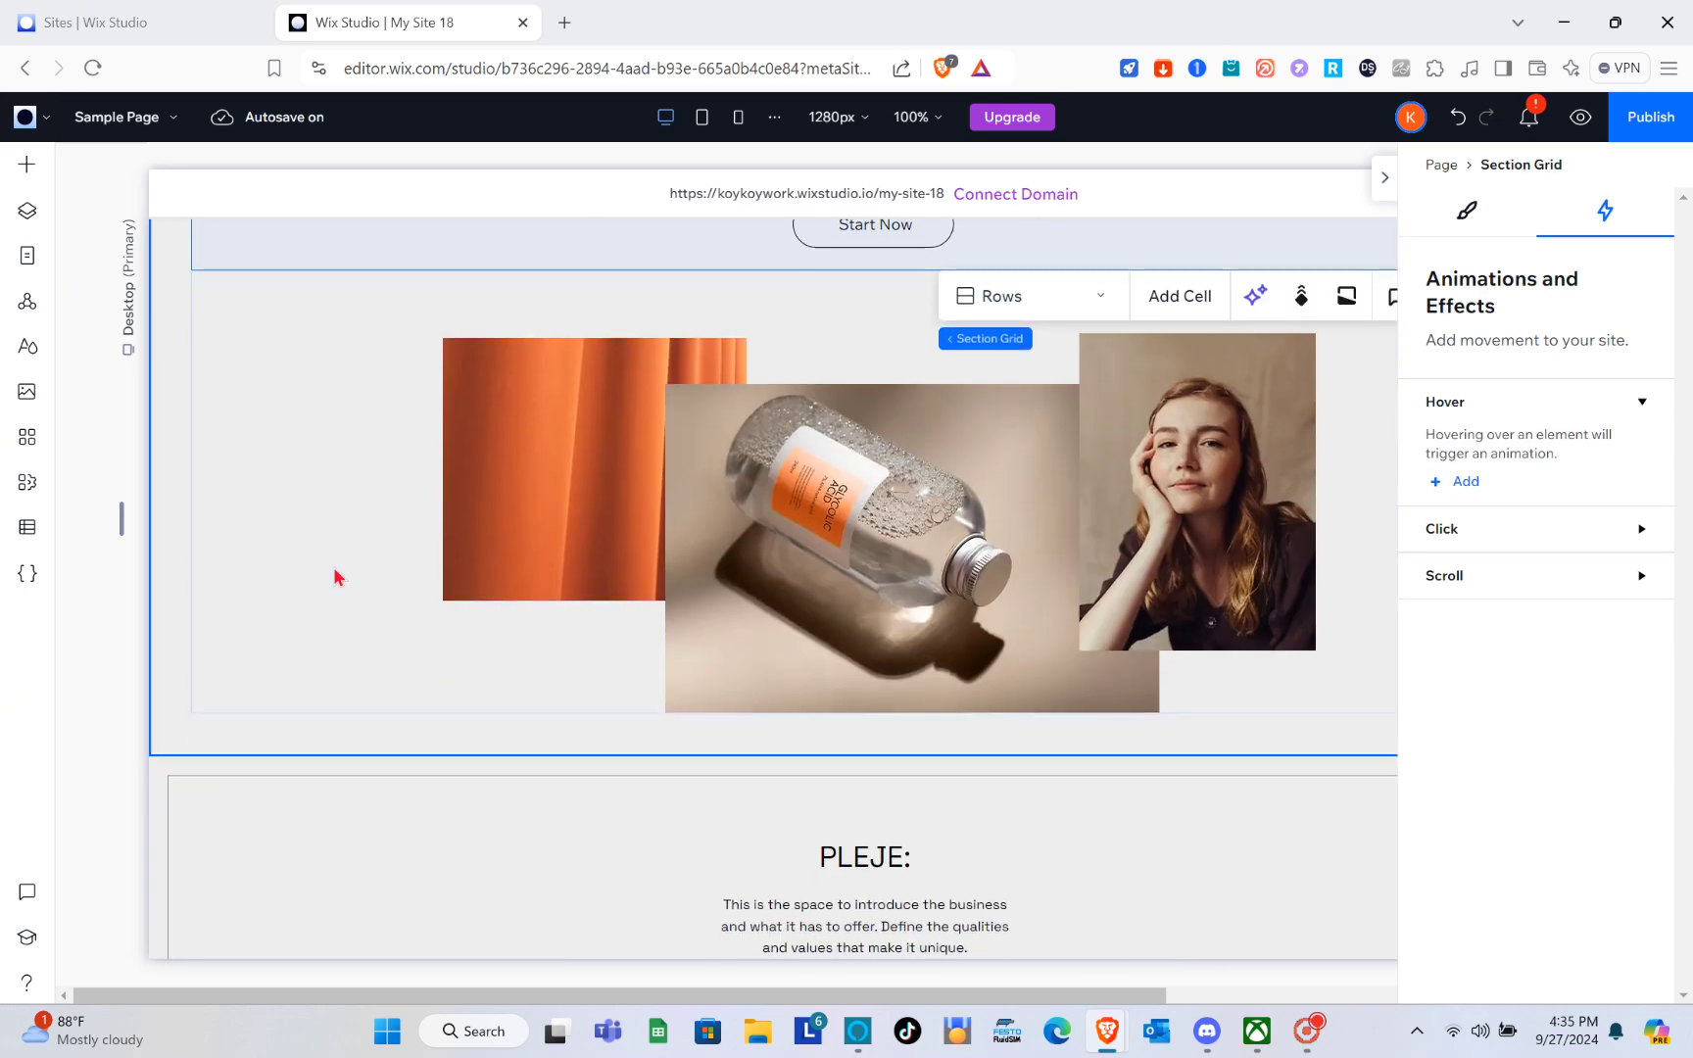
- Try to add a scroll animation to the section grid containing the heading and image cells, and close its animation settings
scroll(335, 577, "up", 1)
scroll(334, 577, "up", 2)
scroll(336, 574, "down", 1)
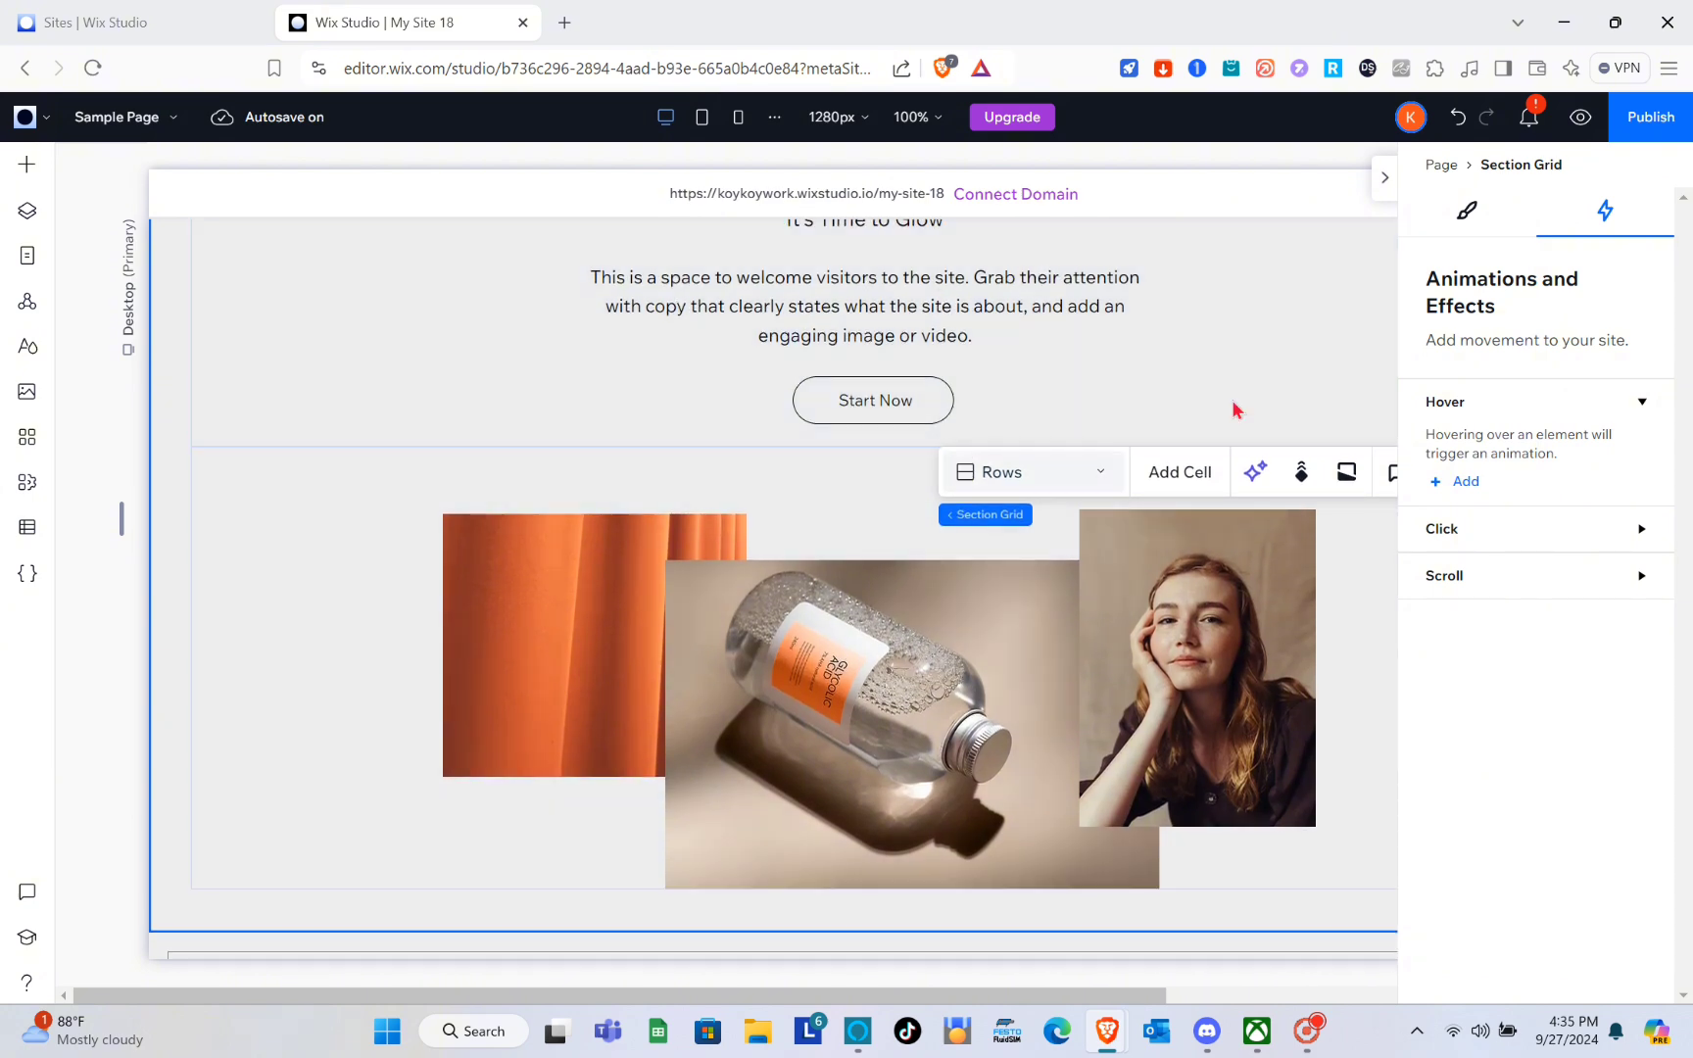
left_click(1625, 583)
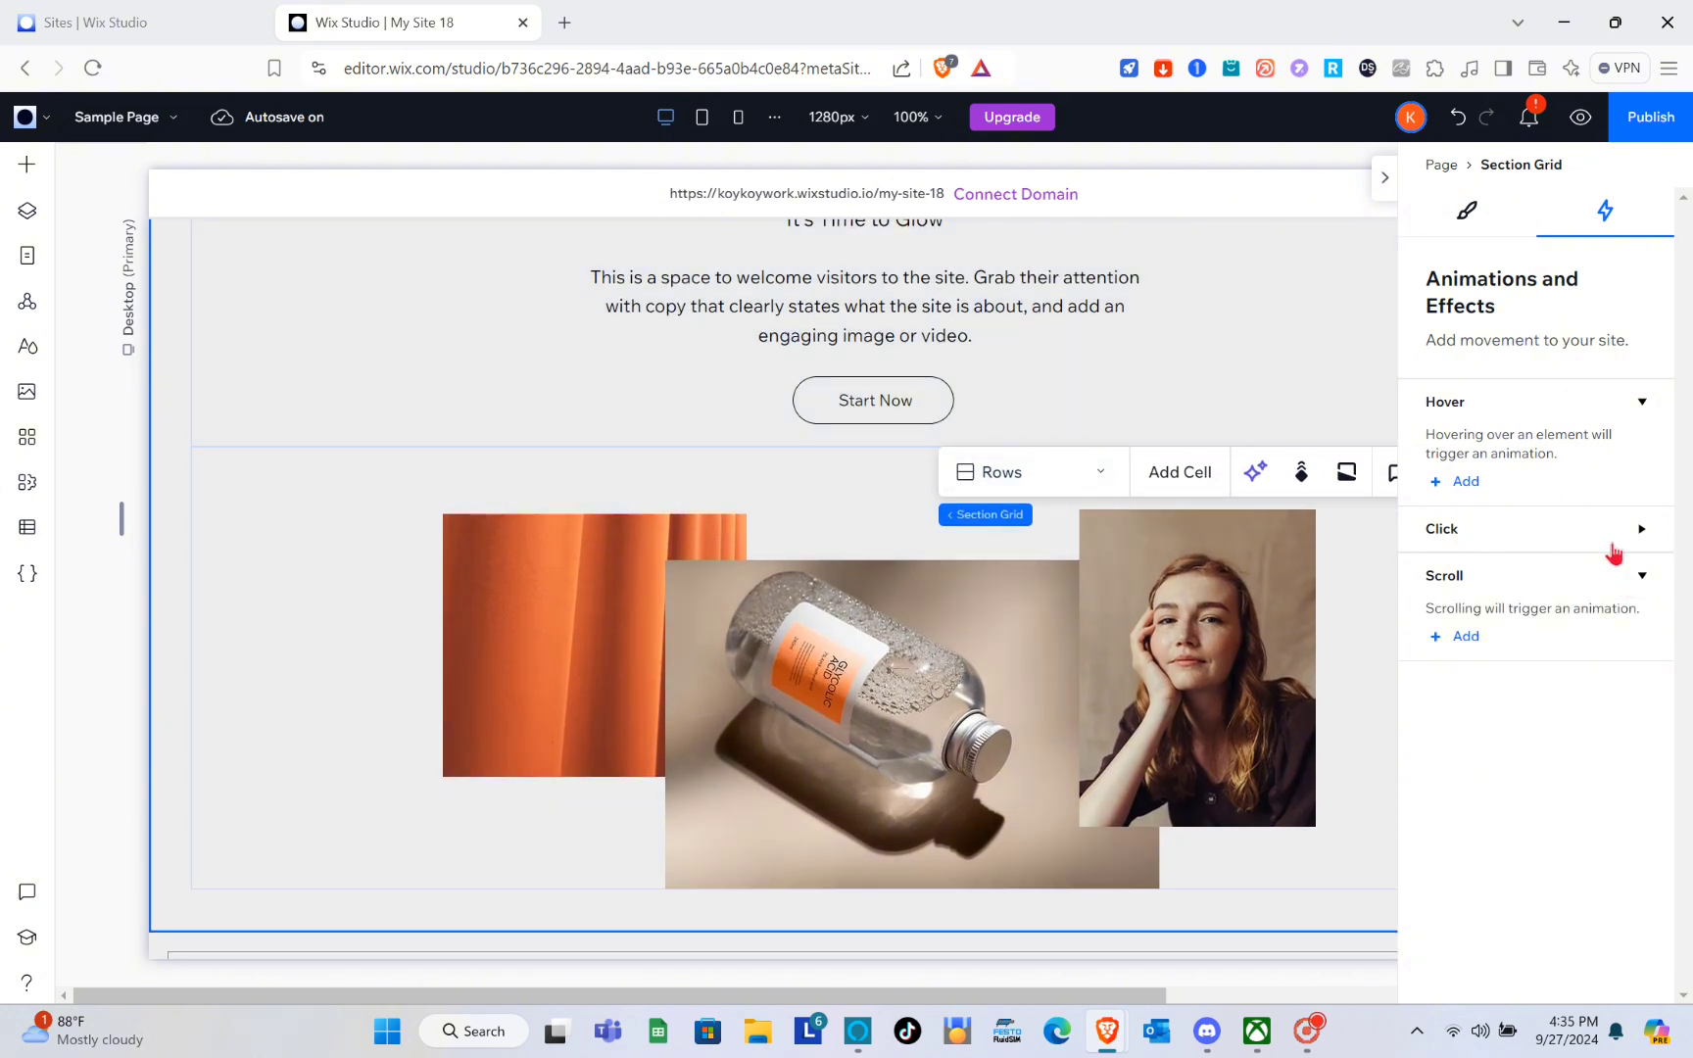
left_click(1469, 637)
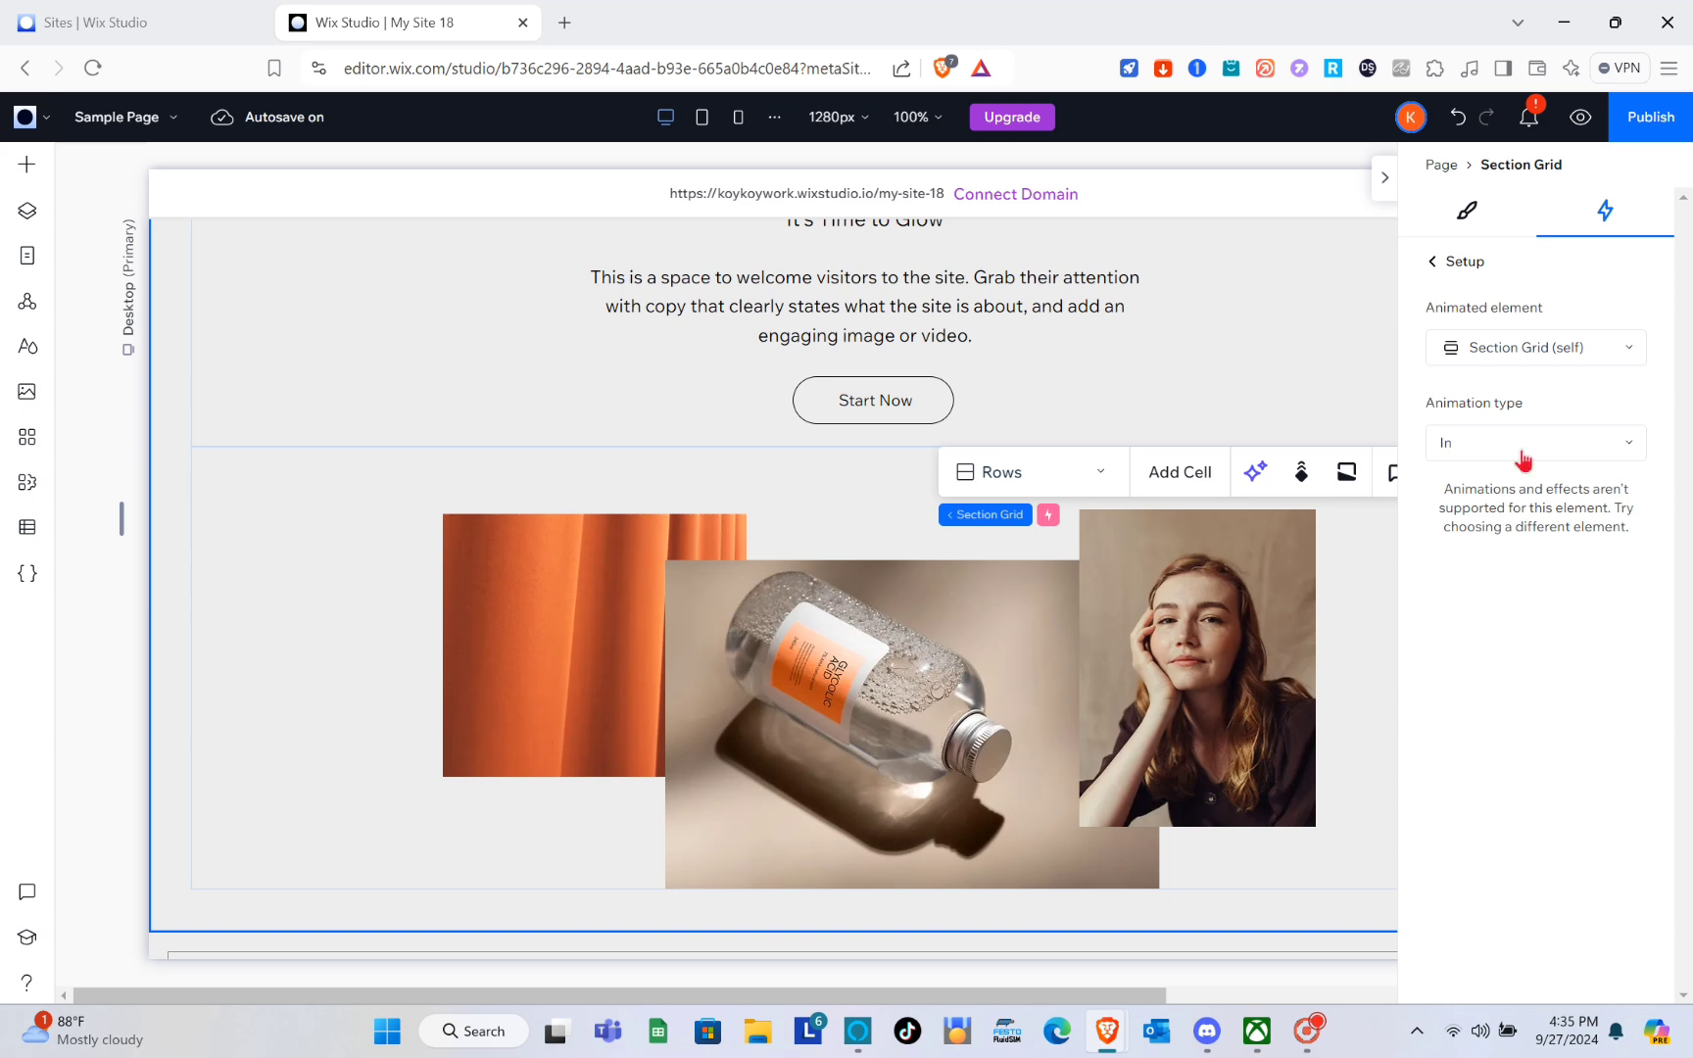
left_click(1384, 179)
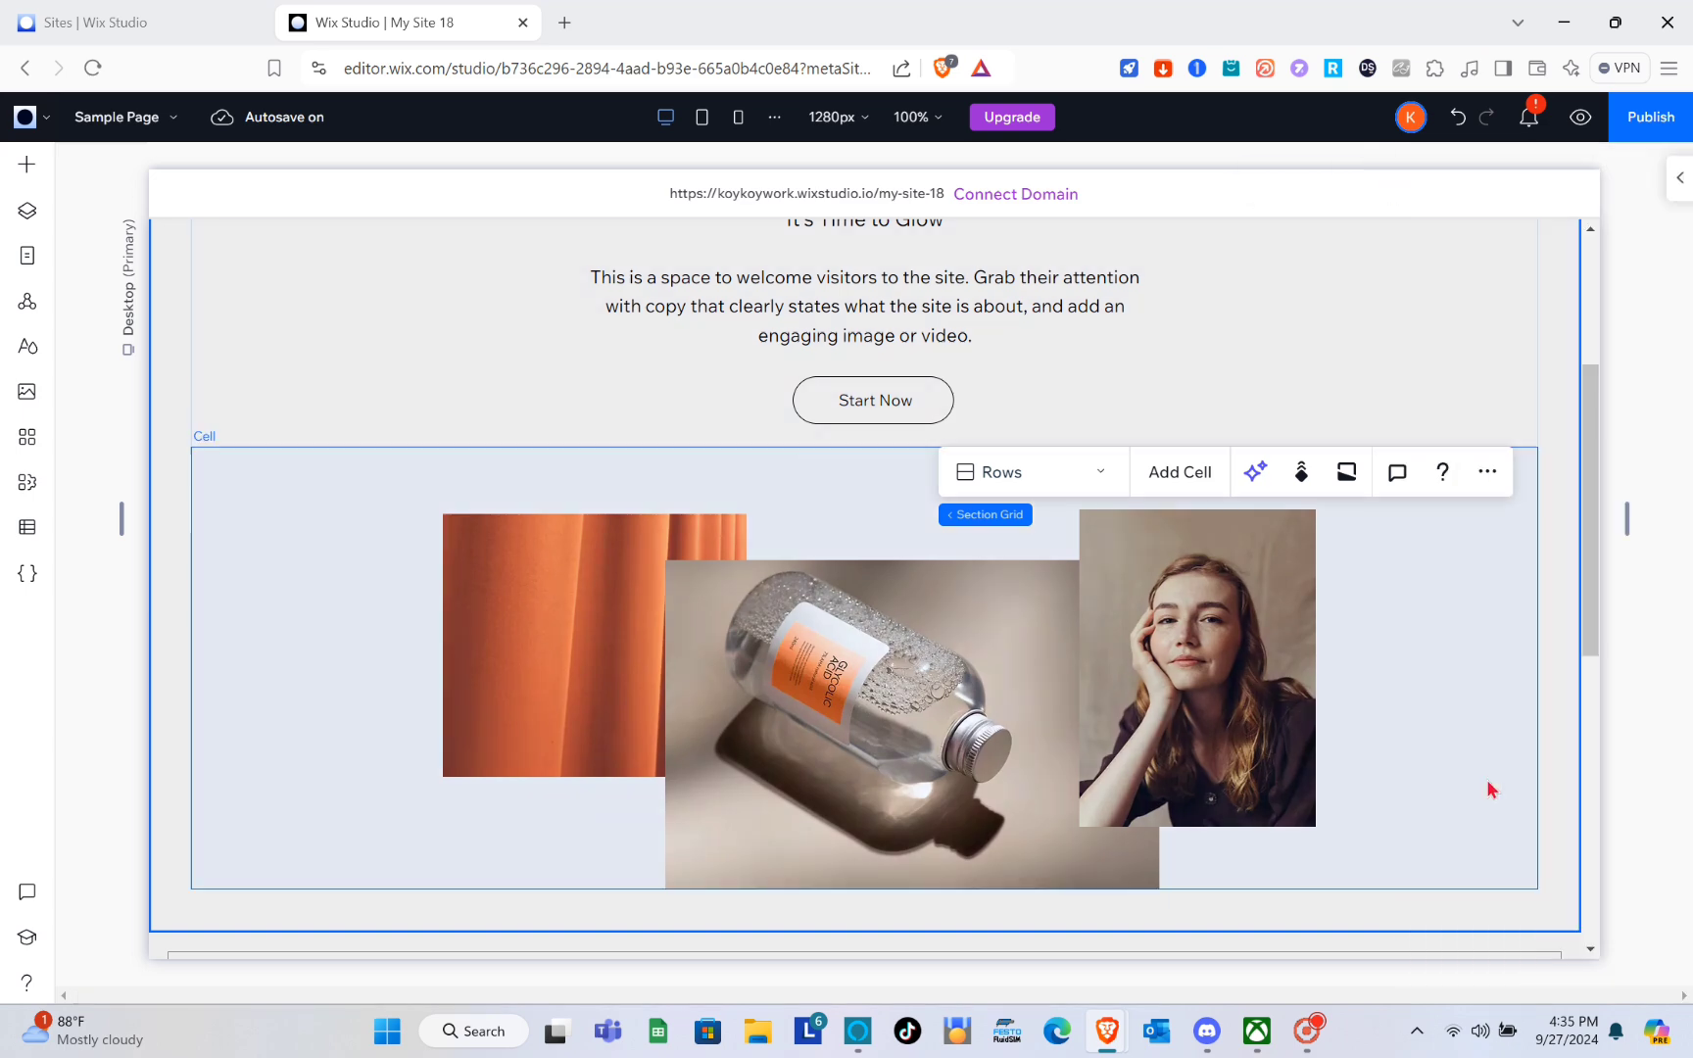
scroll(1477, 798, "down", 5)
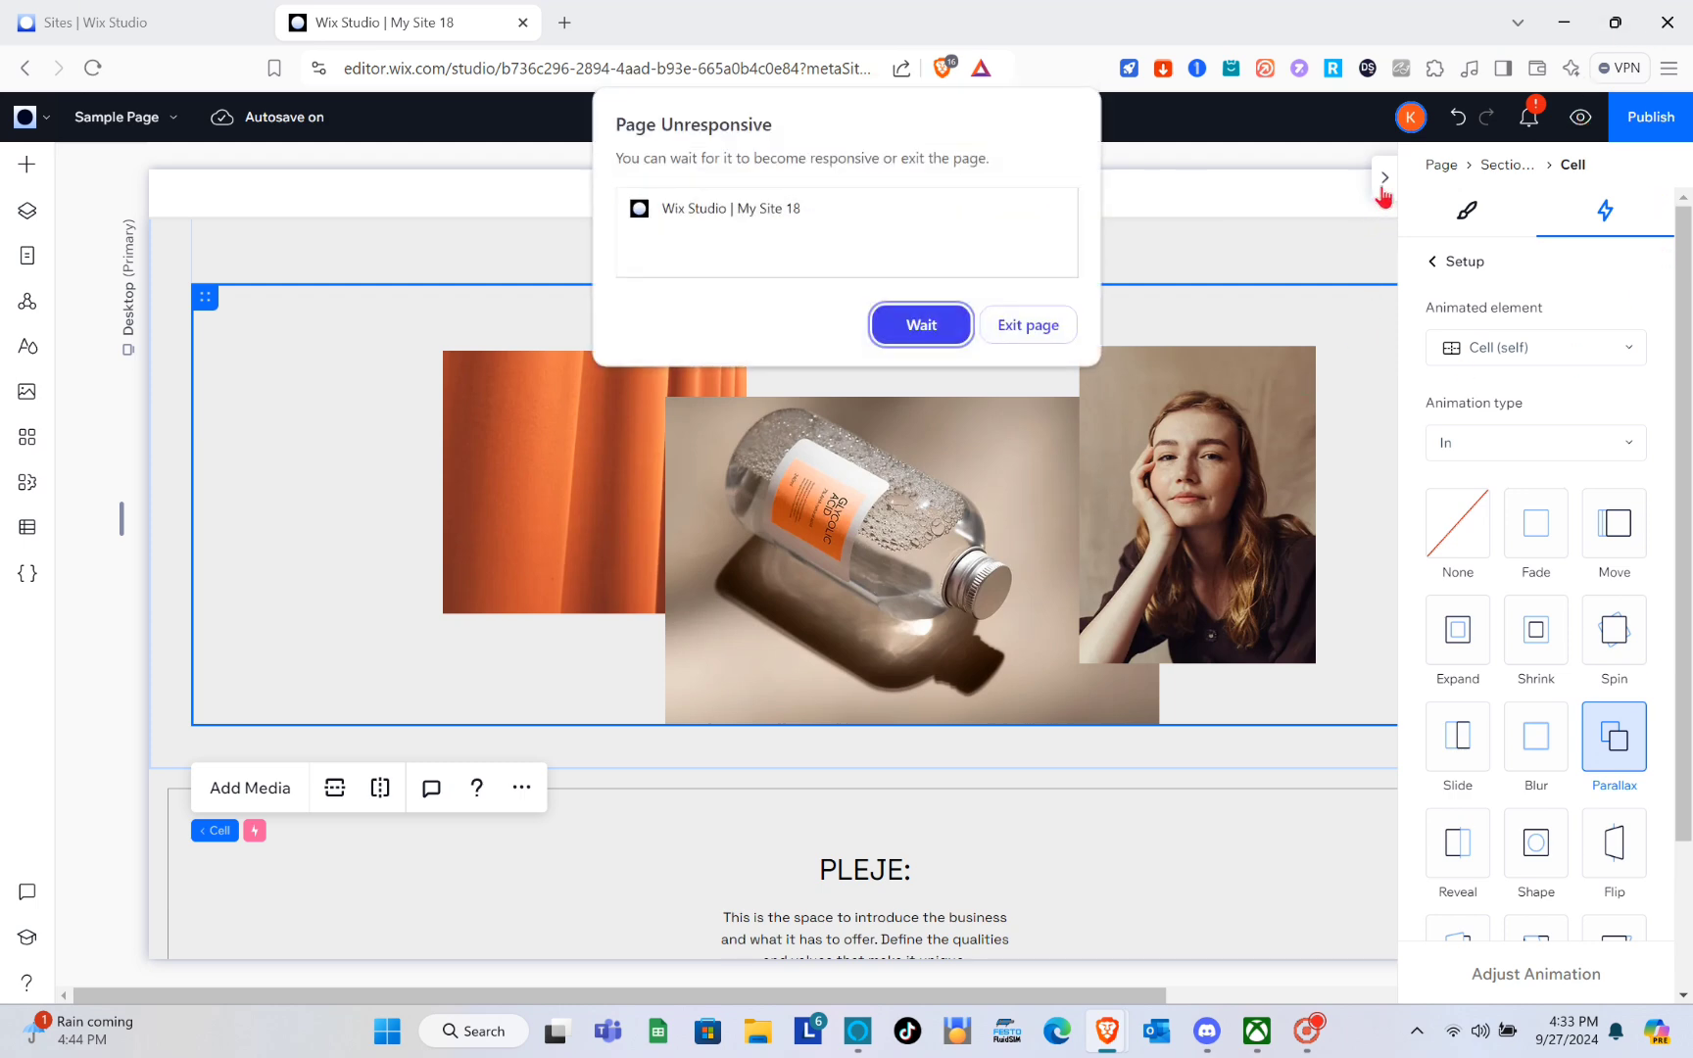
- Wait on the unresponsive editor page, exit the hung page, and reload the My Site 18 editor
left_click(935, 330)
left_click(930, 329)
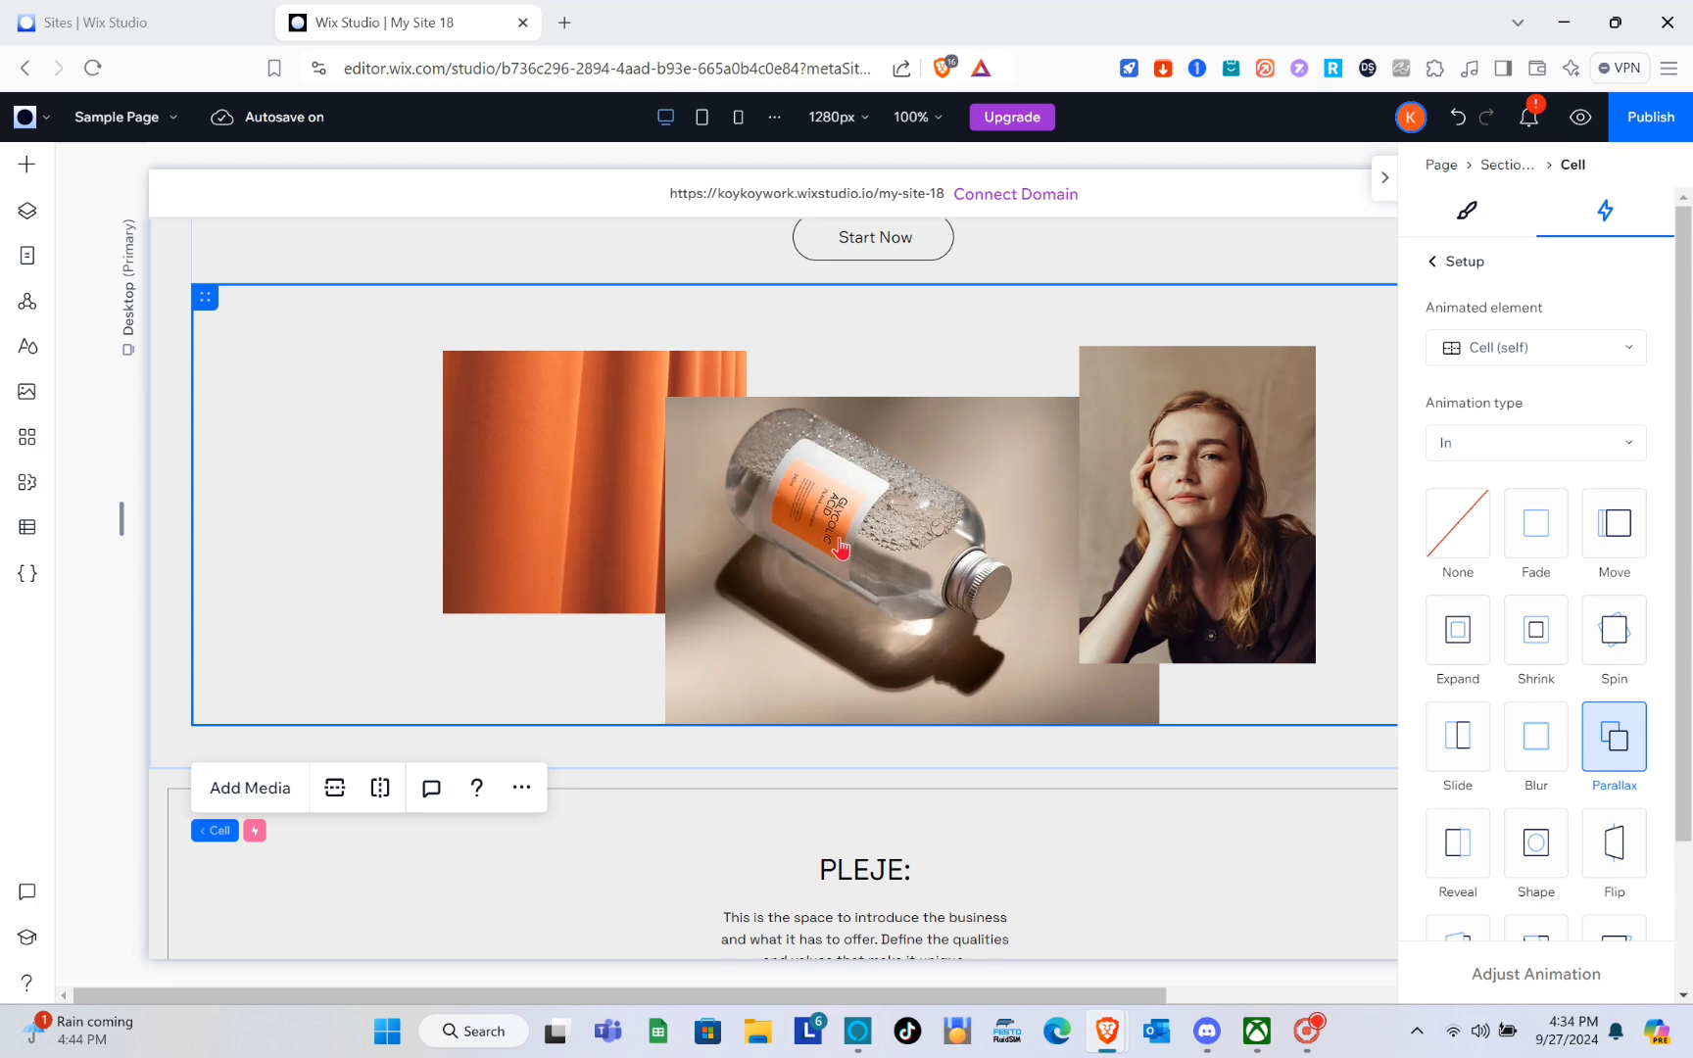
left_click(93, 69)
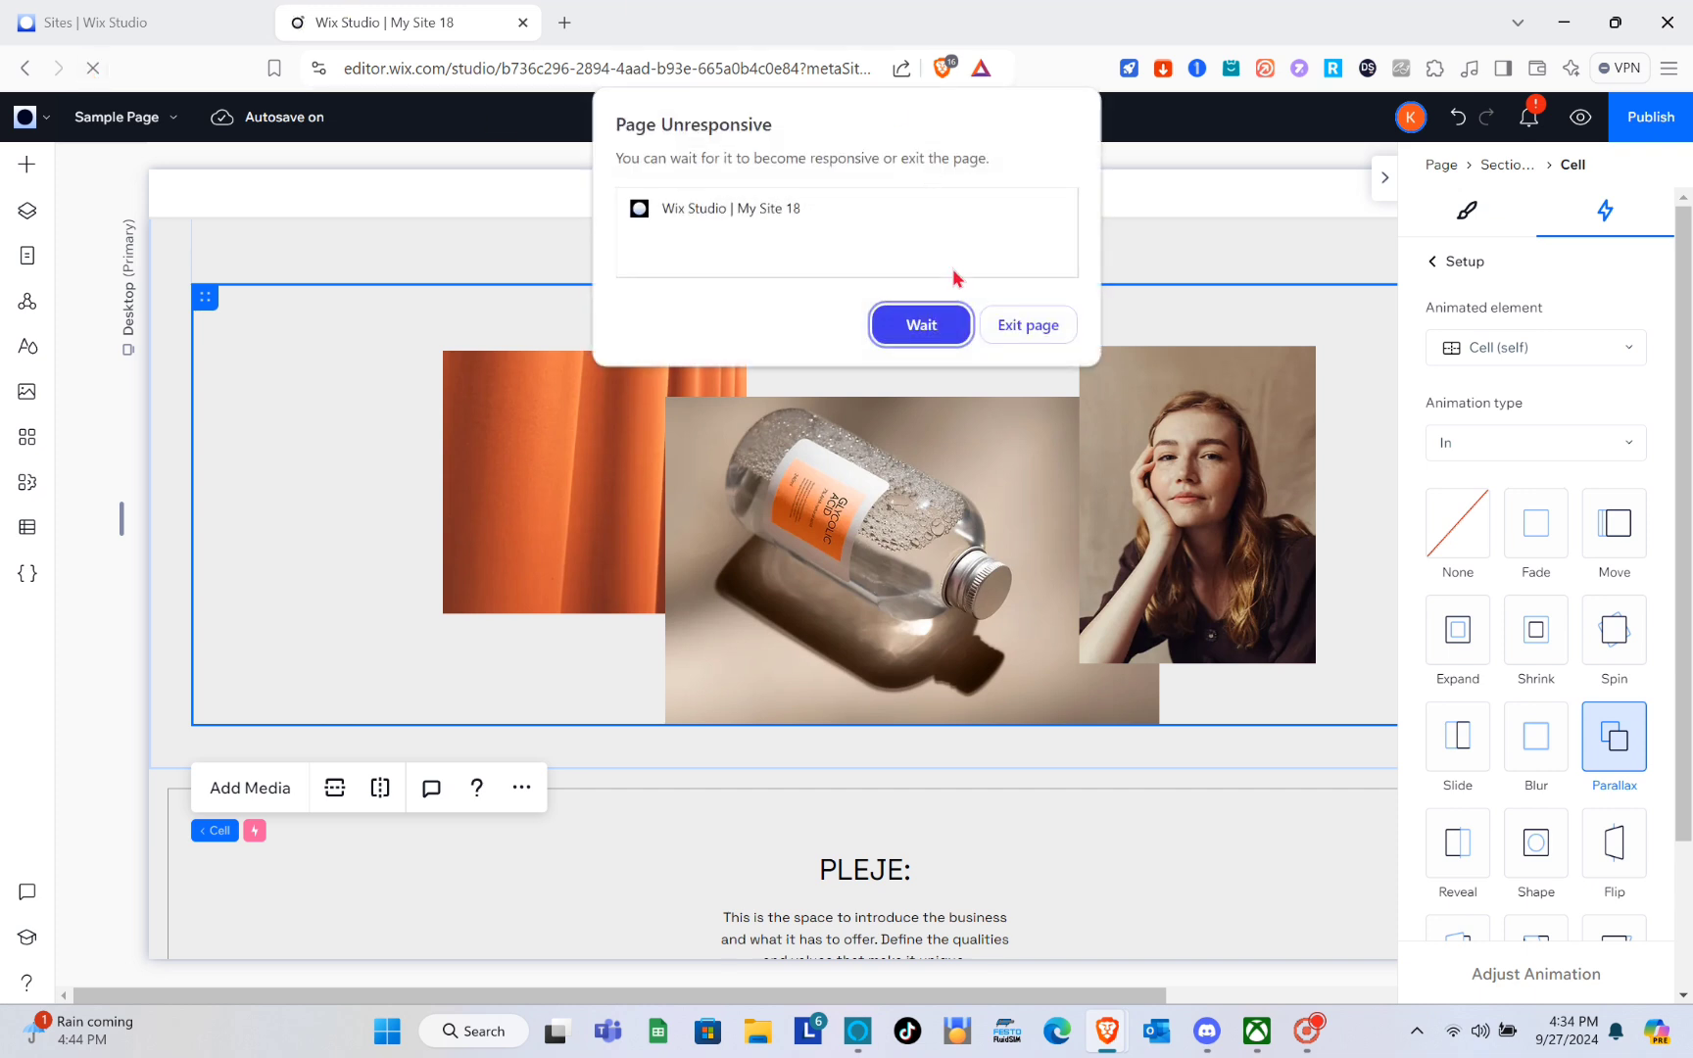
left_click(999, 326)
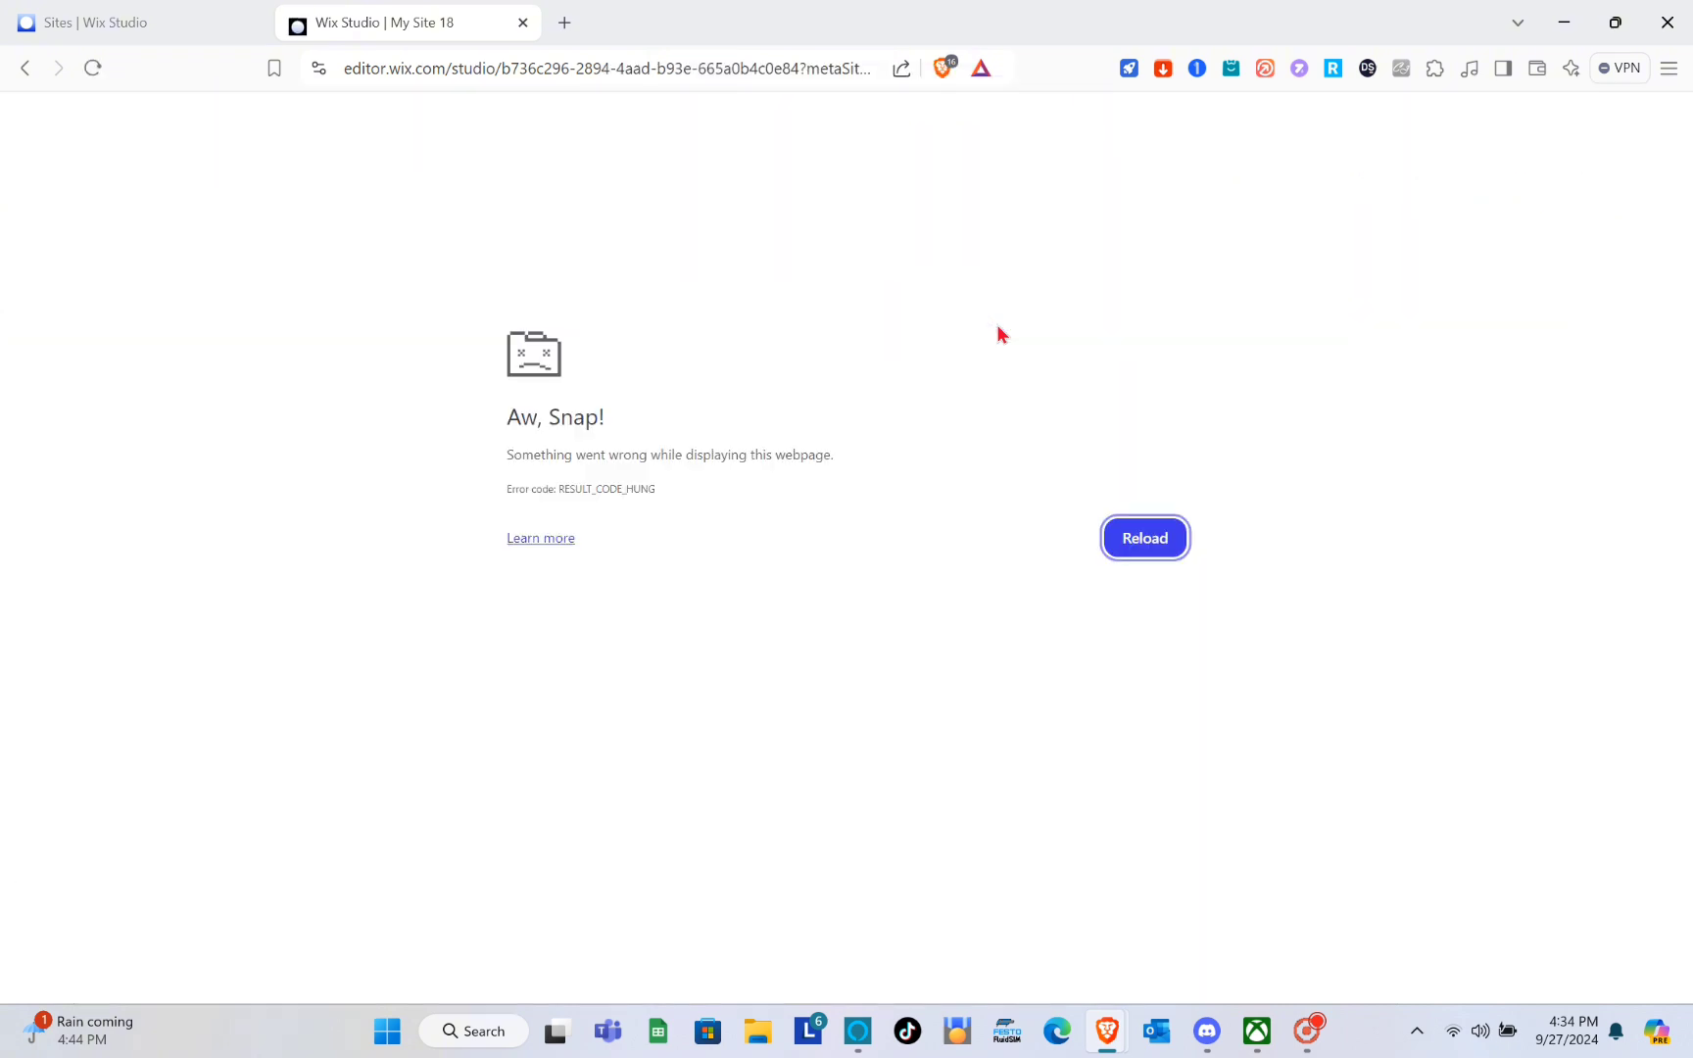
left_click(105, 73)
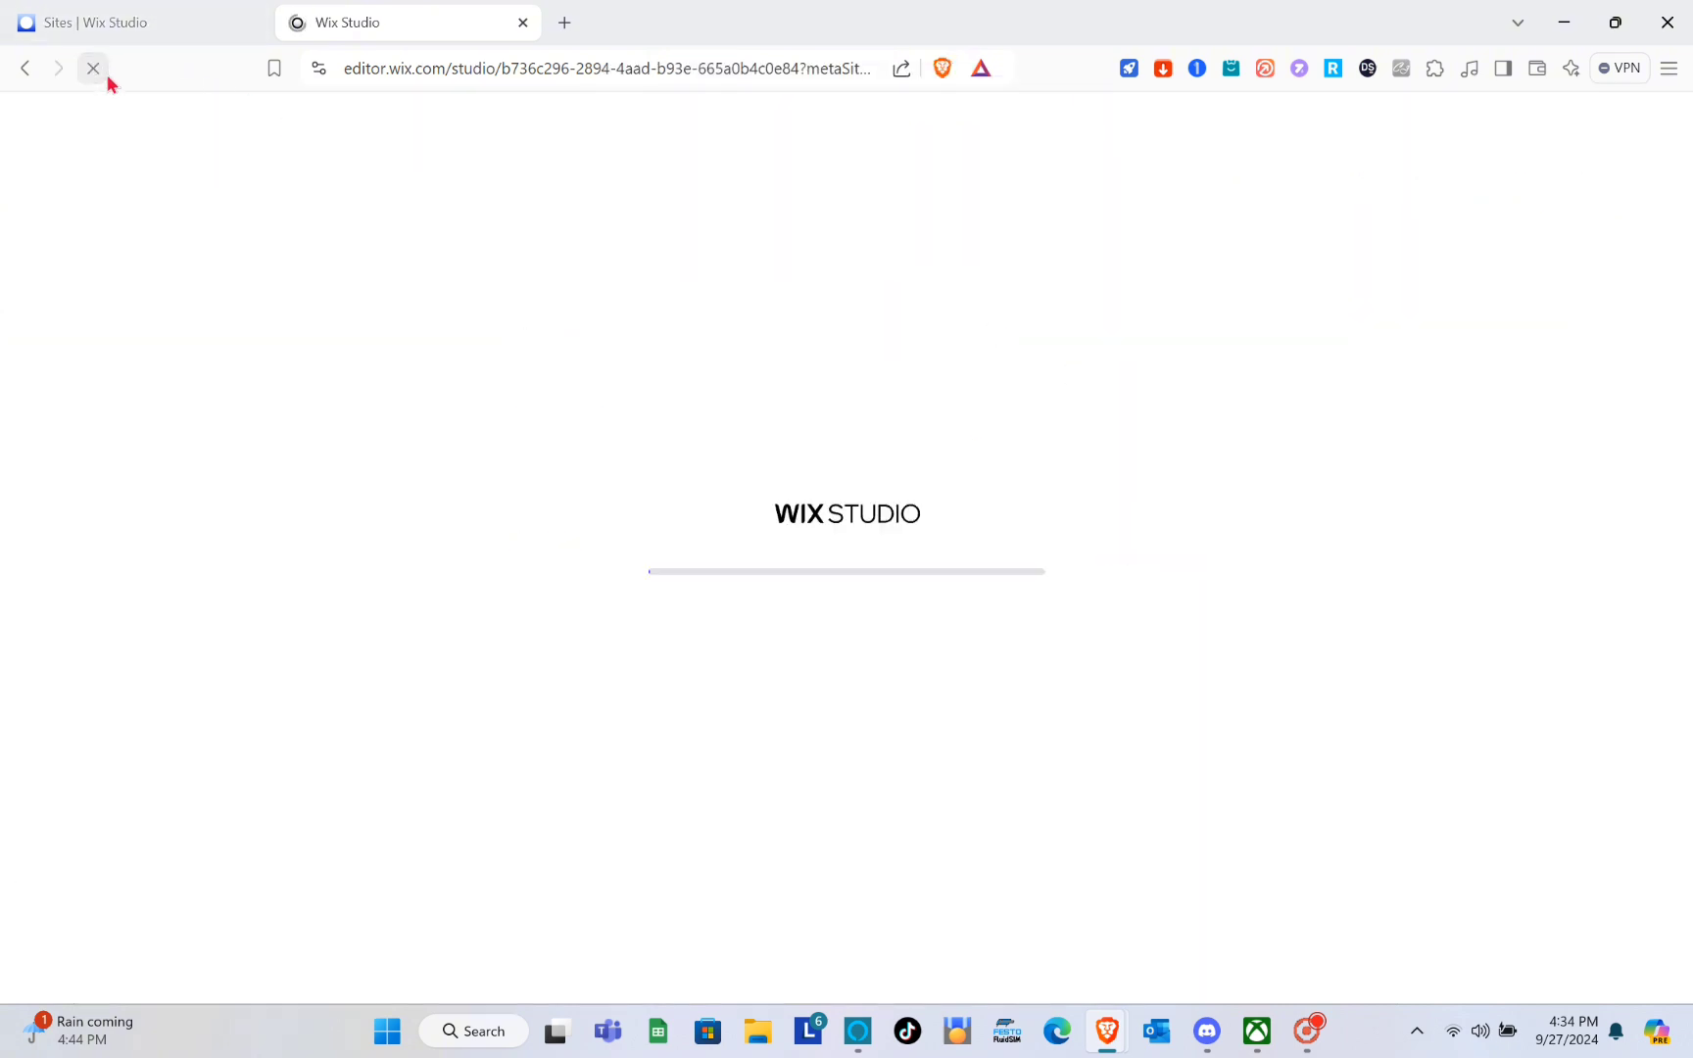